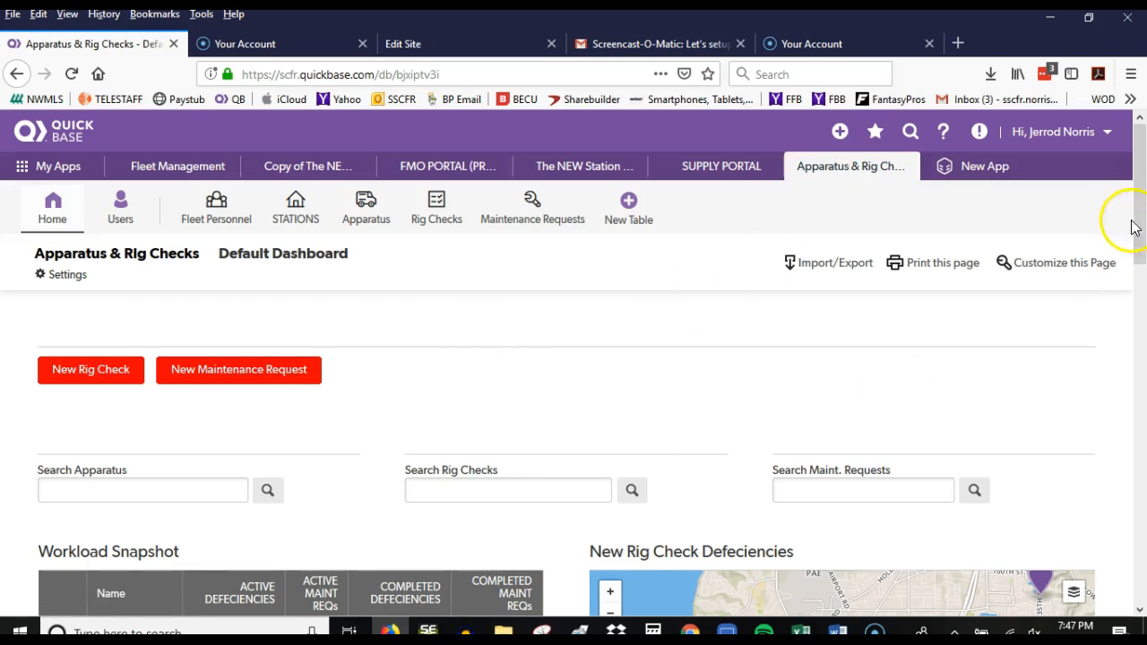
Review the Workload Snapshot of deficiencies and maintenance requests on the home dashboard.
left_click(53, 224)
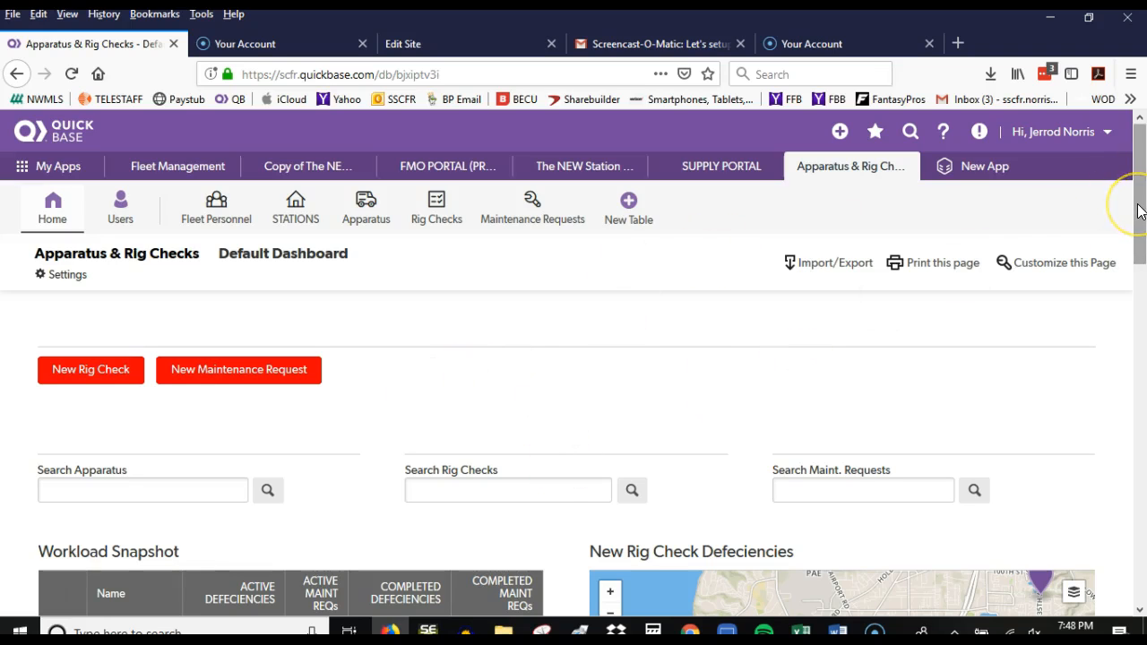
mouse_move(1140, 211)
left_mouse_down()
mouse_move(1141, 235)
mouse_move(1140, 211)
left_mouse_up()
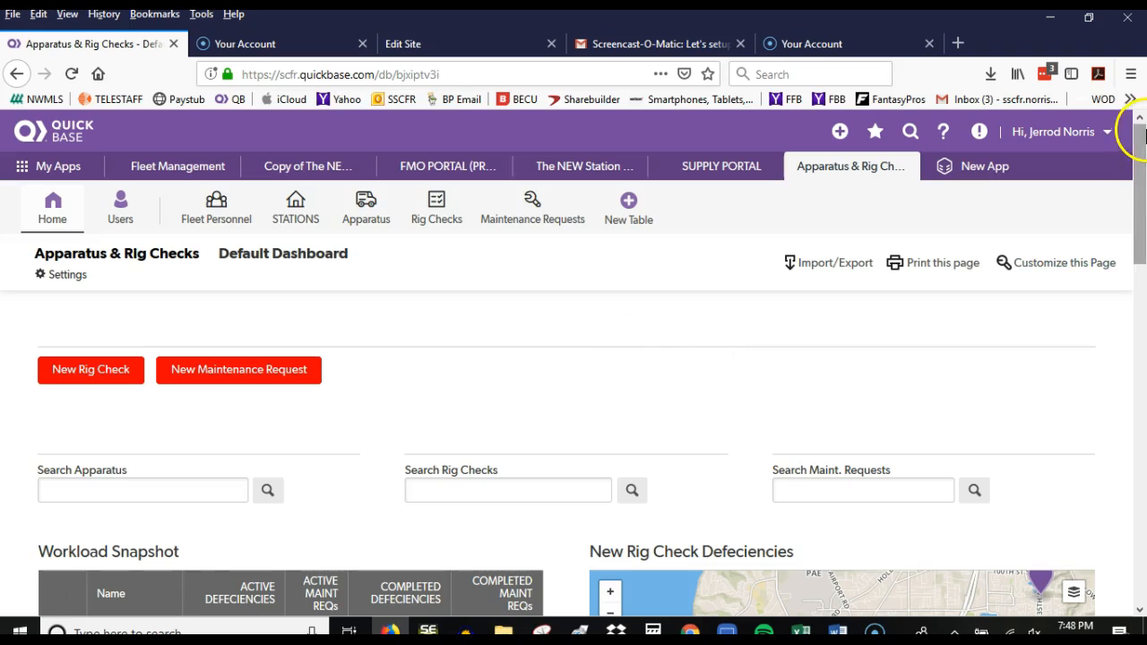
left_click_drag(1139, 170, 1136, 220)
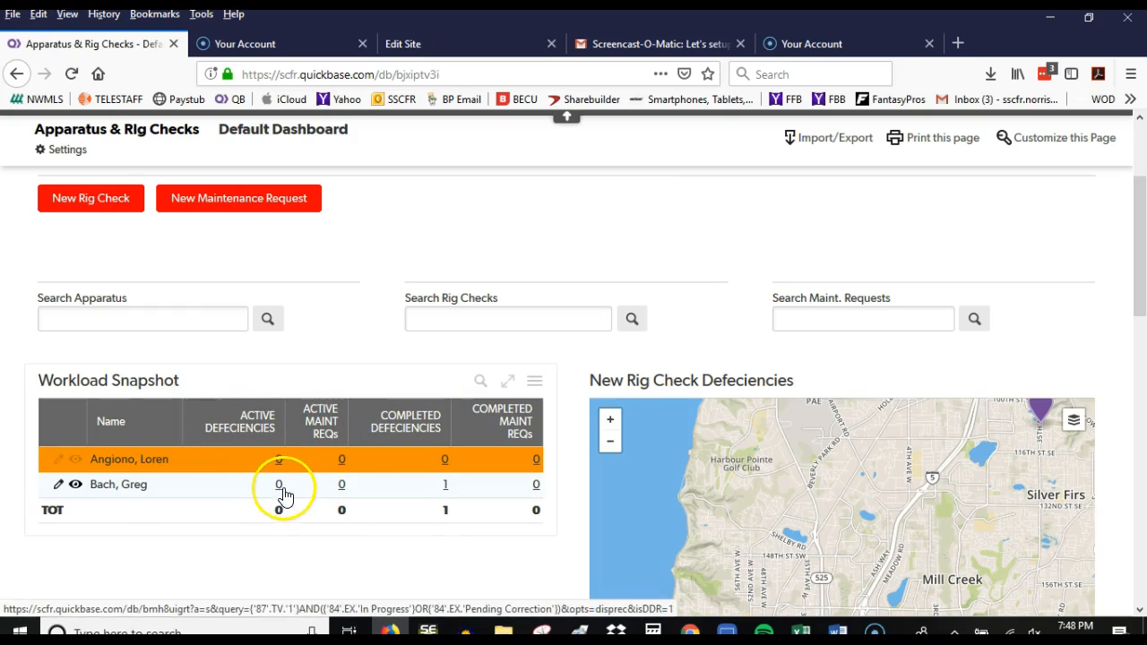
left_click(445, 496)
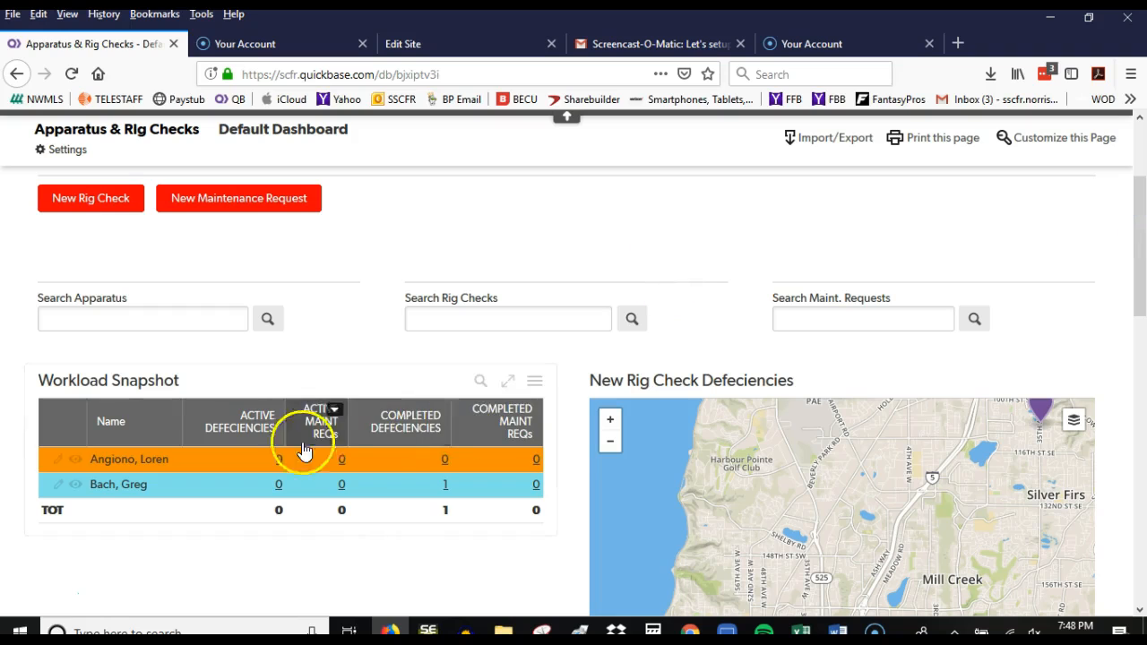
left_click(236, 442)
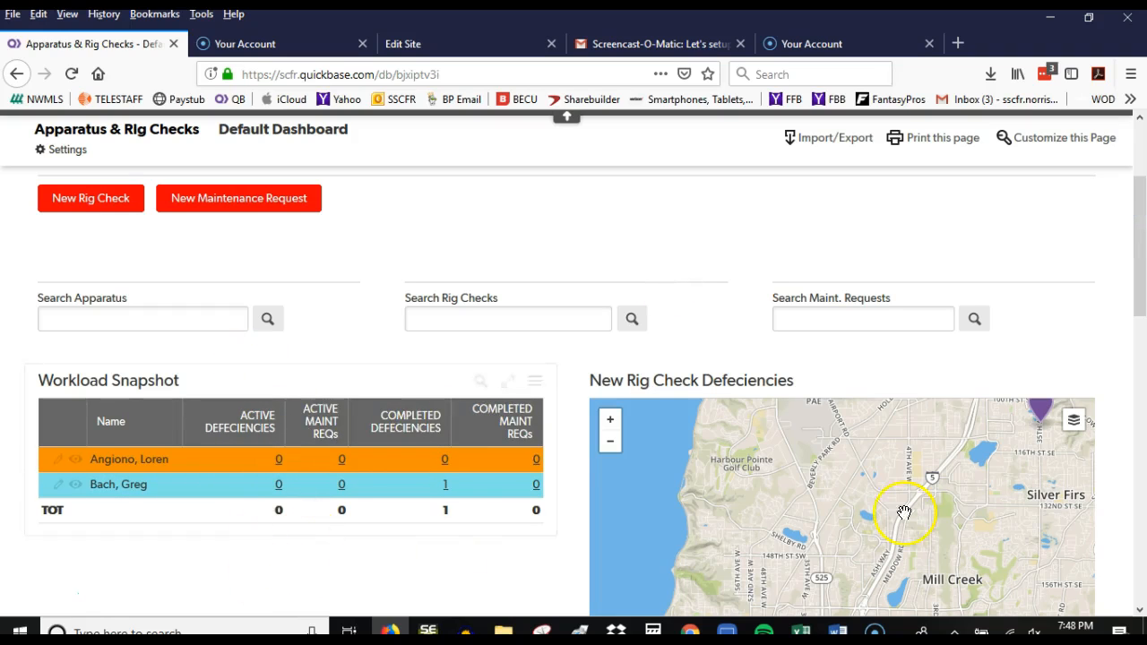
View the details of the pins for rigs 104 and 174 on the New Rig Check Defeciencies map.
left_click_drag(1139, 275, 1139, 316)
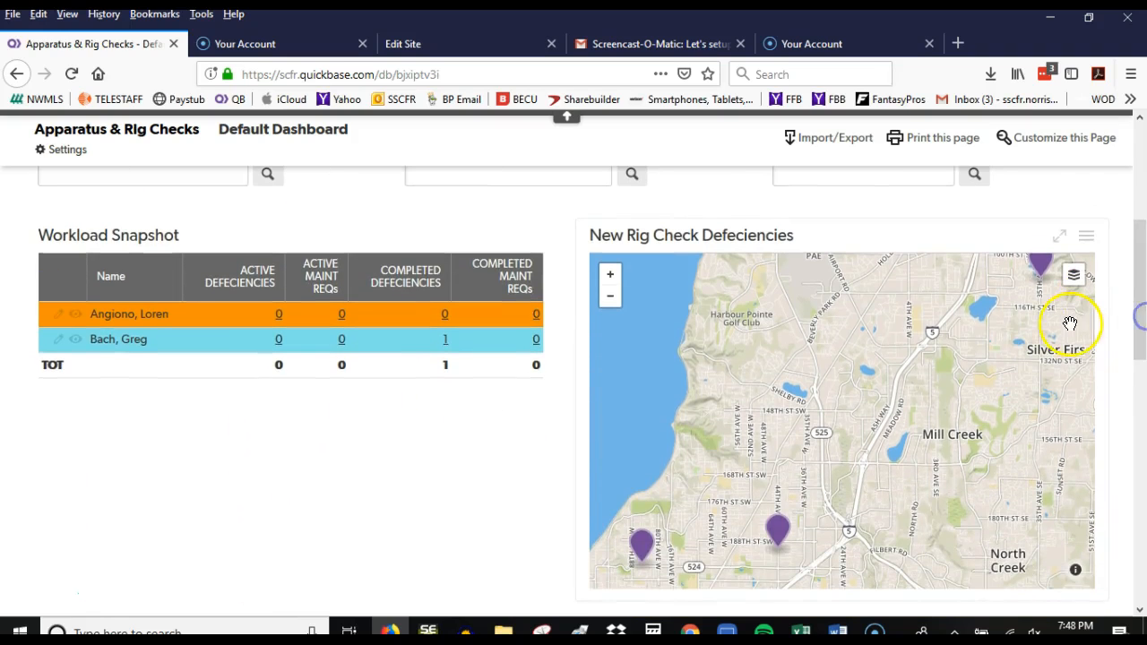
left_click(1039, 262)
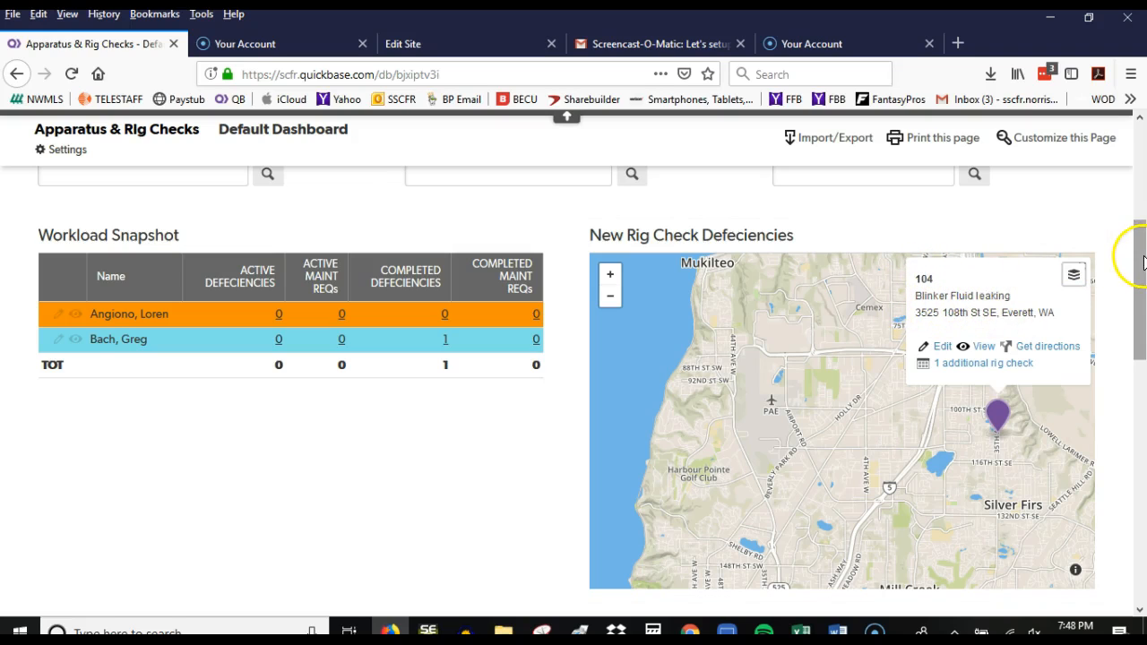
left_click_drag(906, 498, 883, 379)
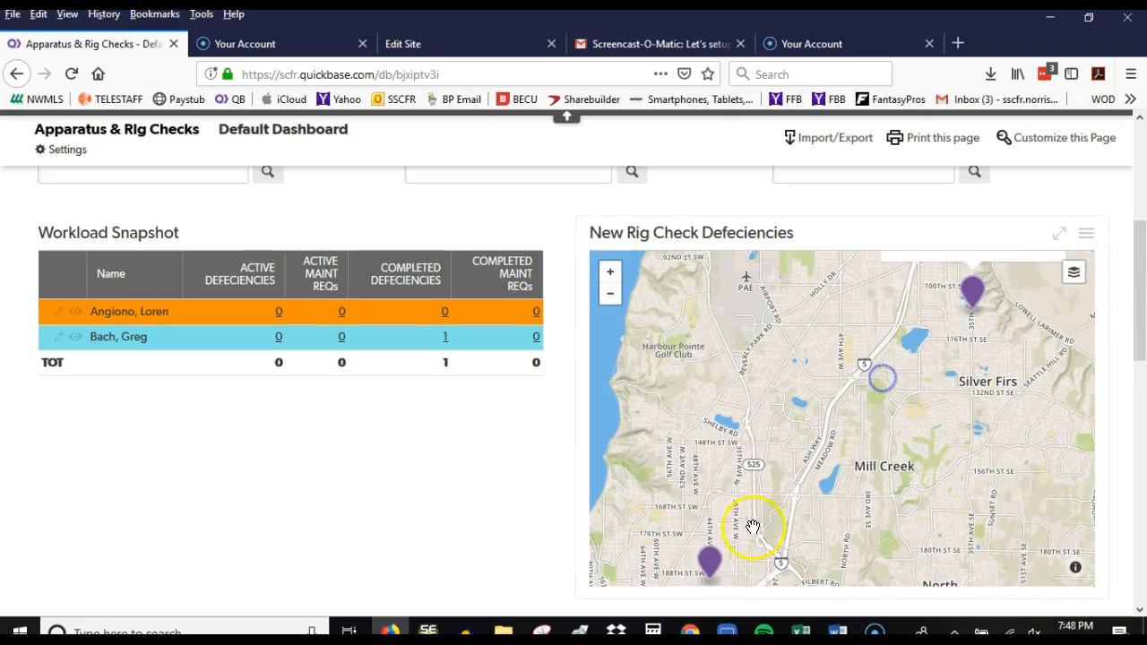
left_click(710, 562)
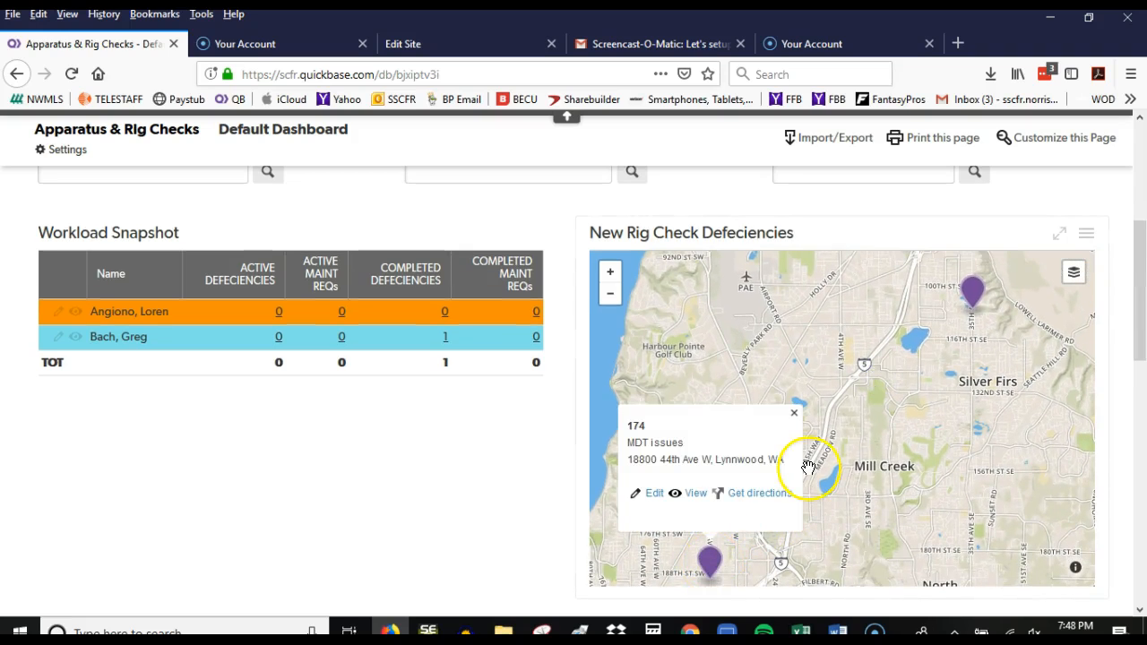
left_click_drag(809, 467, 1101, 332)
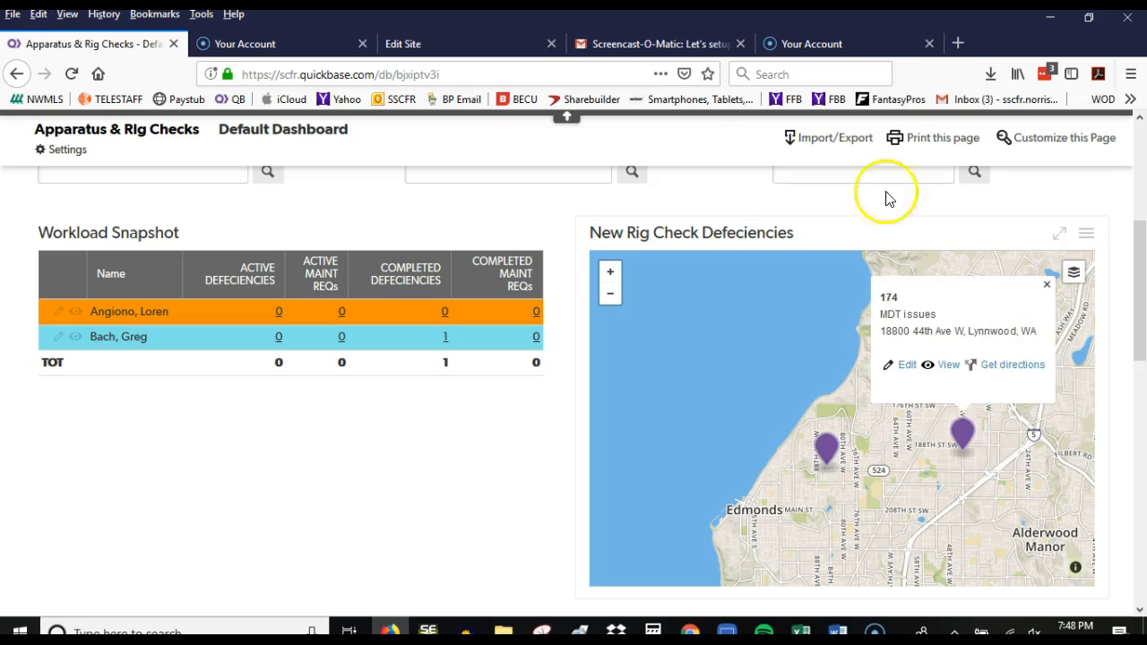
On the Current Apparatus Deployment map, view the pin details for apparatus 112 (TR-21) near Lynnwood.
left_click_drag(1139, 277, 1142, 418)
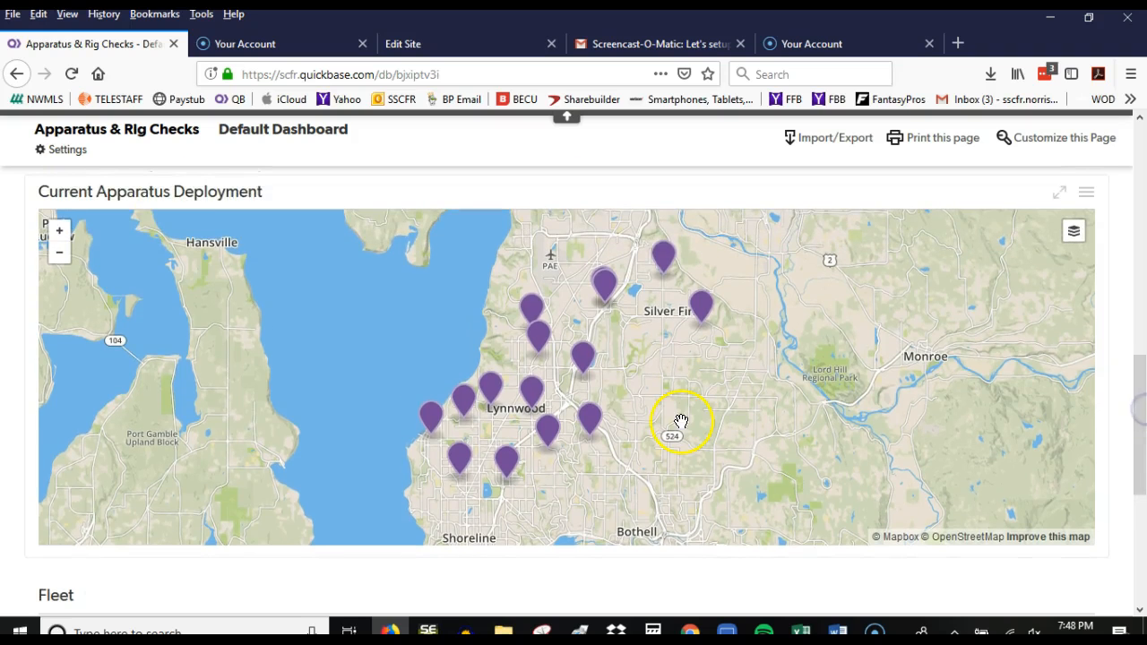
left_click(701, 306)
left_click(533, 423)
left_click(583, 388)
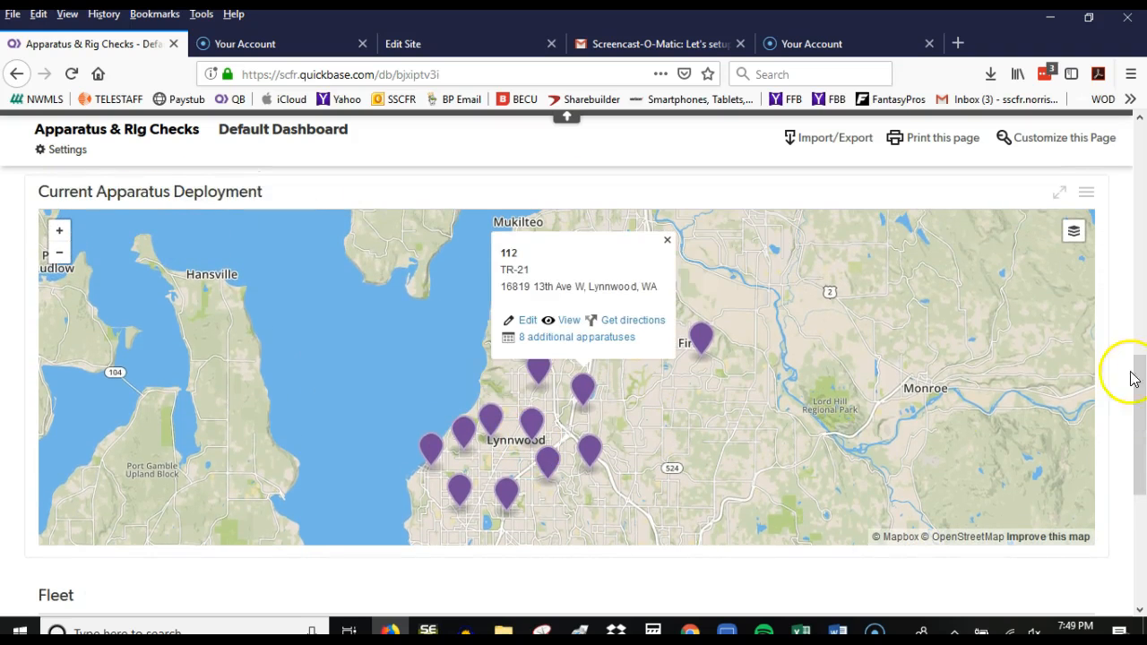
View the details of the Silver Firs pin for apparatus 1 on the deployment map.
left_click(627, 385)
left_click(559, 332)
left_click(663, 327)
left_click(702, 423)
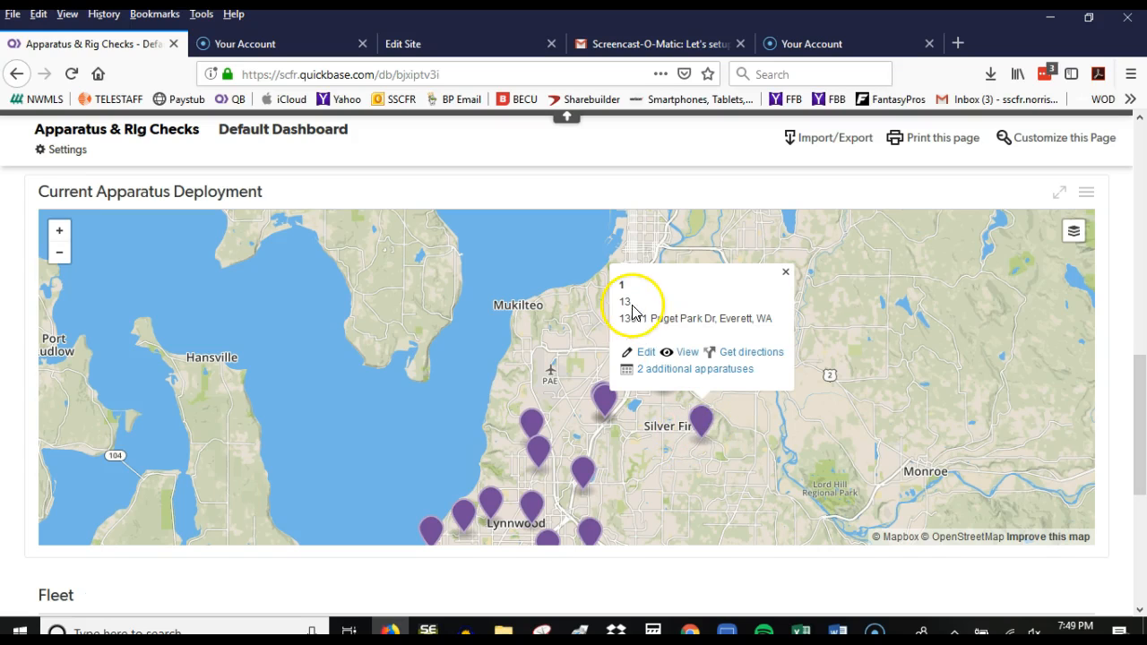
left_click(696, 418)
left_click(690, 414)
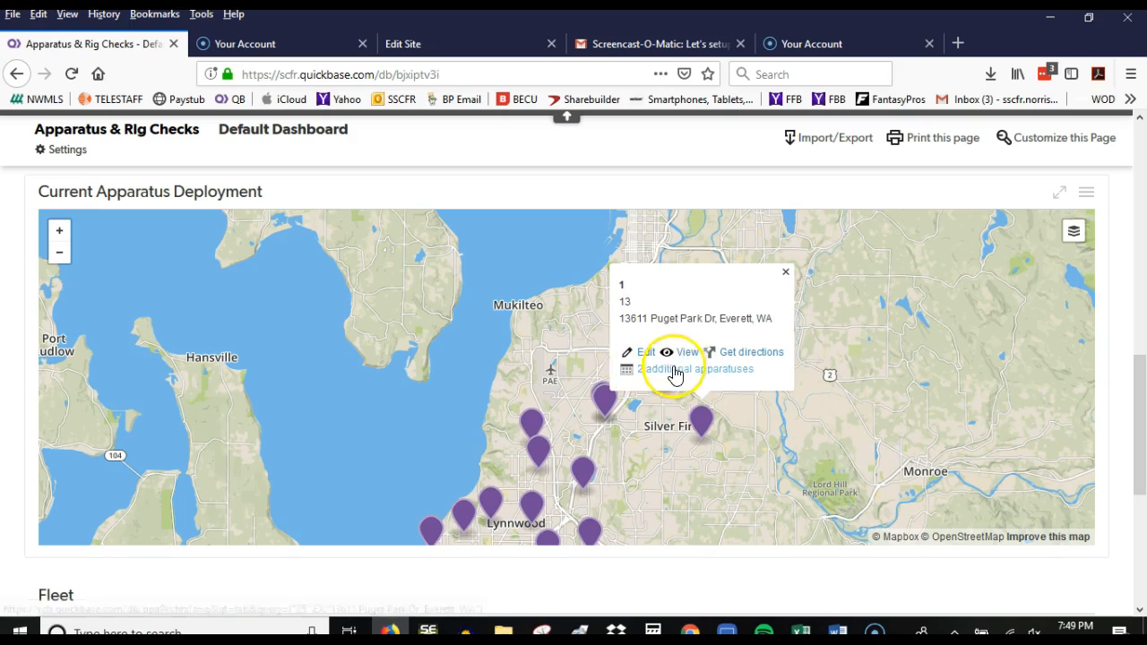
View the pin details for apparatus 108 and apparatus 114 (E-12) on the deployment map.
left_click(612, 406)
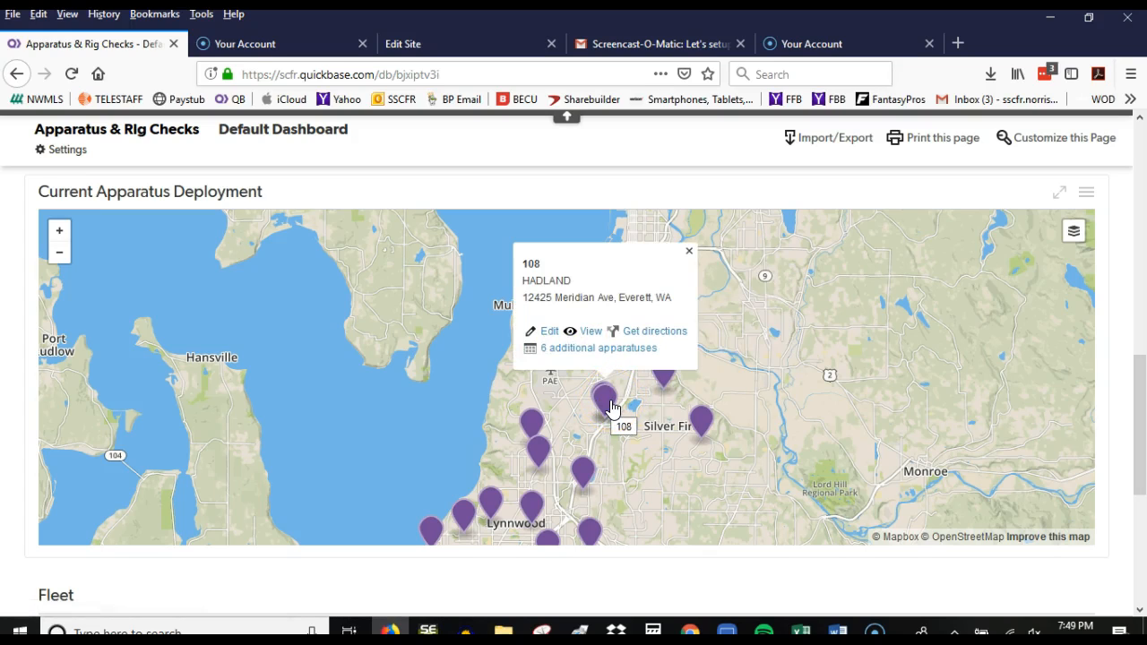
left_click(607, 361)
left_click(604, 397)
left_click(662, 368)
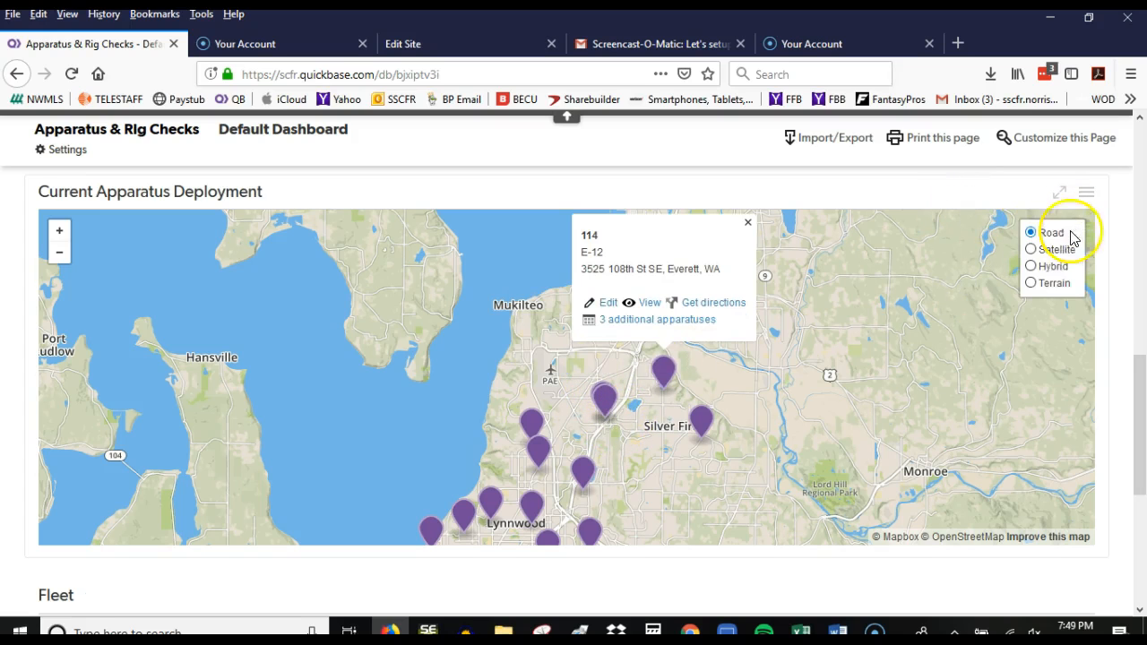
Switch the Current Apparatus Deployment map to Satellite imagery and zoom in one level.
left_click(1056, 250)
left_click(608, 394)
left_click(614, 403)
scroll(667, 430, "up", 2)
scroll(670, 439, "down", 3)
left_click(664, 288)
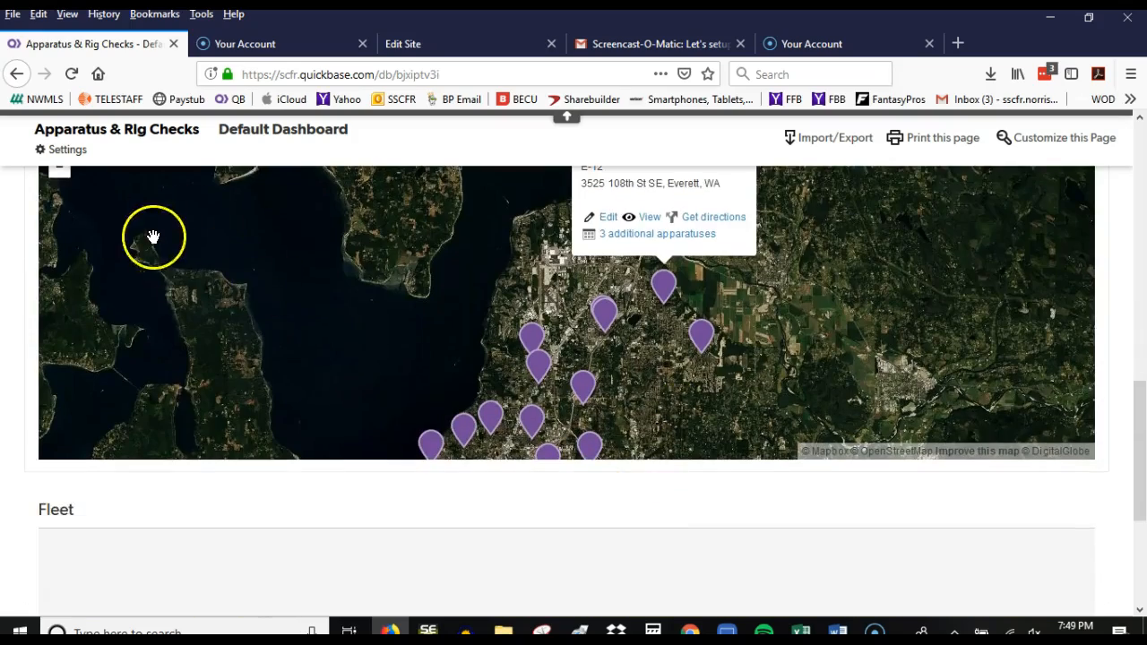
scroll(148, 238, "up", 1)
left_click(59, 234)
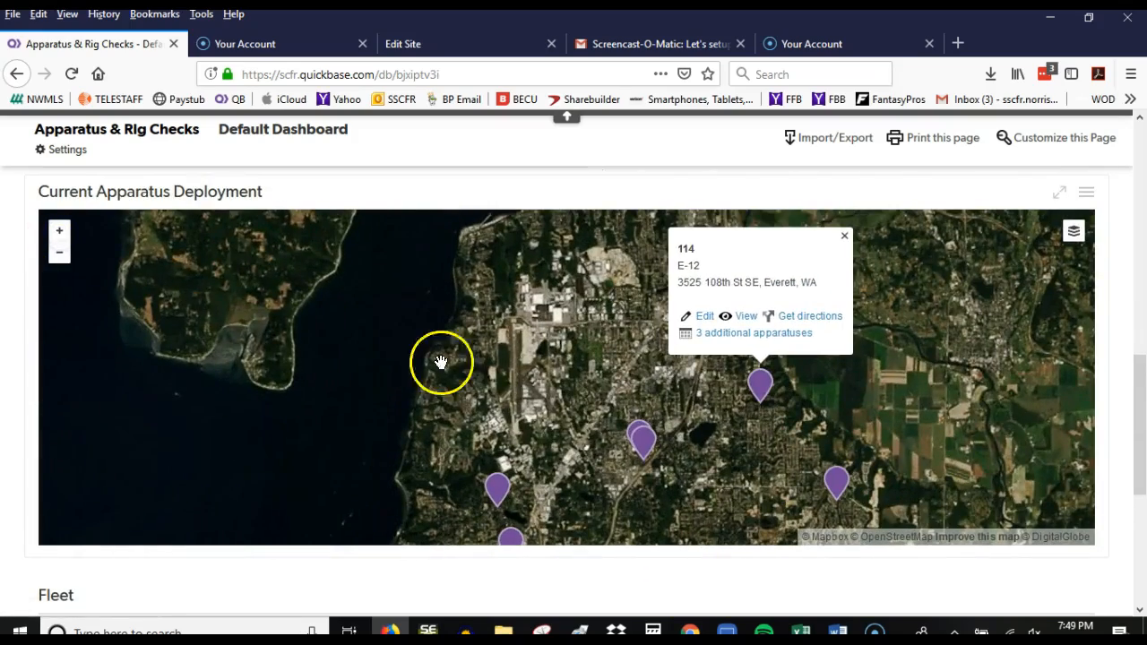
On the satellite deployment map, view the details of the two overlapping pins for apparatus 108 and 111.
left_click(643, 448)
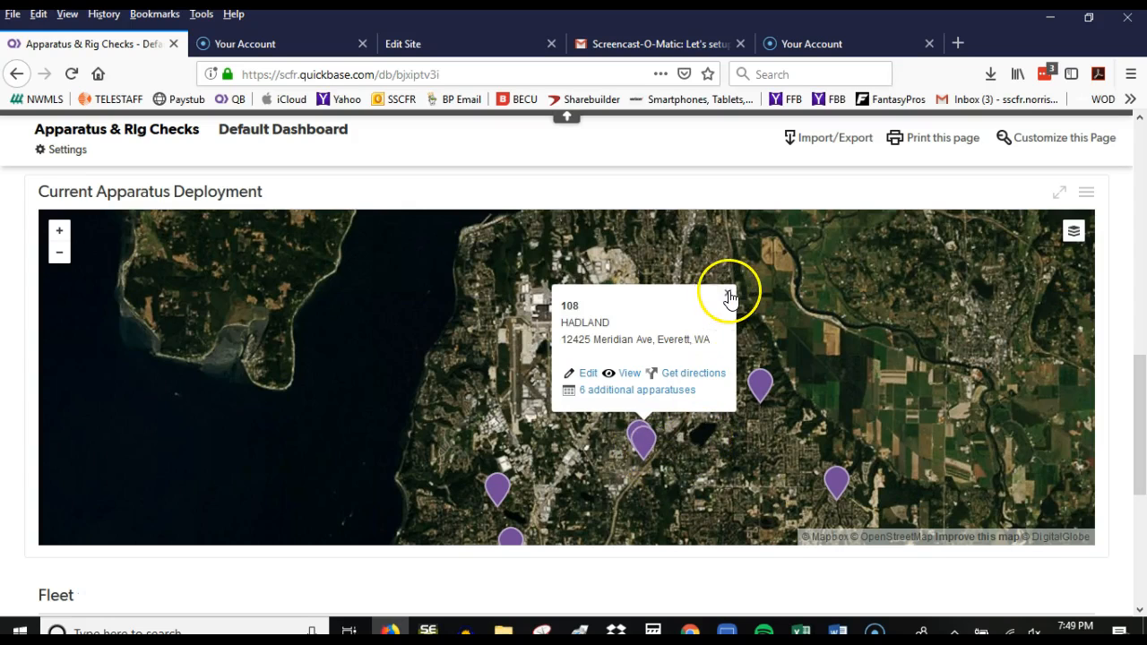
left_click(622, 399)
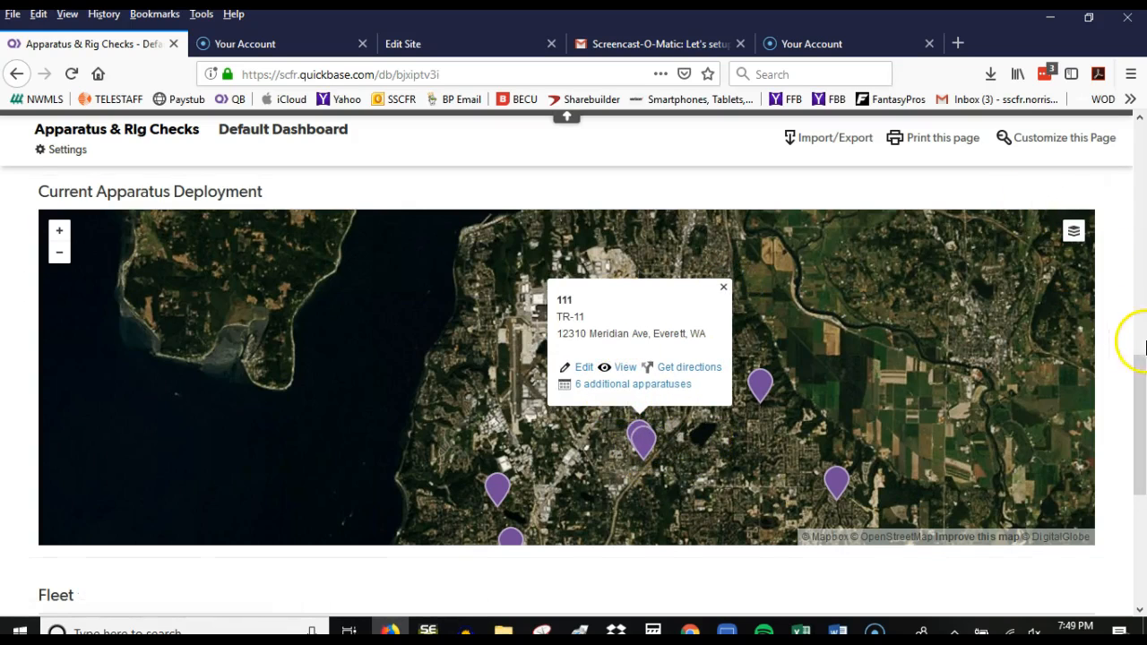
left_click_drag(1137, 379, 1142, 142)
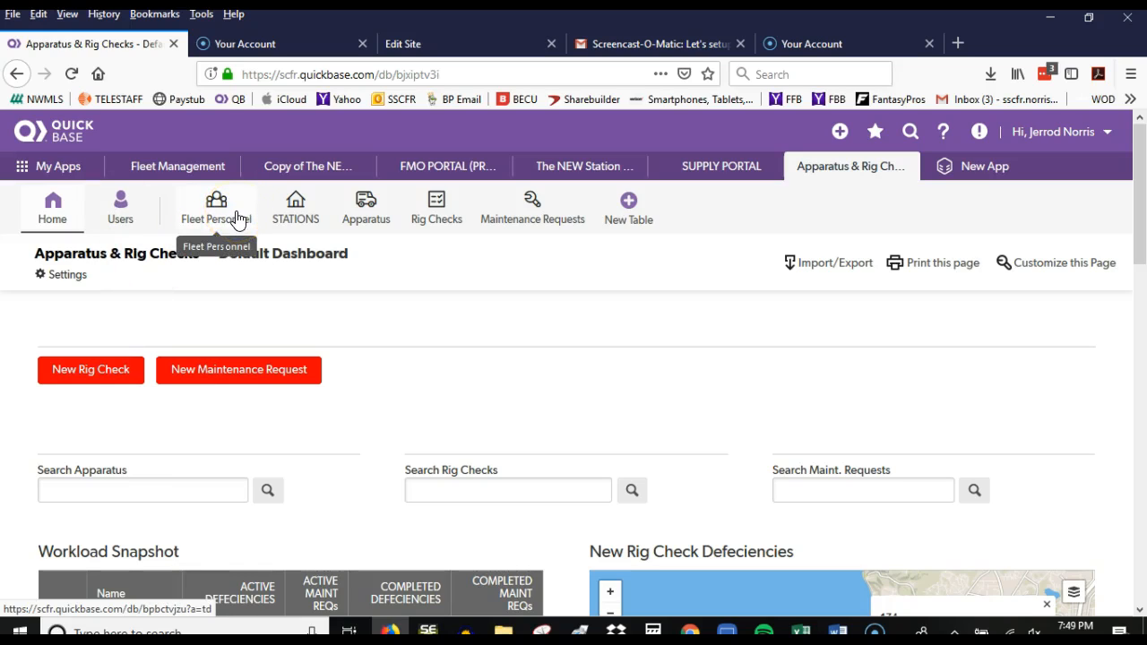
Open the Fleet Personnel table, filter it to the first listed person, and clear that filter.
left_click(205, 206)
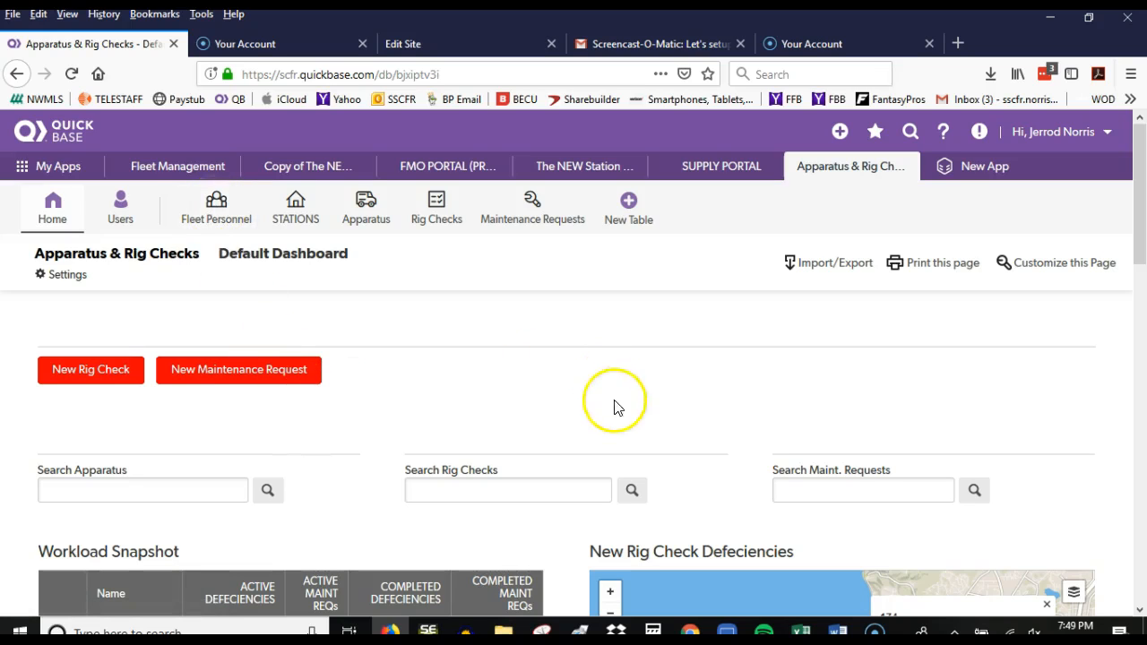
left_click(215, 214)
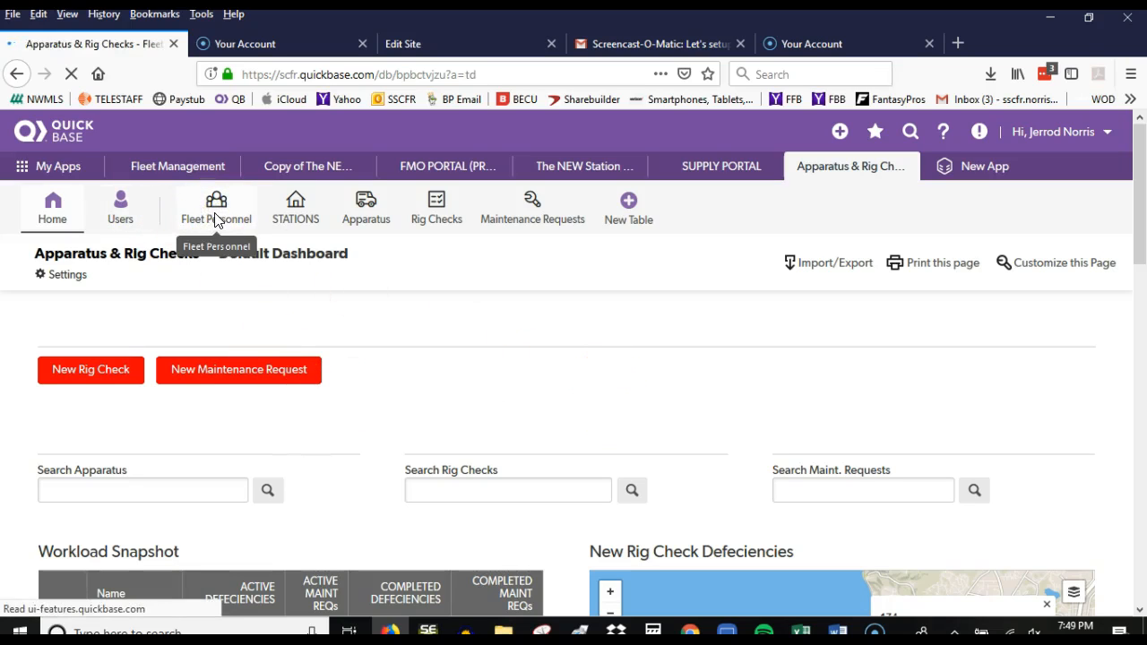
left_click(304, 424)
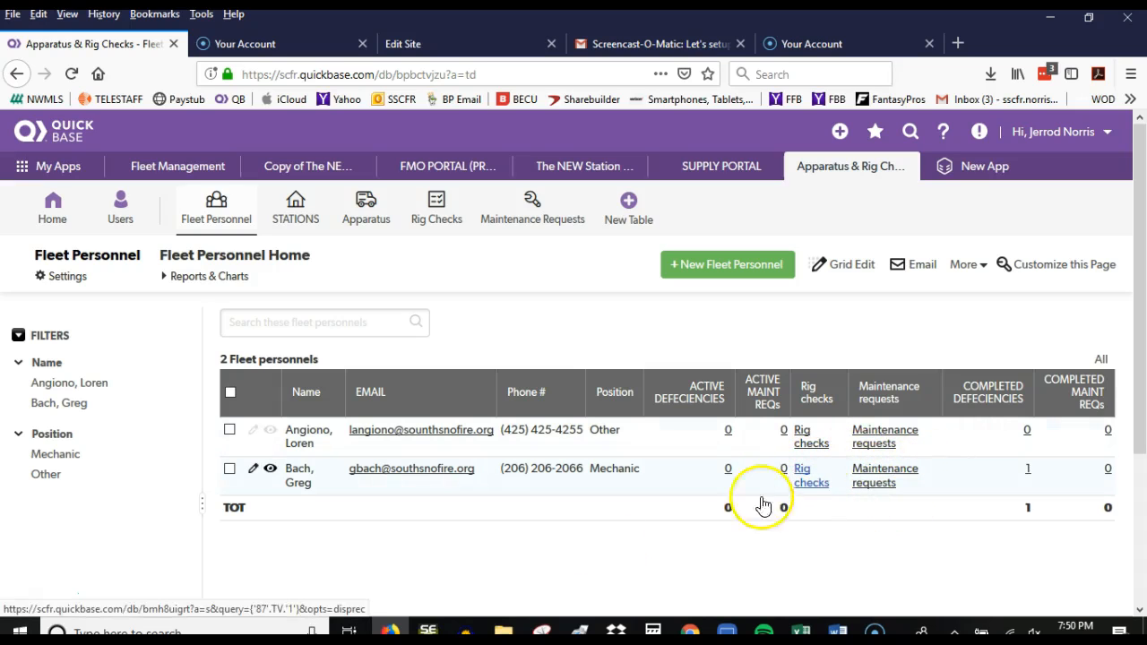
left_click(45, 385)
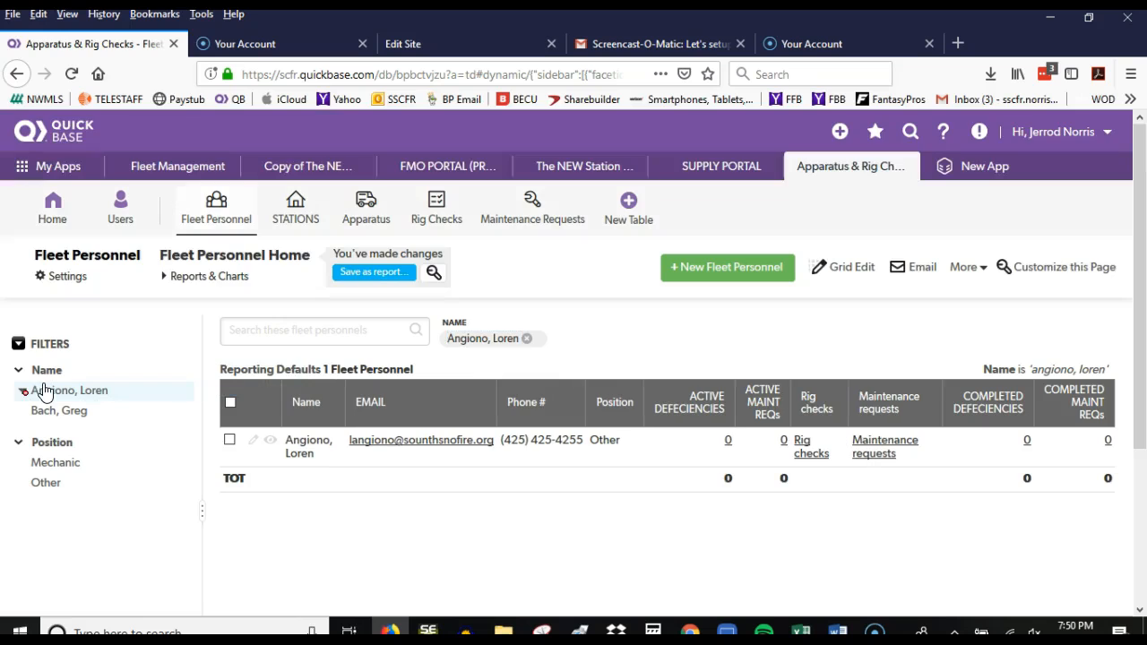
left_click(42, 388)
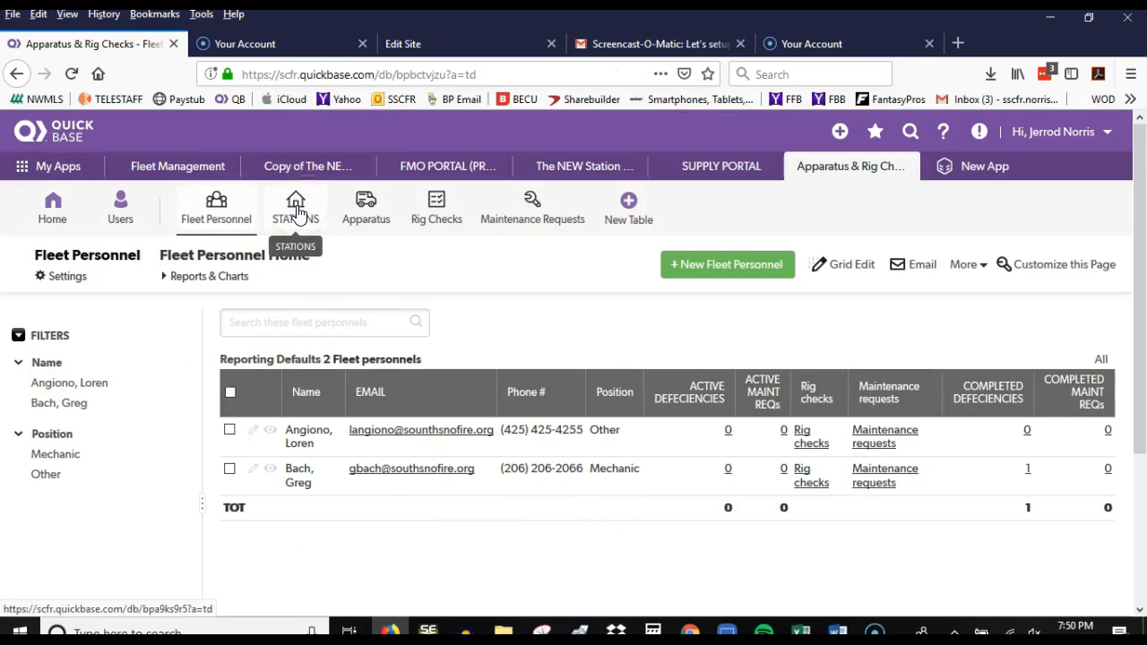
Open the STATIONS table and review the apparatus assigned to station 10.
left_click(297, 211)
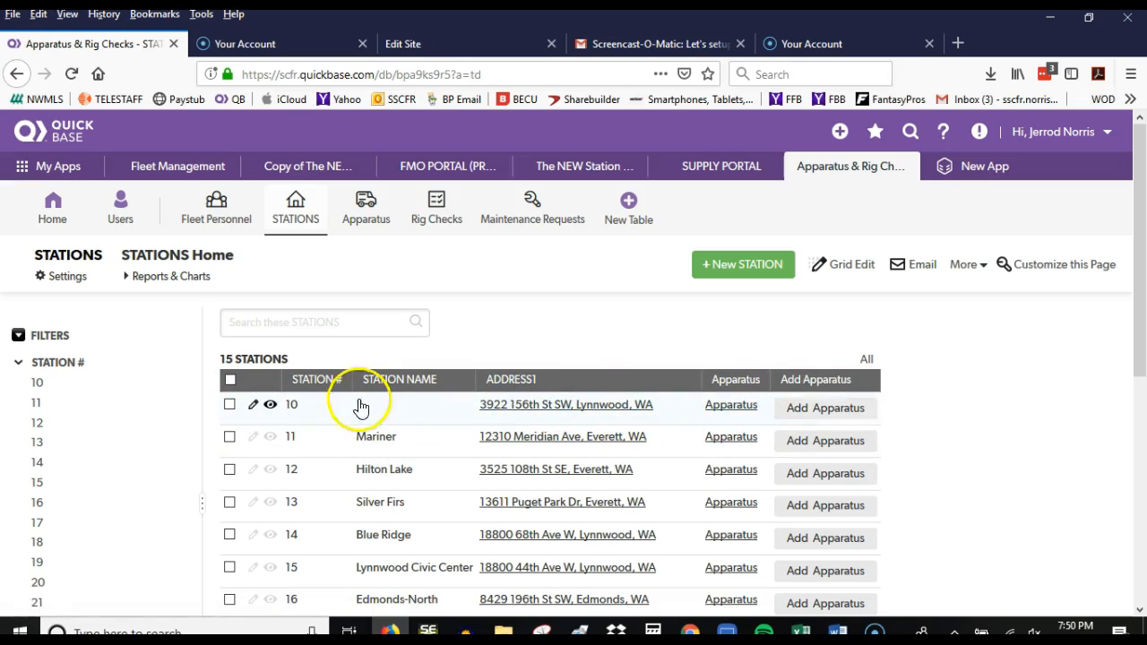
left_click(733, 407)
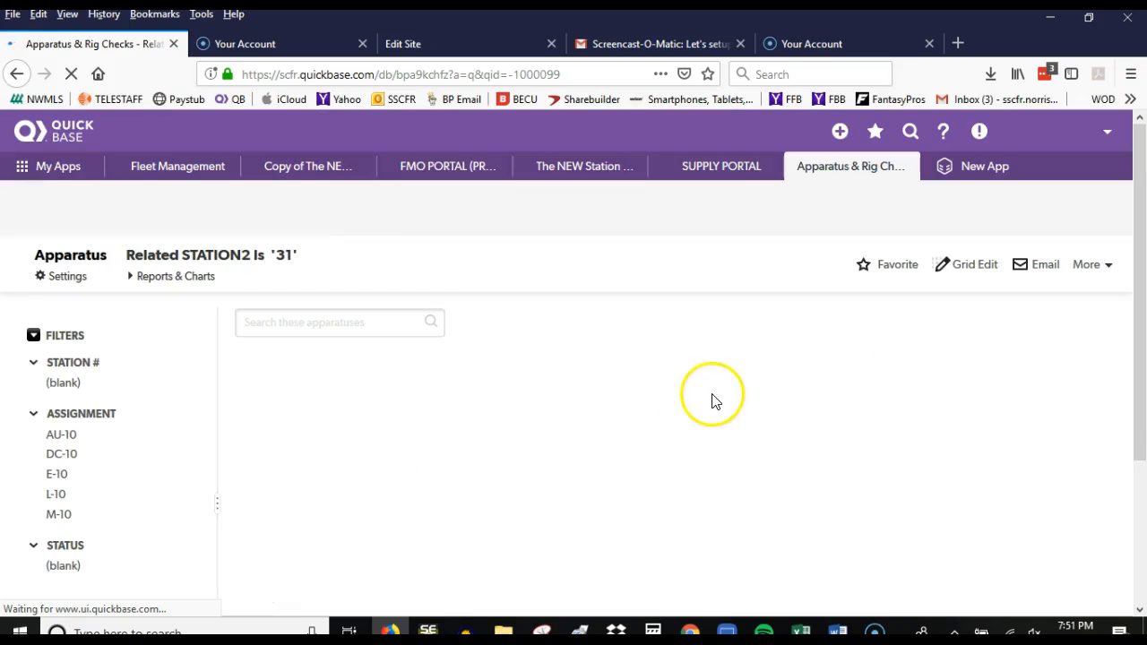
scroll(537, 484, "down", 3)
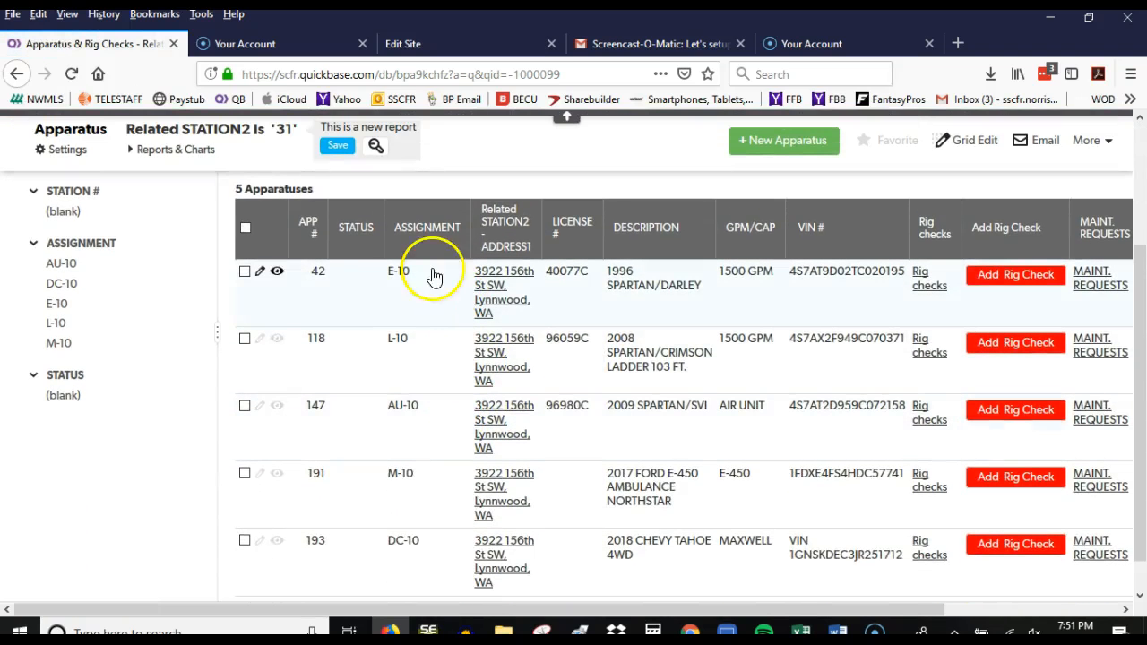
scroll(565, 323, "up", 1)
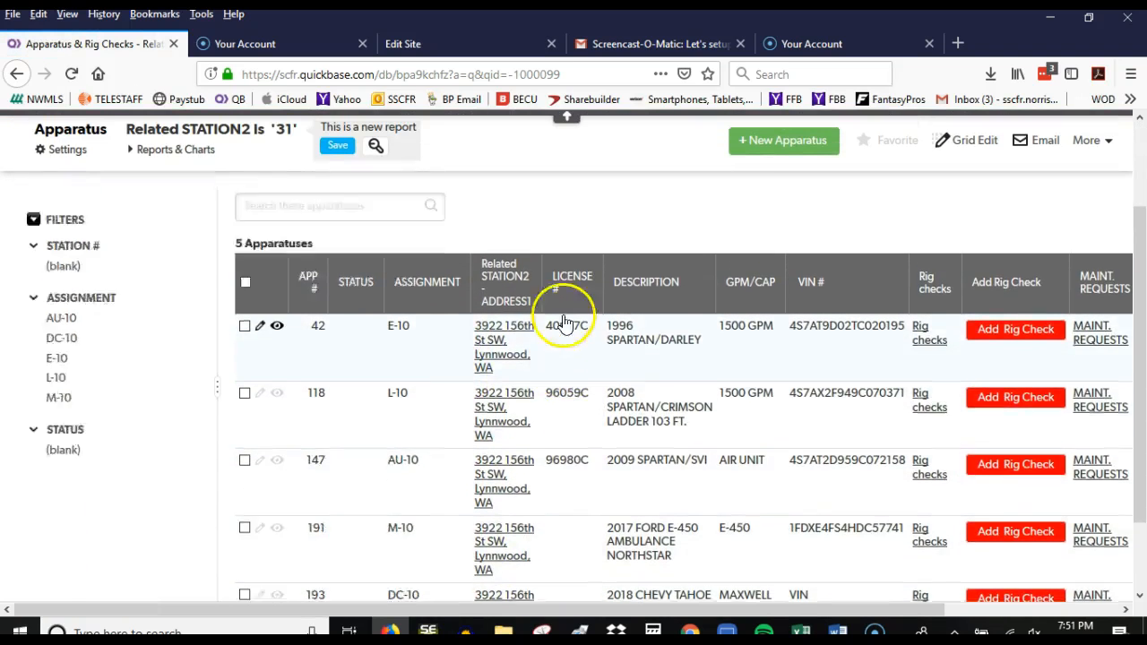
scroll(565, 322, "up", 2)
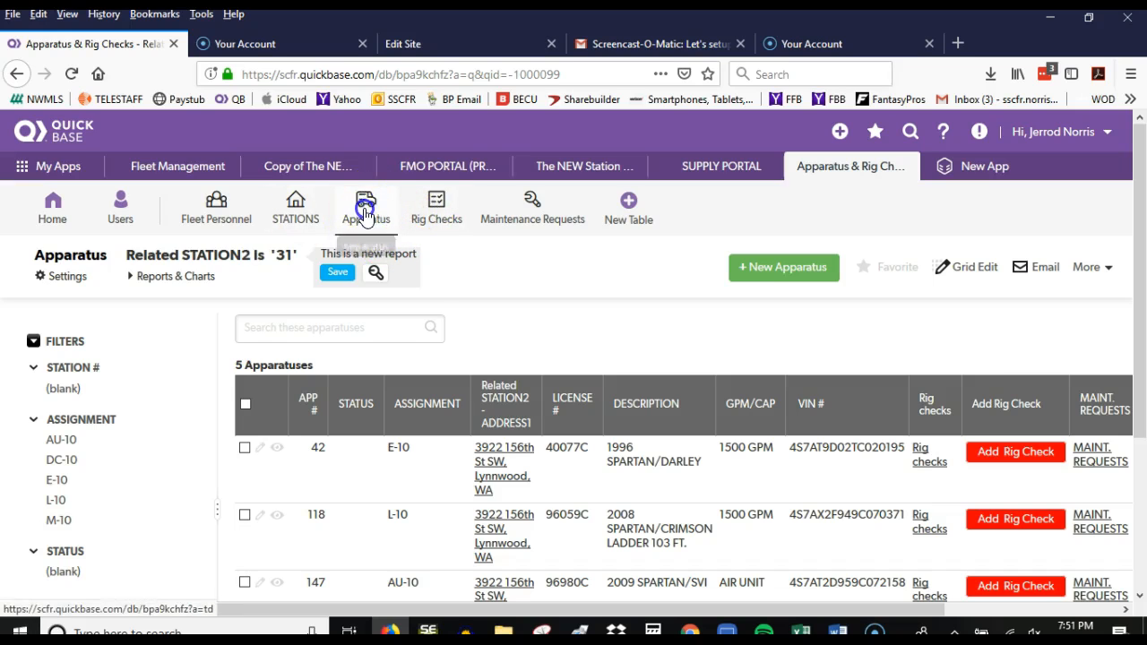
Open the full Apparatus table and examine its columns for rig checks and maintenance requests.
left_click(365, 213)
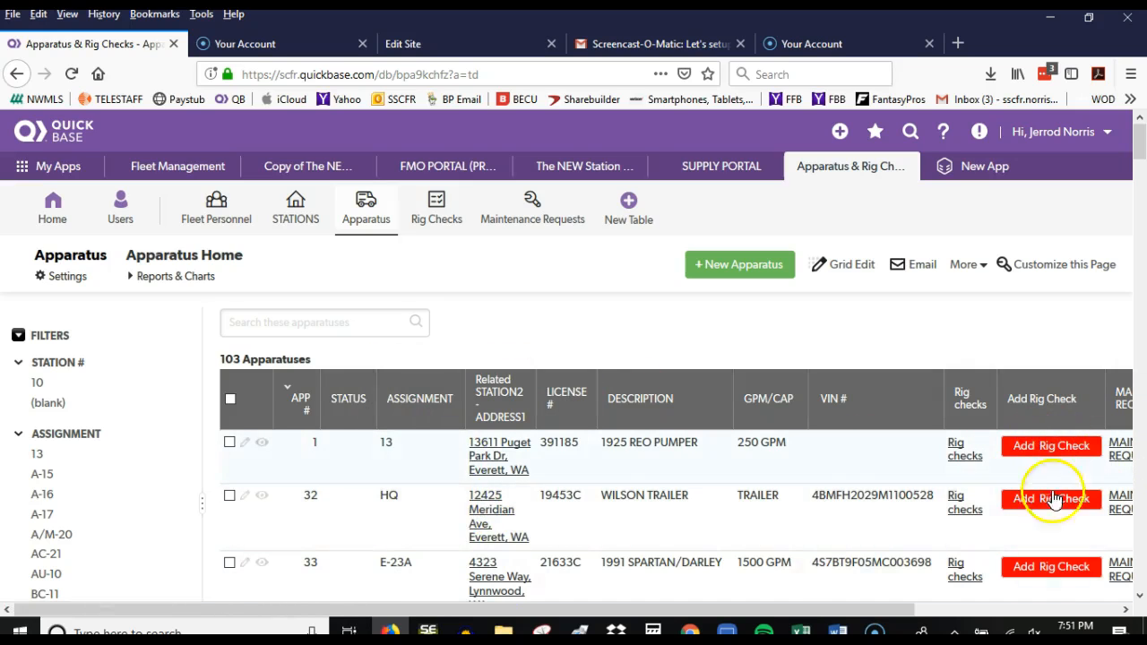
left_click(321, 323)
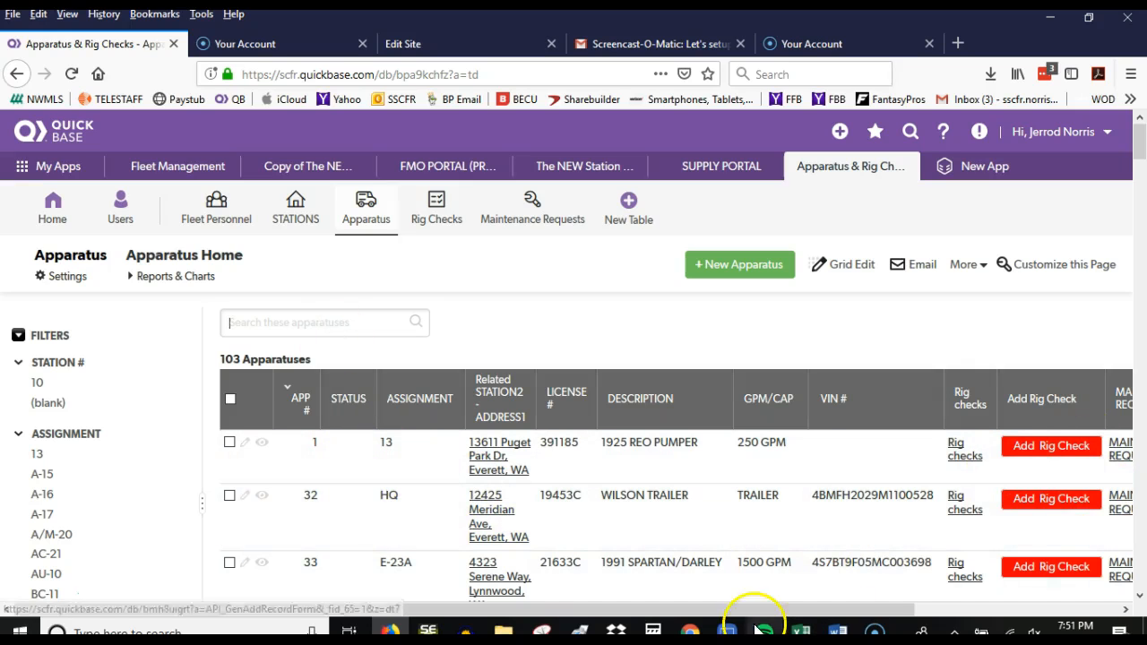
left_click_drag(742, 616, 973, 609)
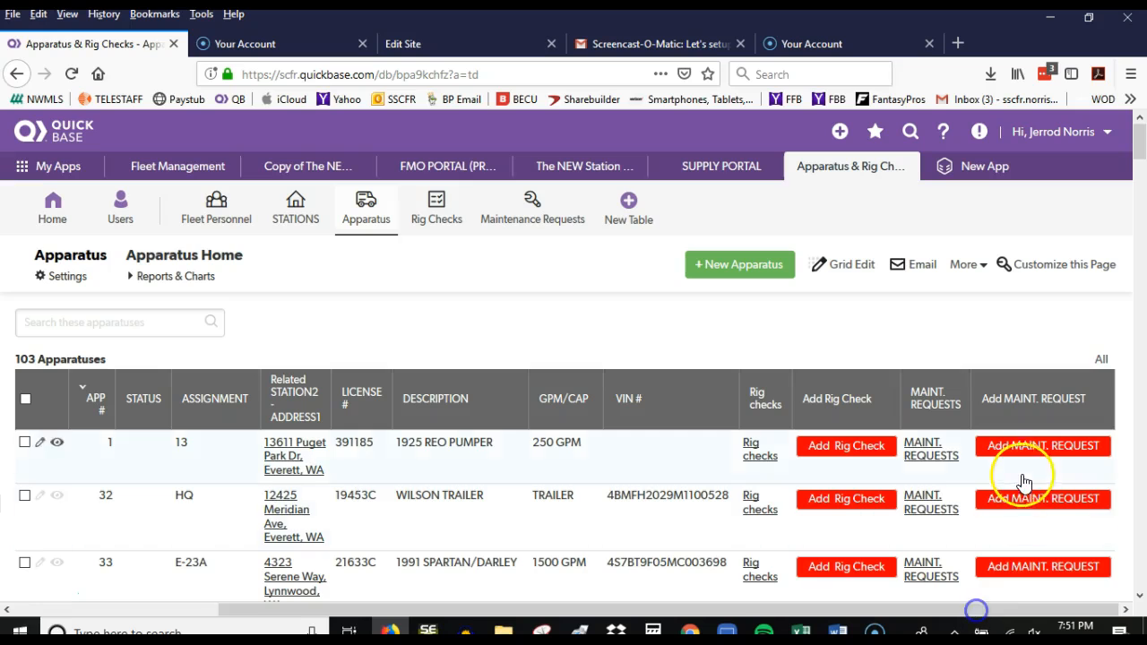
left_click_drag(743, 622, 668, 618)
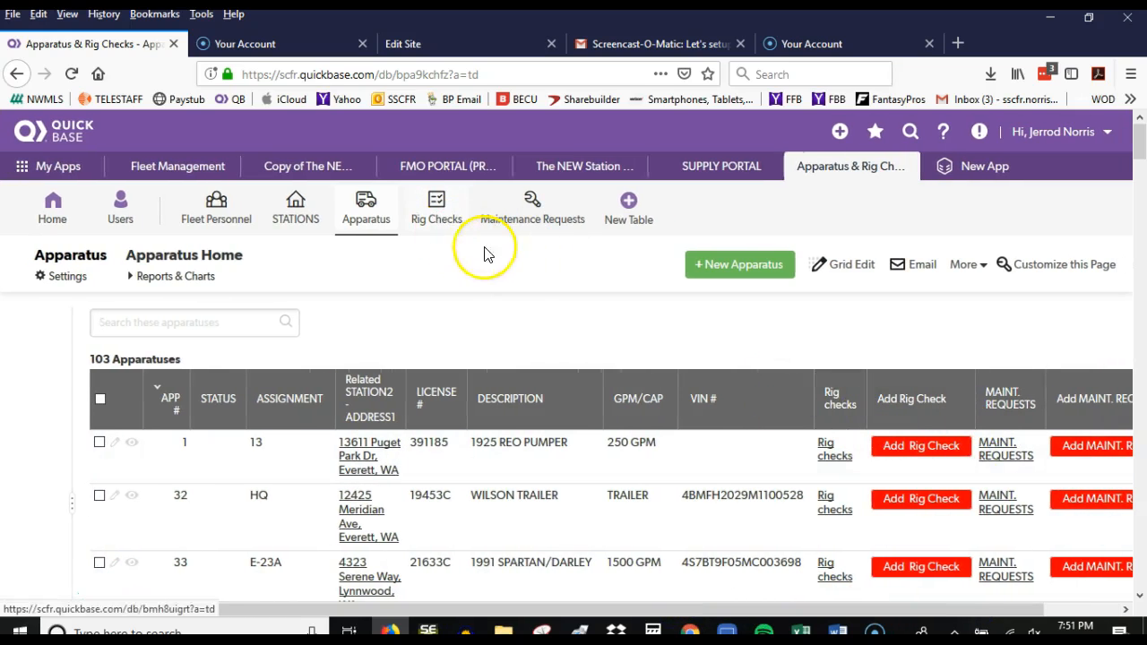
Search the Apparatus table for 12 and refine the search term to E-12.
left_click_drag(532, 615, 523, 615)
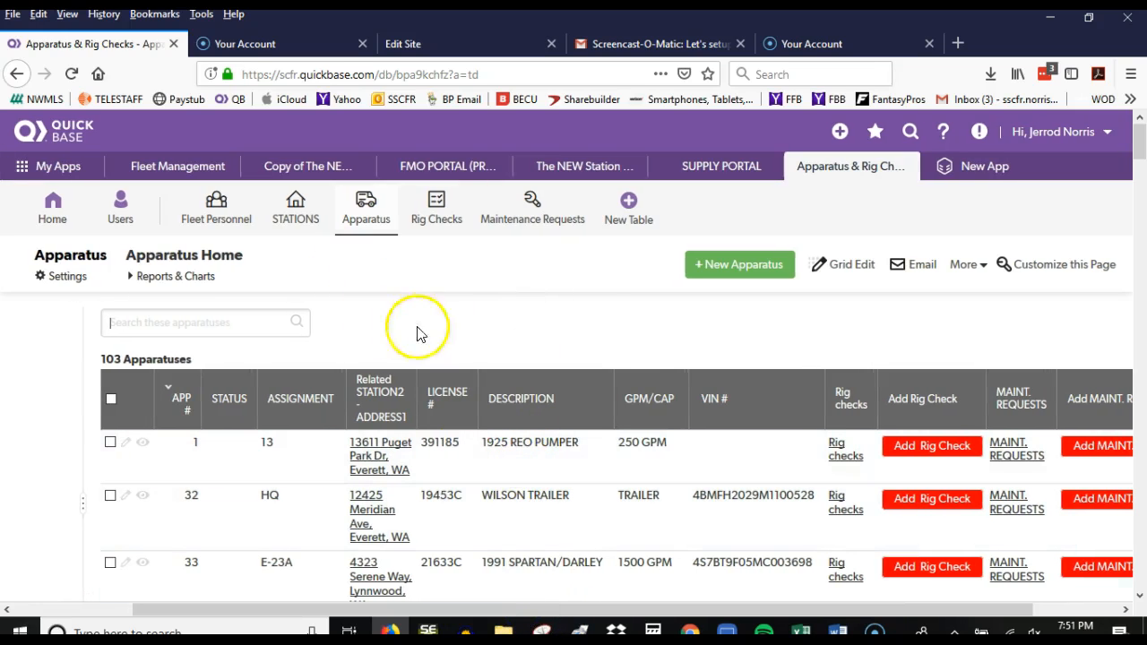
scroll(525, 381, "down", 3)
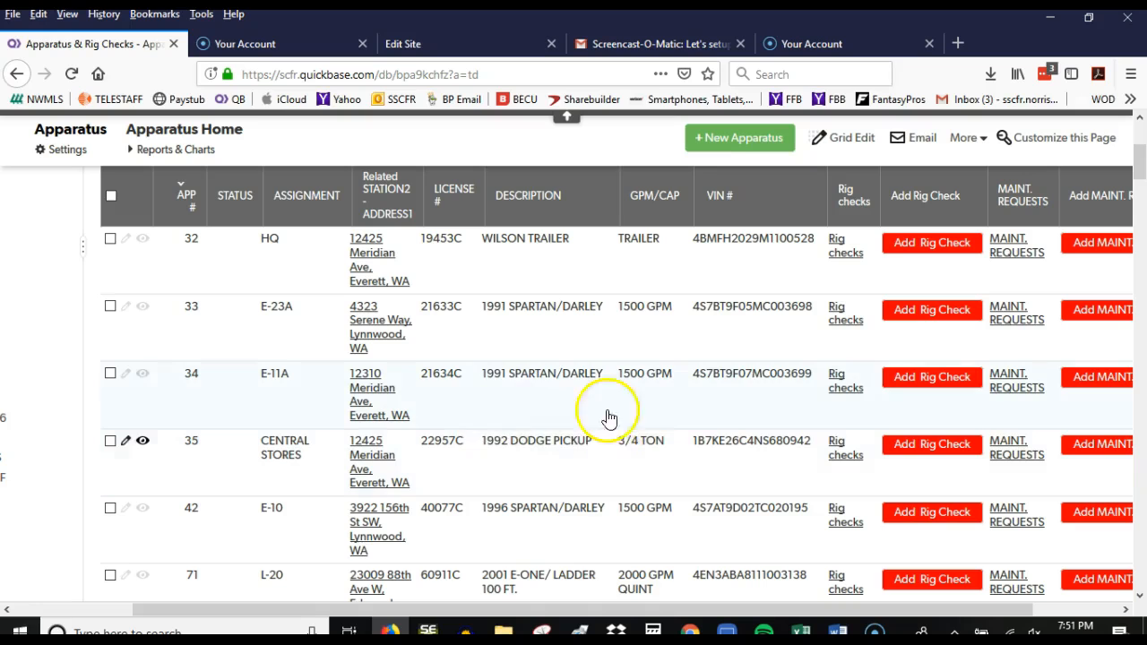
scroll(549, 455, "up", 3)
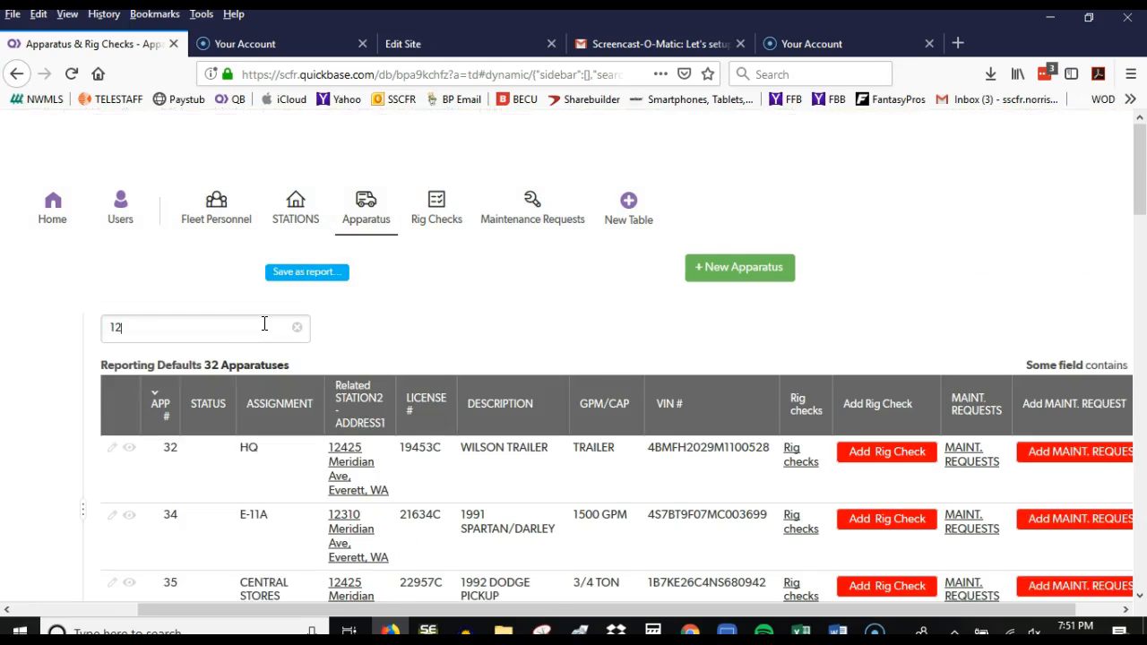
scroll(320, 517, "down", 5)
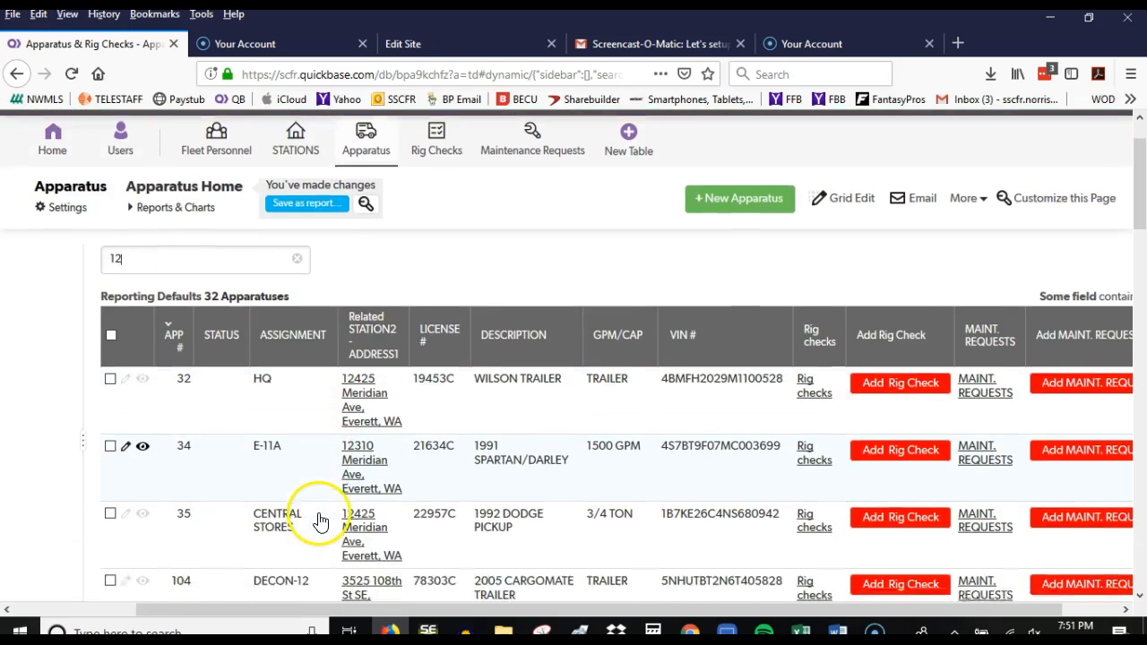
scroll(320, 511, "up", 2)
scroll(320, 509, "up", 2)
left_click(160, 316)
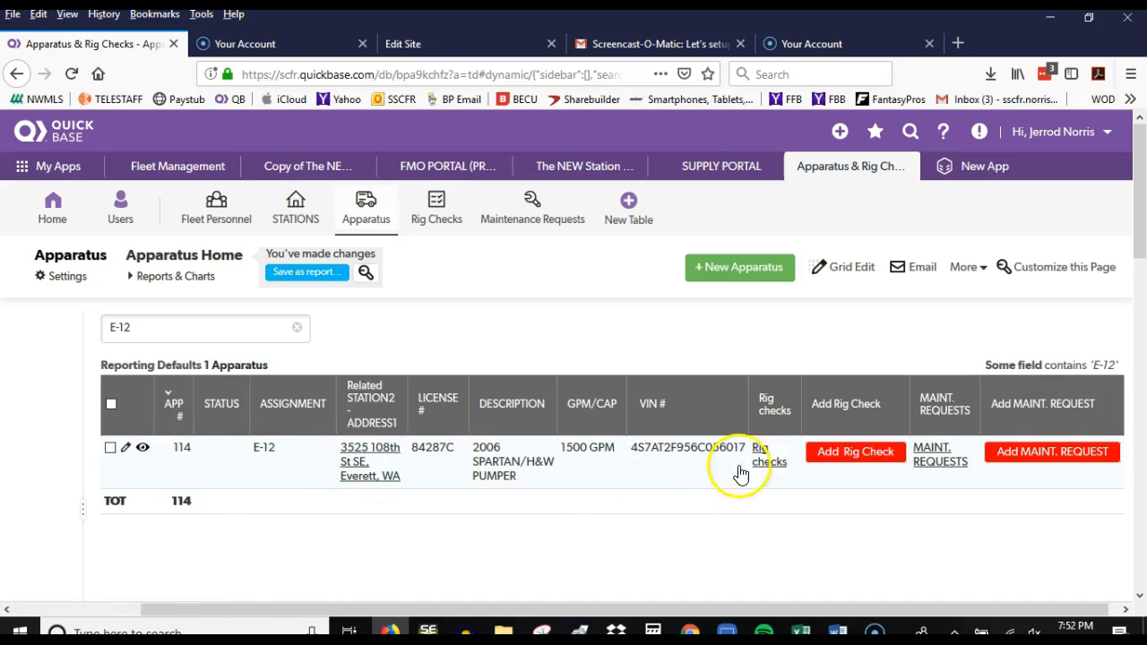
Start a rig check for apparatus E-12 with mileage 55555, the submitter's name and the DAILY check type.
left_click(856, 457)
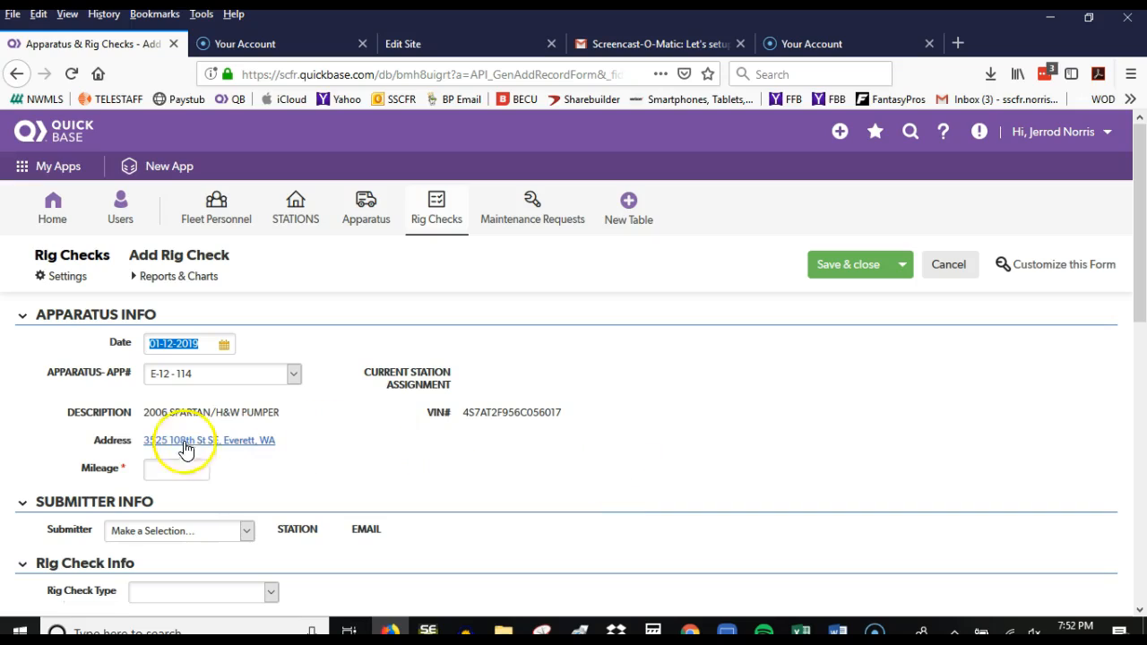
left_click(174, 470)
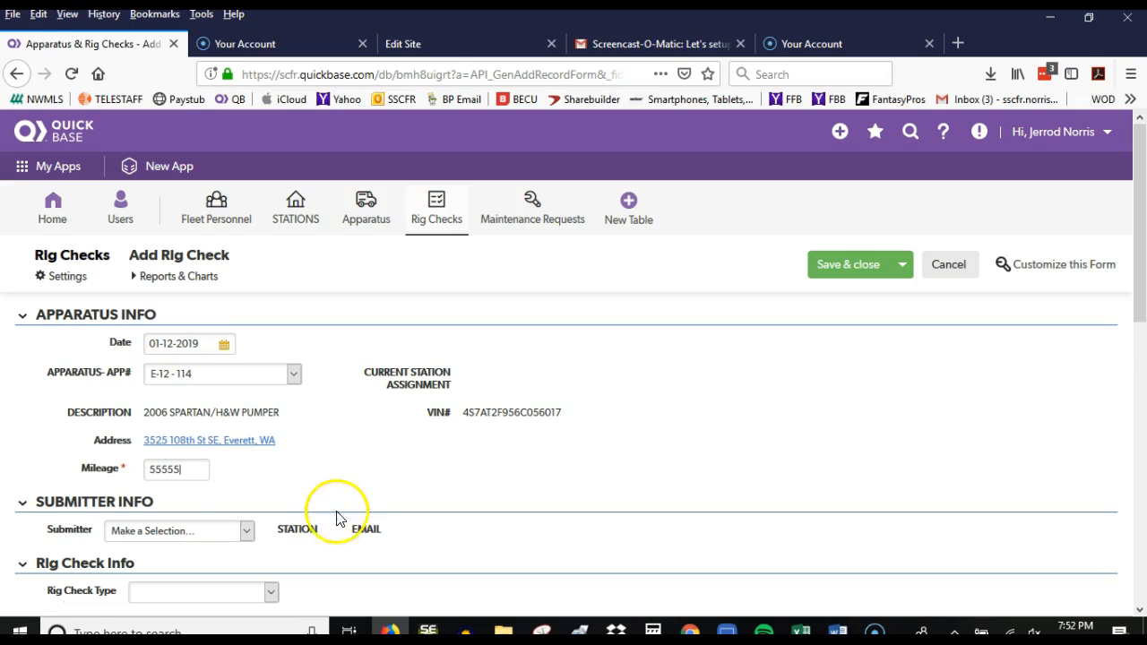
scroll(336, 517, "down", 2)
left_click(205, 443)
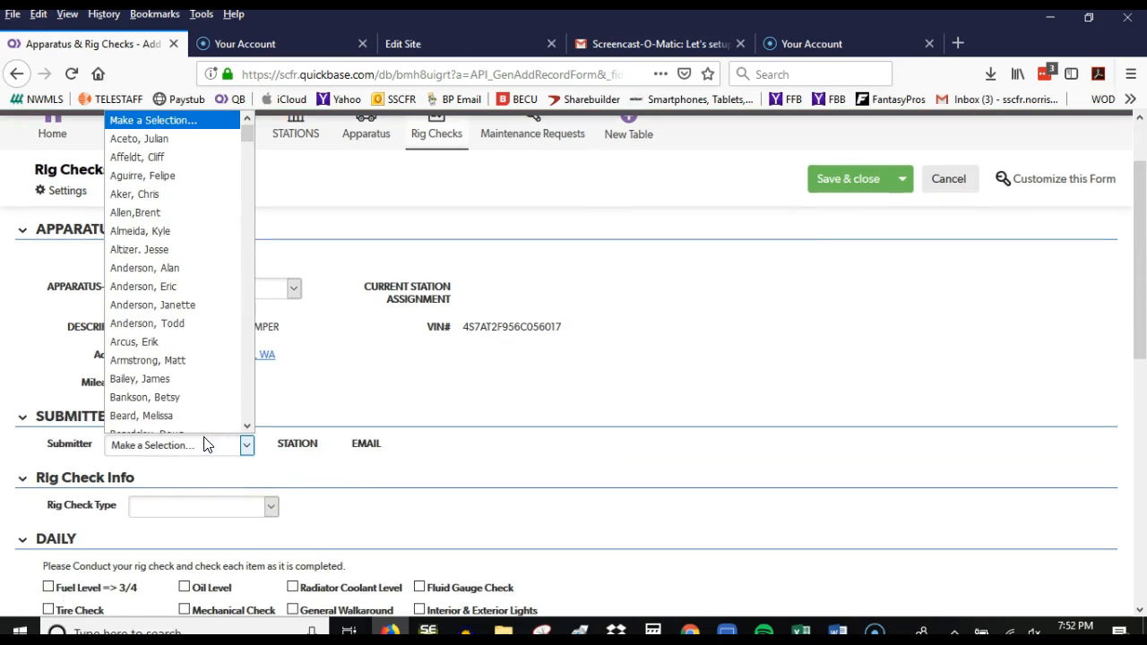
type("no")
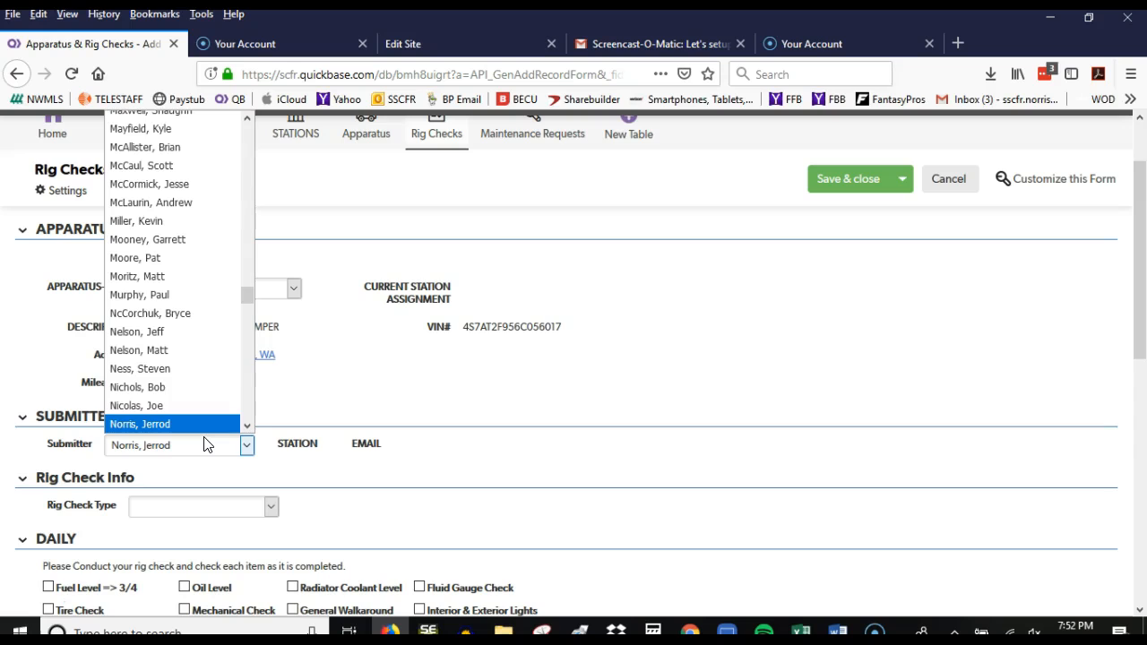
left_click(205, 442)
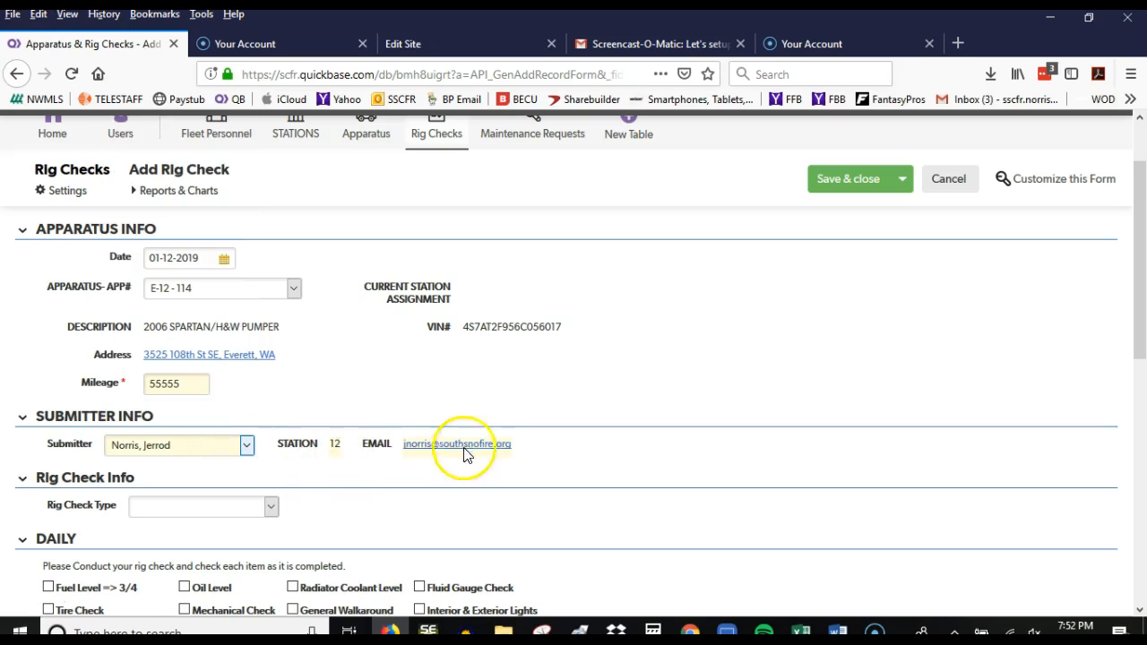
left_click(193, 506)
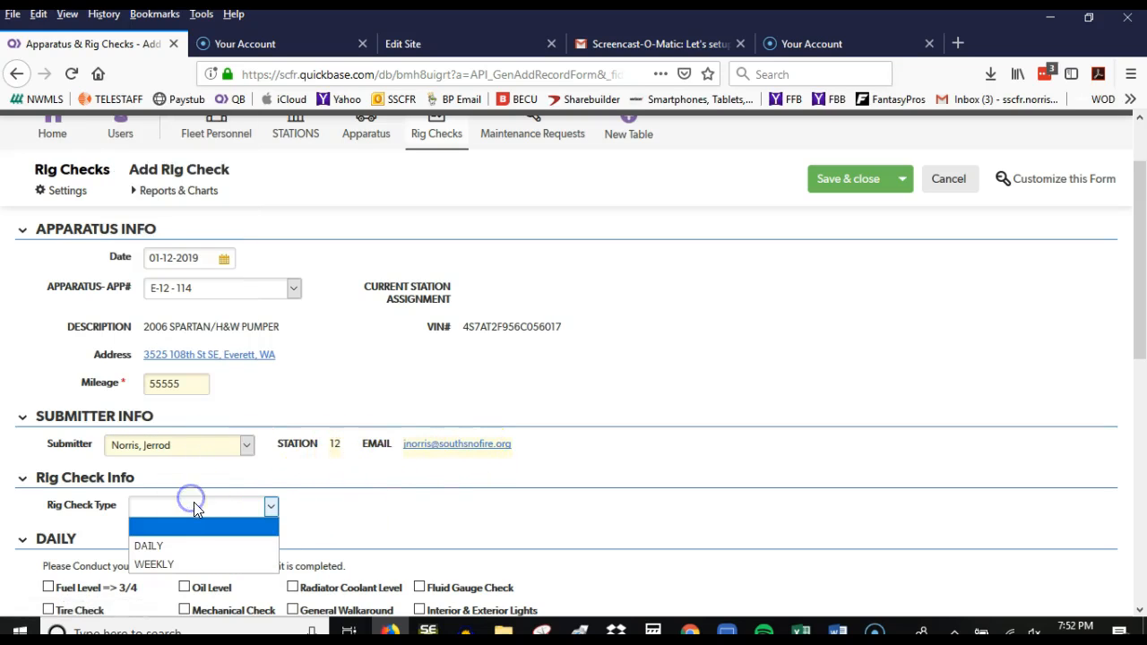
left_click(175, 547)
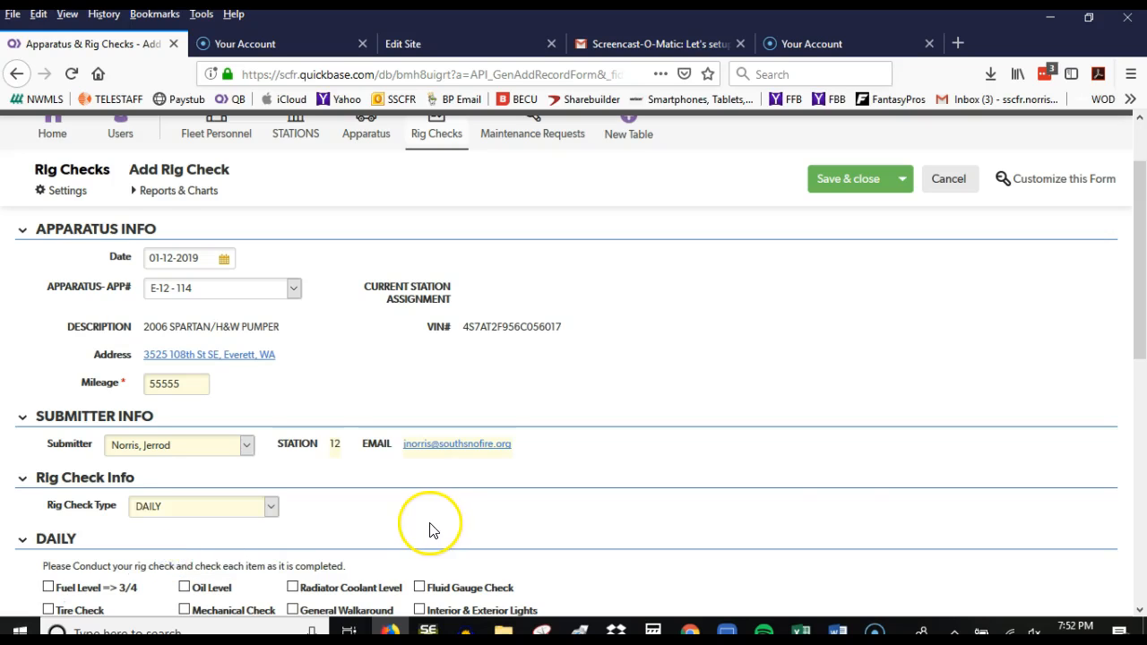
Switch the rig check type to WEEKLY to preview its extra checklist, and set it back to DAILY.
scroll(385, 502, "down", 2)
scroll(269, 376, "down", 2)
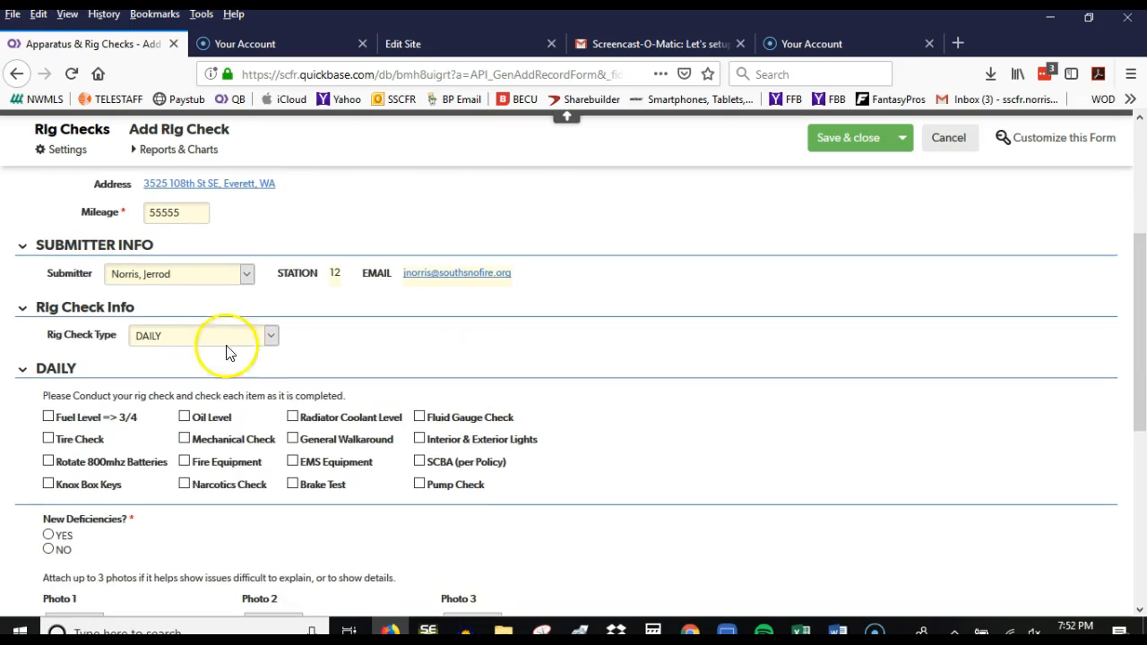
left_click(210, 336)
left_click(191, 391)
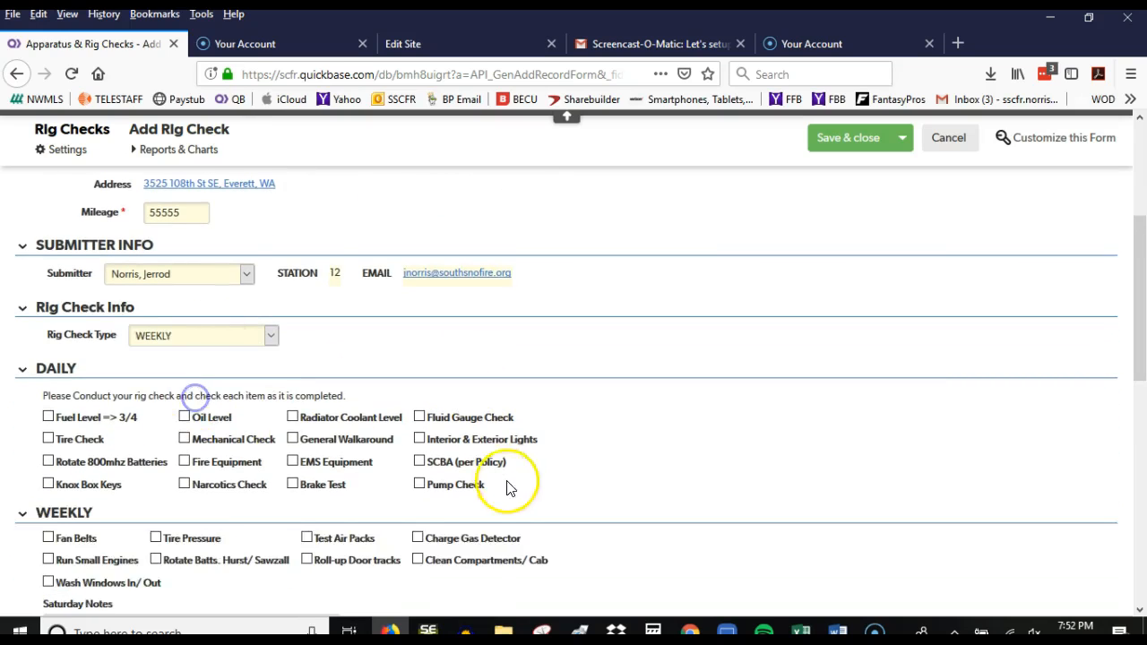
scroll(235, 507, "down", 2)
left_click(195, 254)
left_click(187, 292)
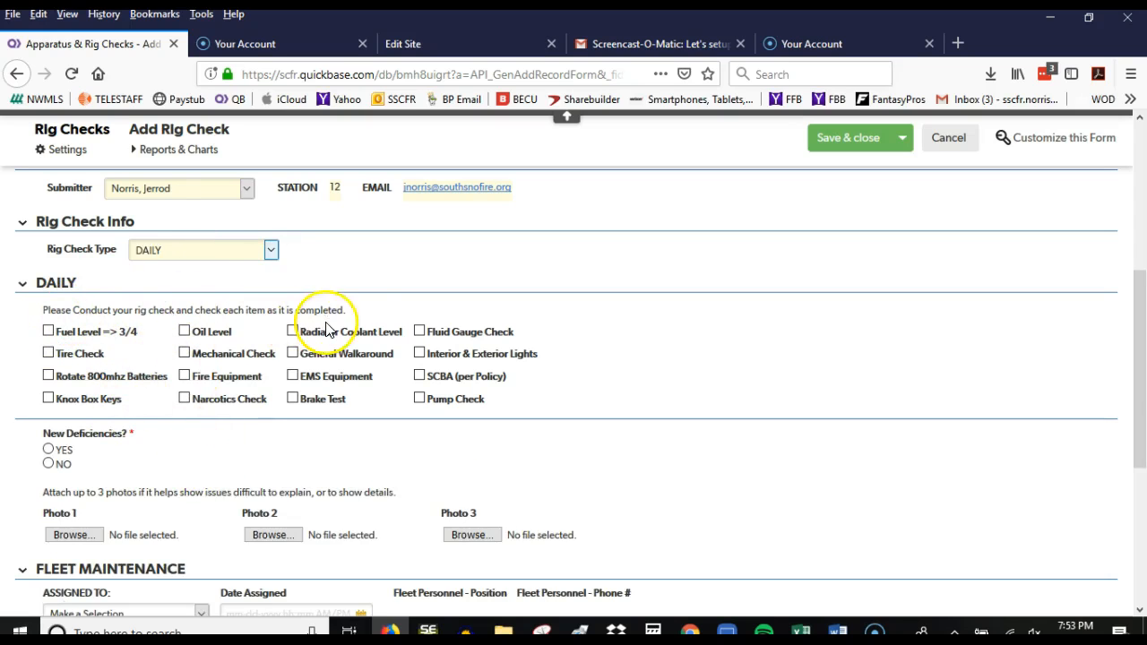
Mark every item in the DAILY checklist as completed and set New Deficiencies to NO.
left_click(47, 376)
left_click(184, 399)
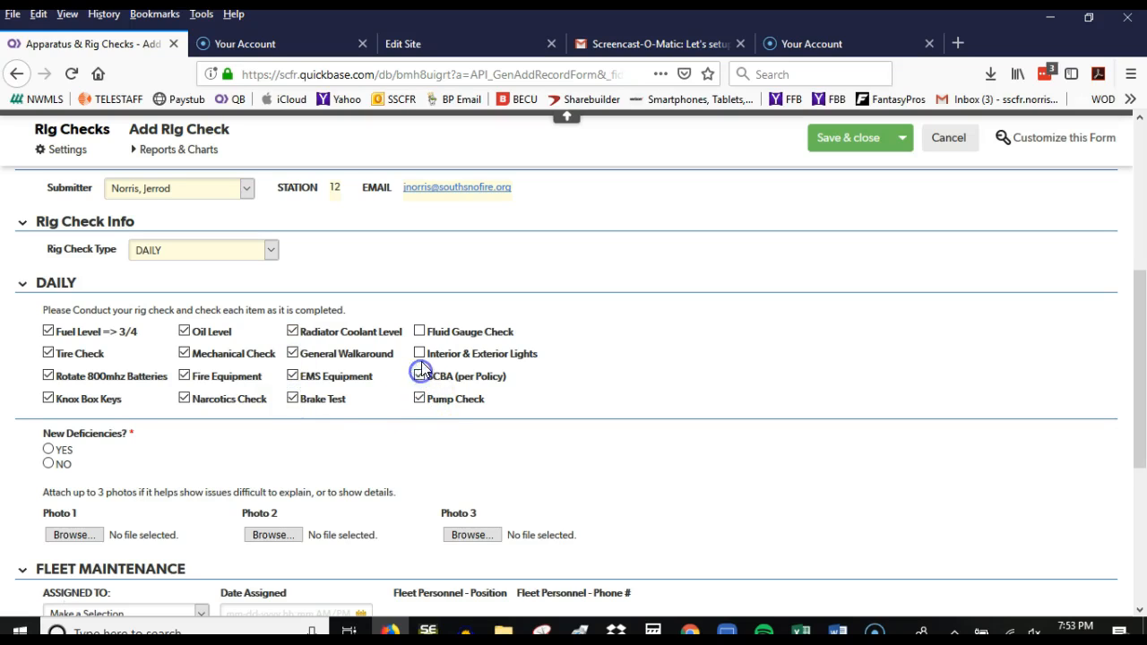
scroll(181, 470, "down", 2)
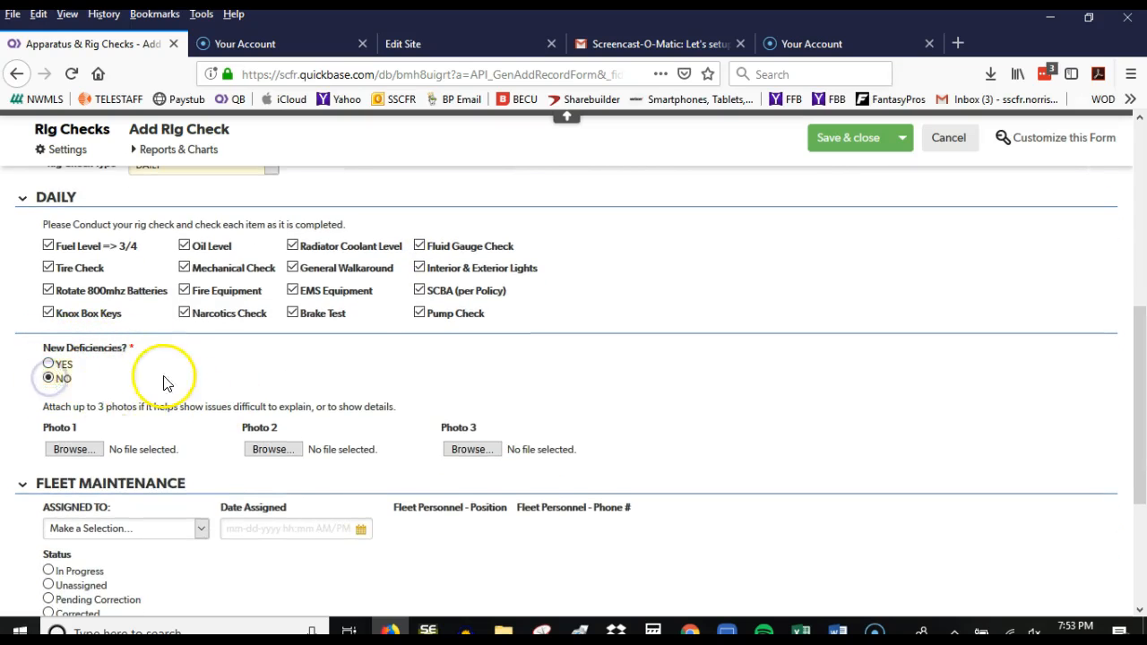
Set New Deficiencies to YES for the Electrical and Other areas, with the note "White lights not working and horn sounds weird.".
left_click(49, 365)
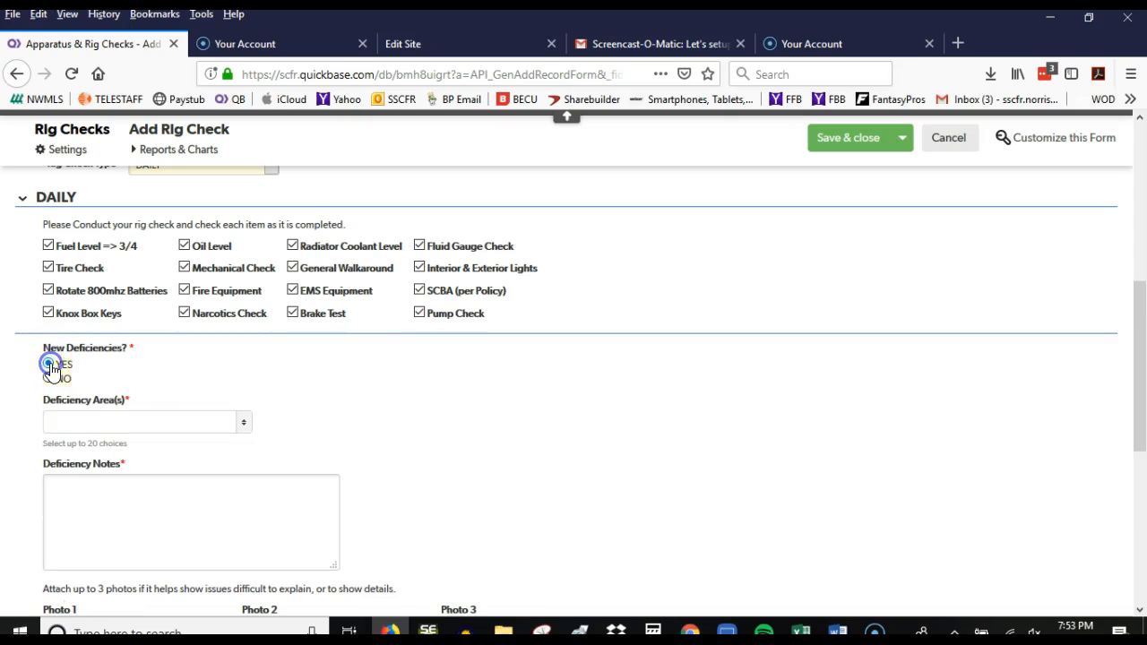
scroll(529, 423, "down", 2)
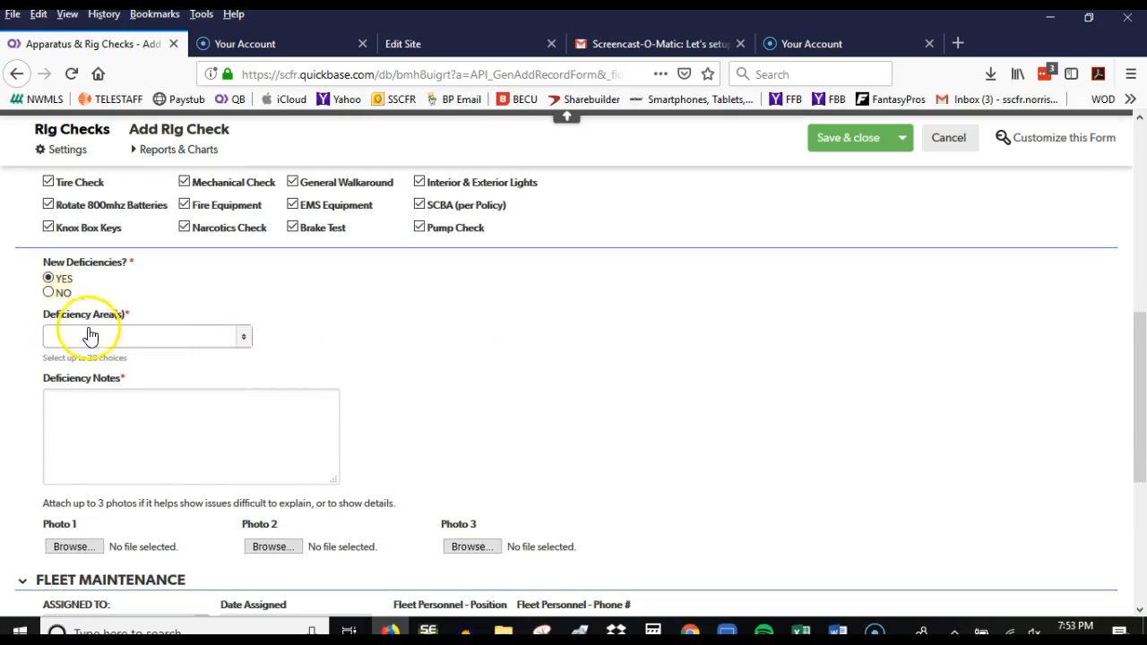
left_click(248, 339)
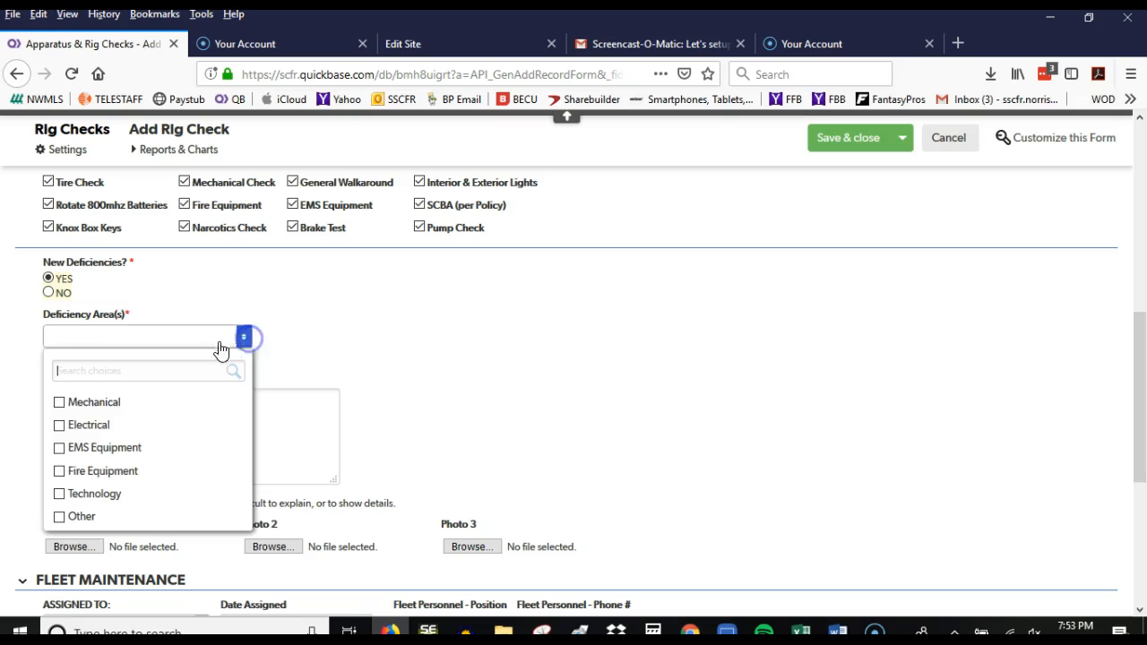
left_click(86, 434)
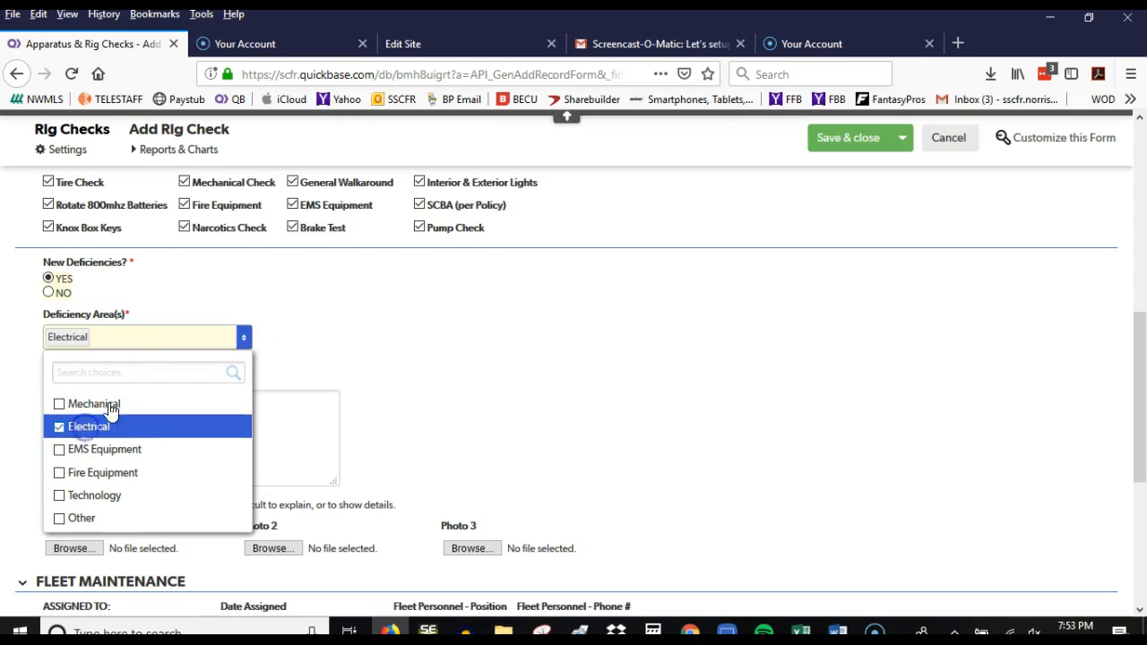
left_click(372, 352)
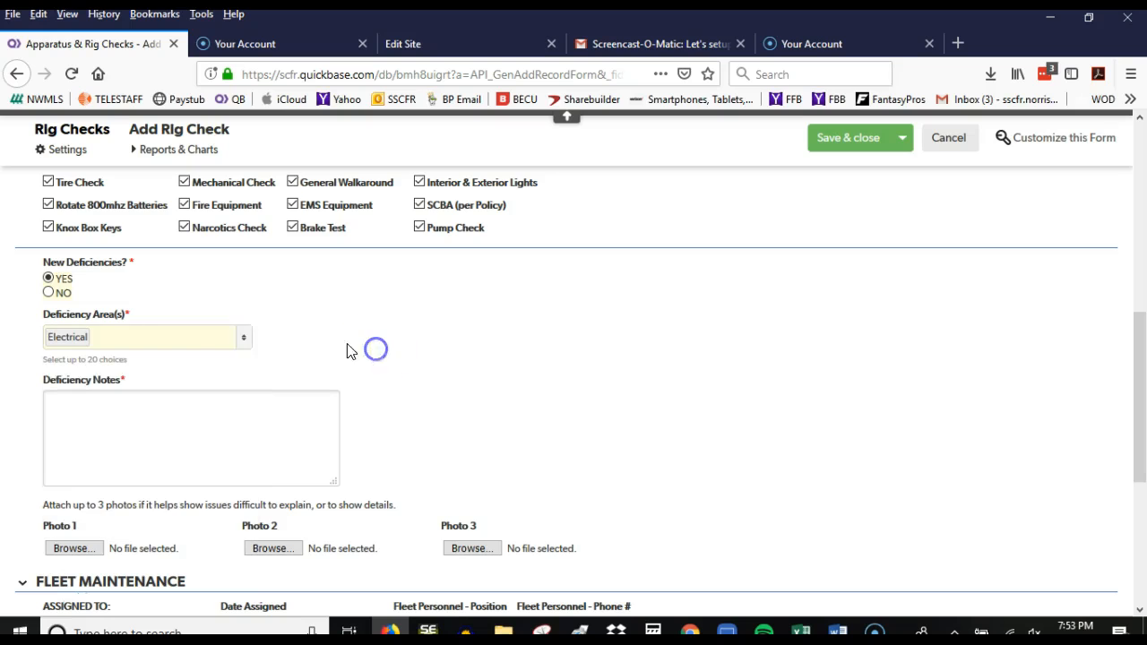
left_click(241, 338)
left_click(115, 516)
left_click(389, 366)
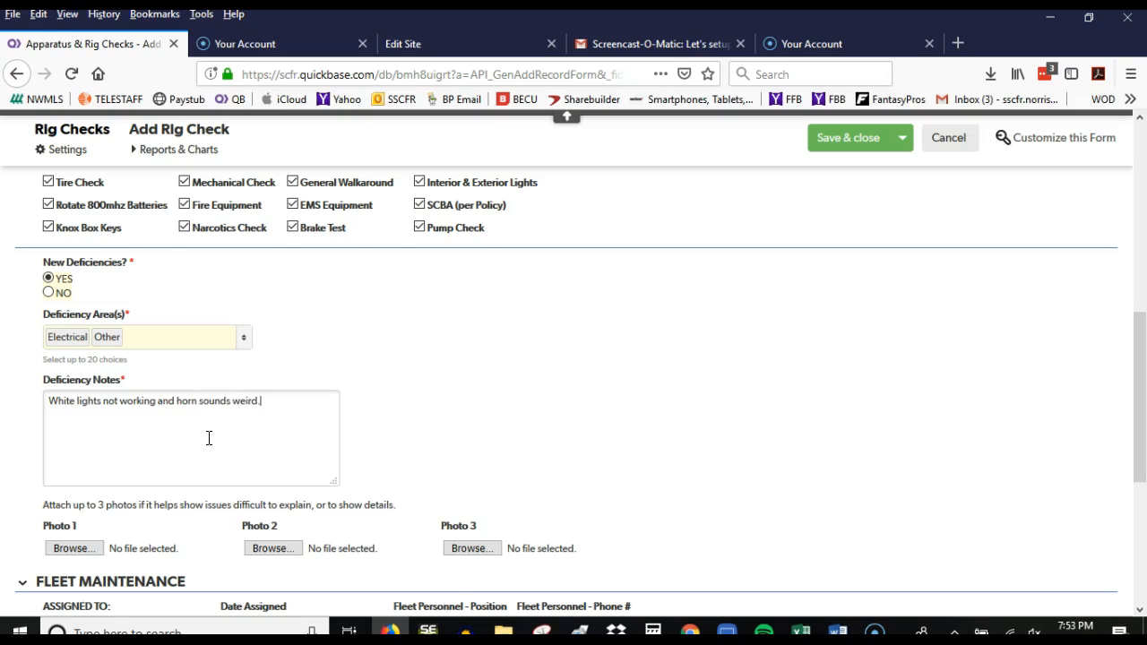
Review the photo and Fleet Maintenance fields of the E-12 rig check, and save and close it.
scroll(243, 428, "down", 3)
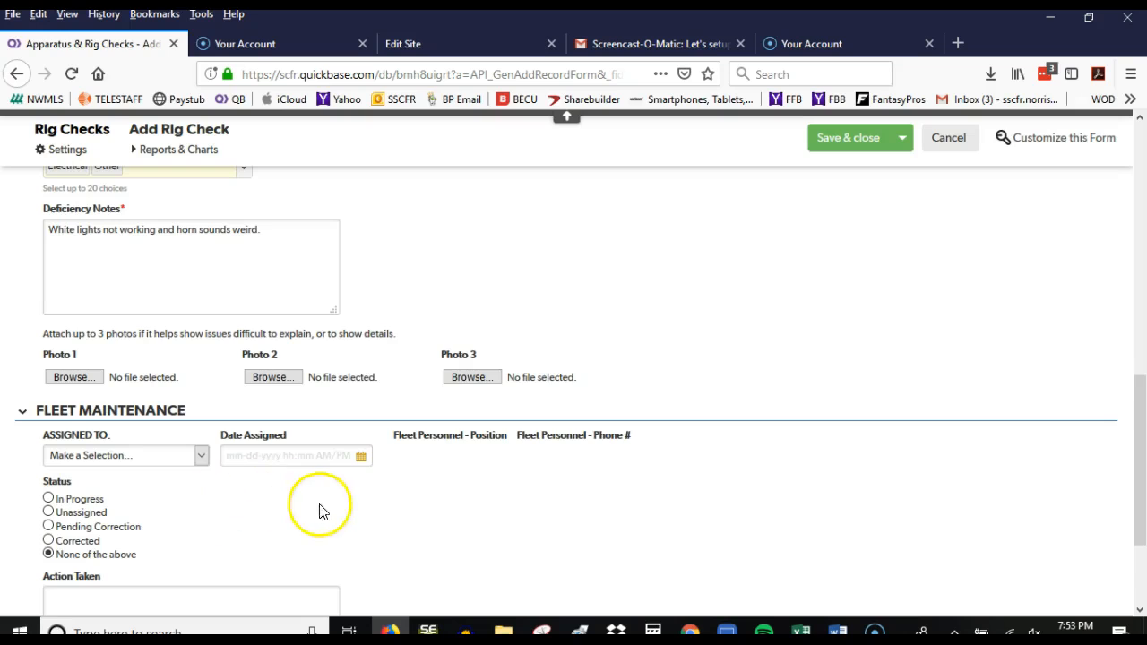
scroll(304, 493, "down", 2)
scroll(328, 487, "up", 4)
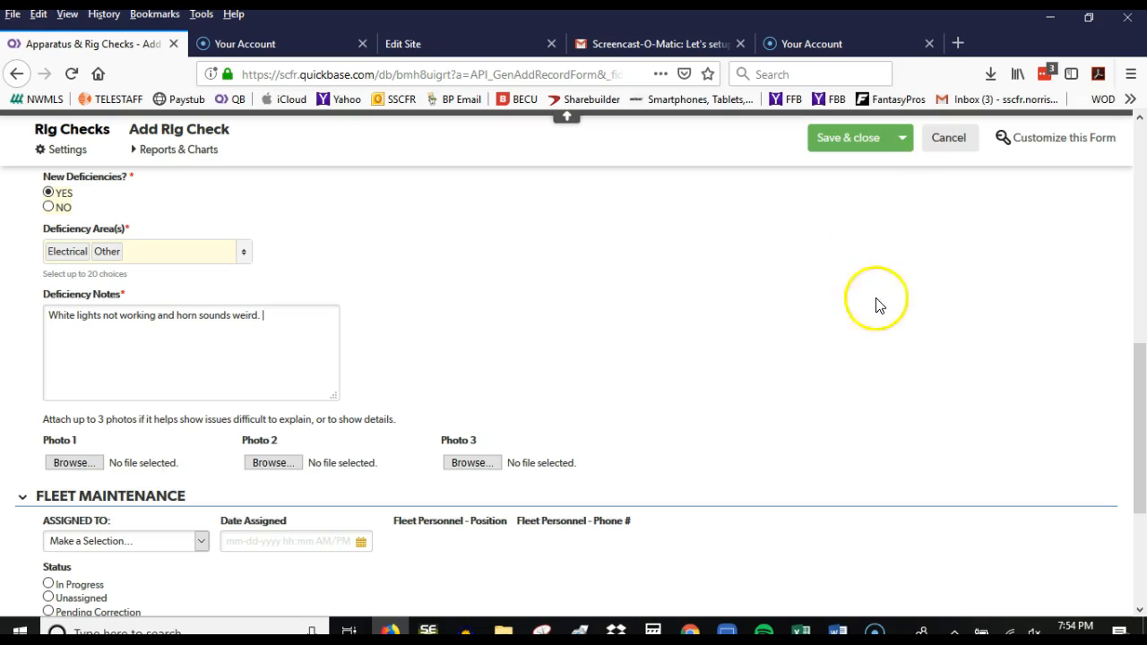
left_click(848, 143)
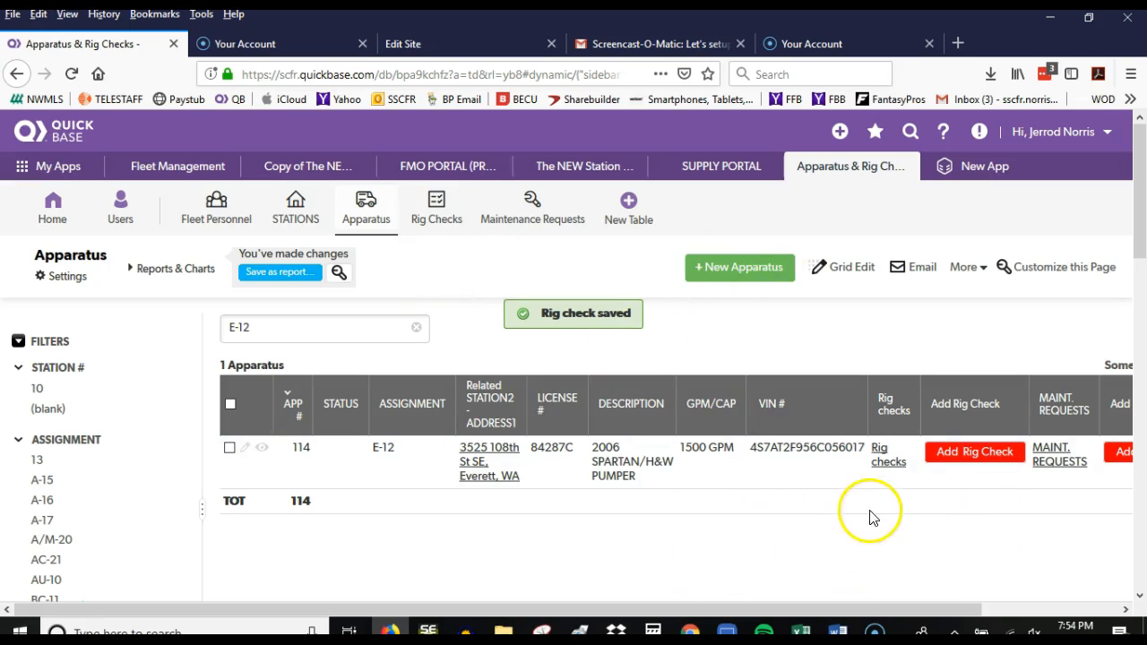
Open the rig checks link of apparatus E-12 and look over its apparatus record.
left_click(883, 462)
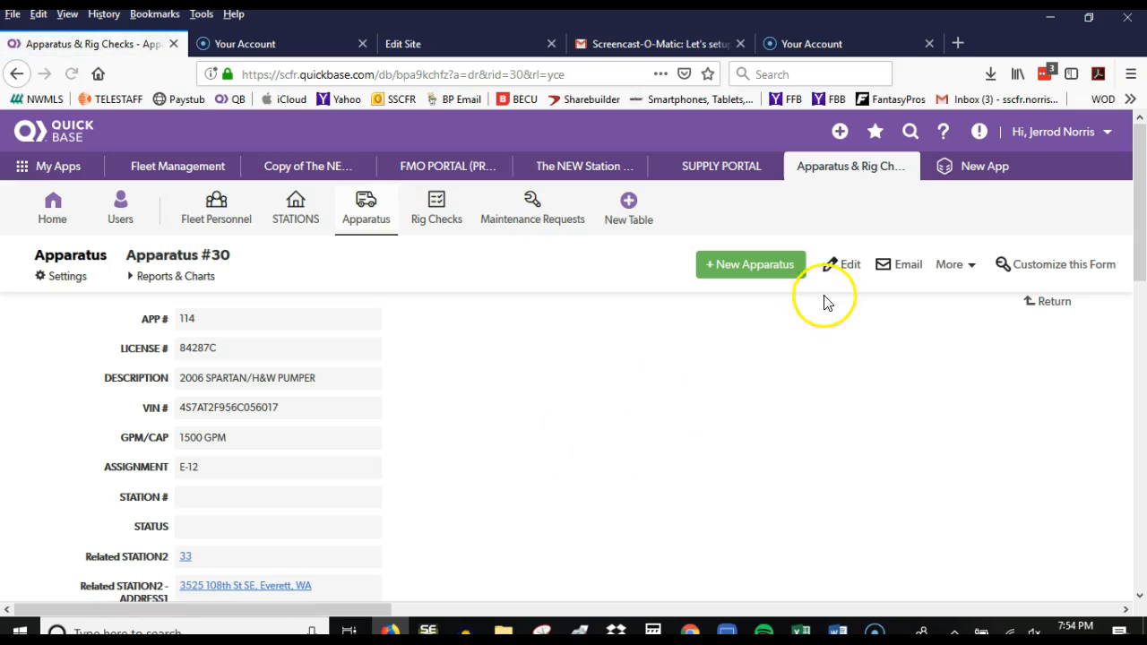
scroll(707, 501, "down", 2)
scroll(708, 504, "up", 2)
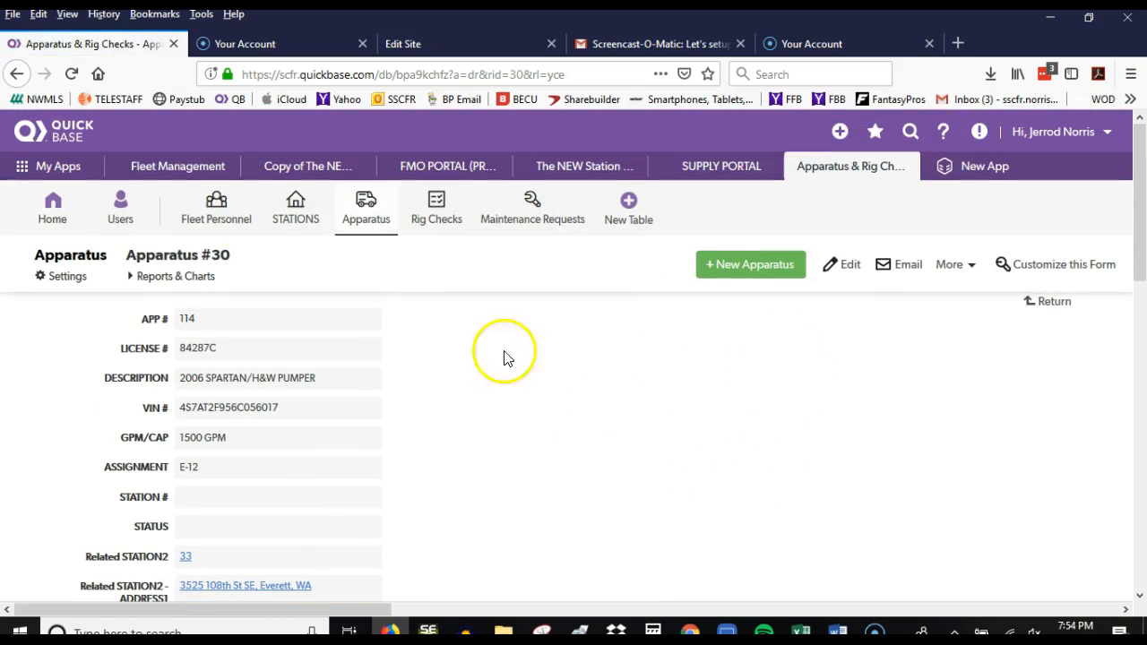
Return to the app's dashboard and open the list of rig checks dated 01-11-2019 to 01-12-2019.
left_click(59, 222)
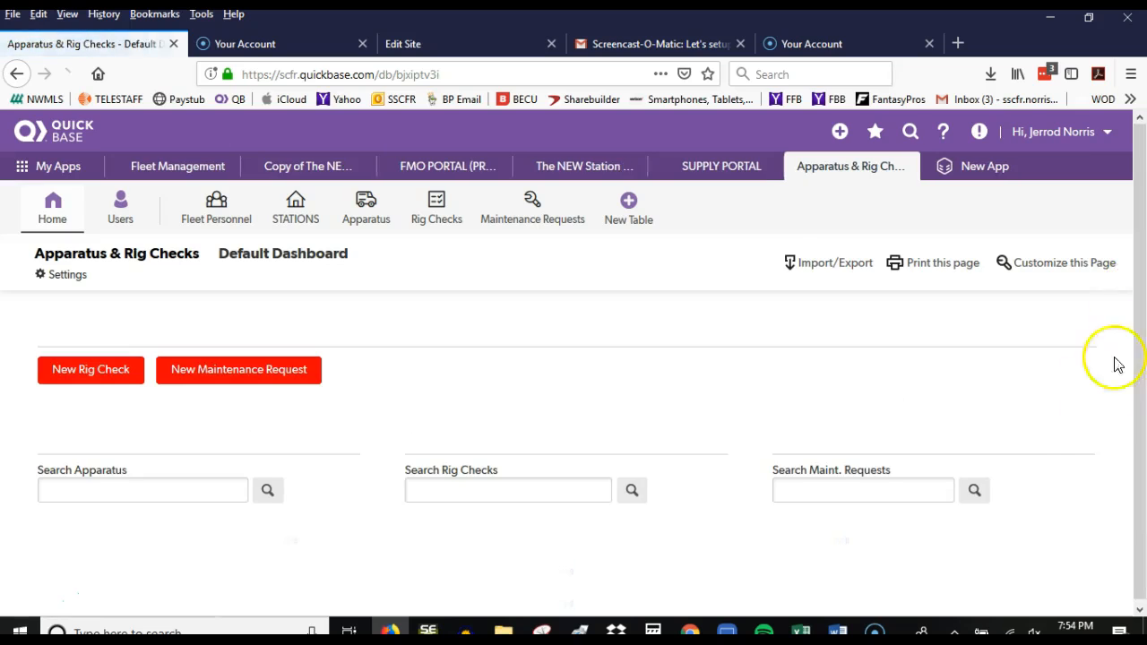
left_click_drag(1141, 238, 1141, 308)
left_click_drag(1007, 394, 914, 432)
mouse_move(940, 365)
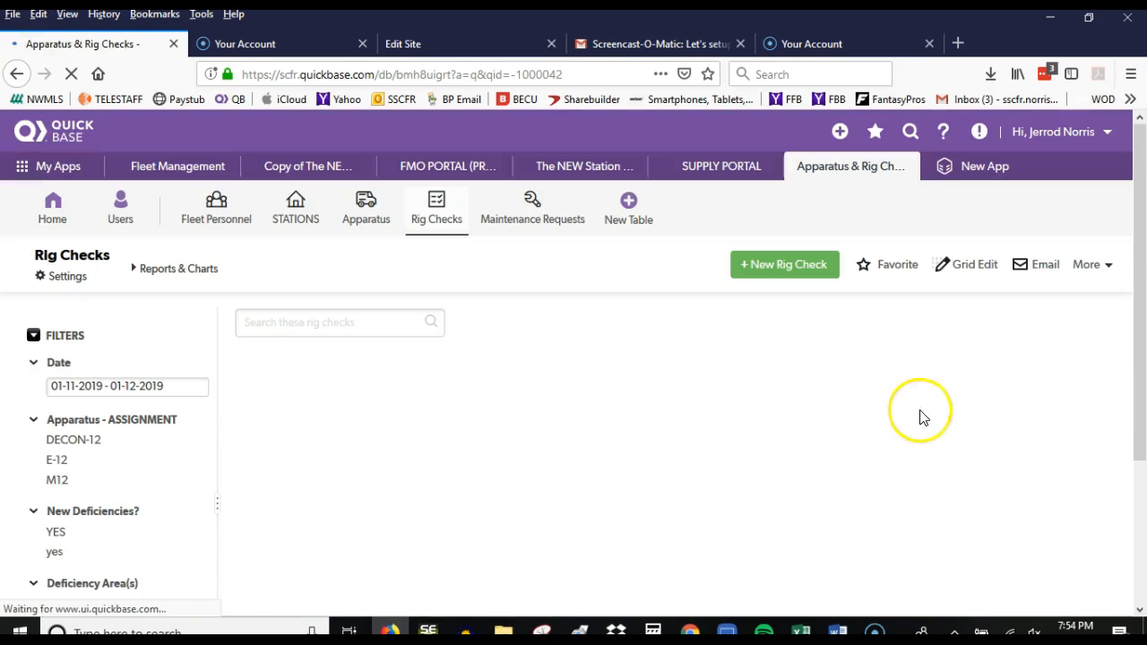
scroll(657, 327, "down", 2)
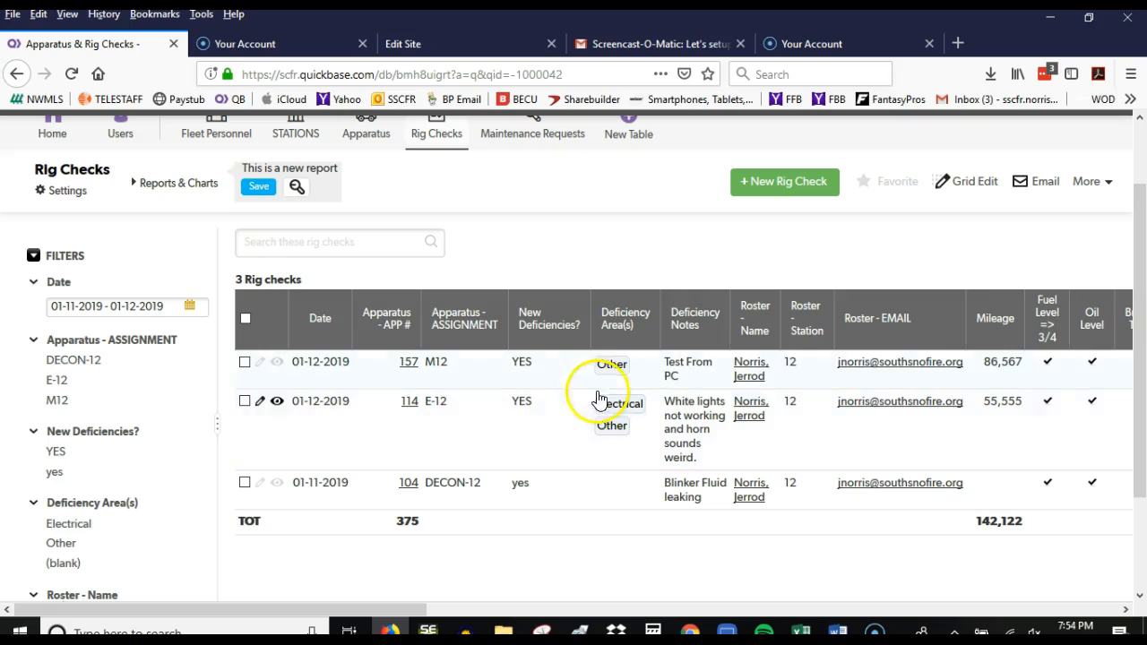
Open the E-12 rig check for editing and assign it to a fleet mechanic under Fleet Maintenance.
left_click(258, 402)
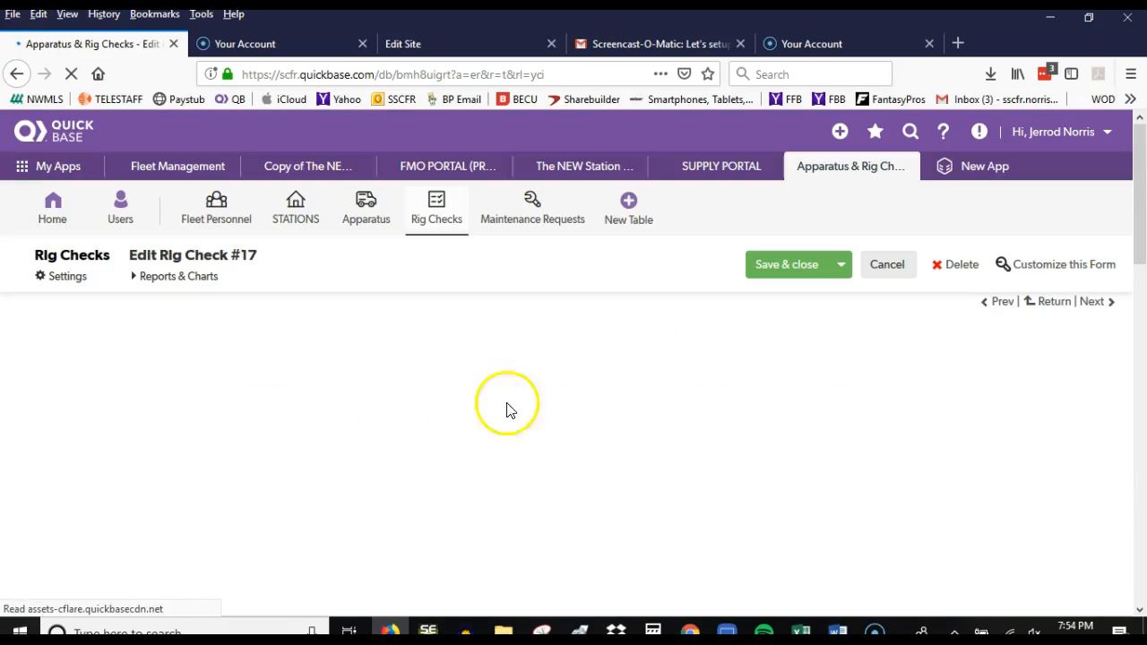
scroll(728, 410, "down", 5)
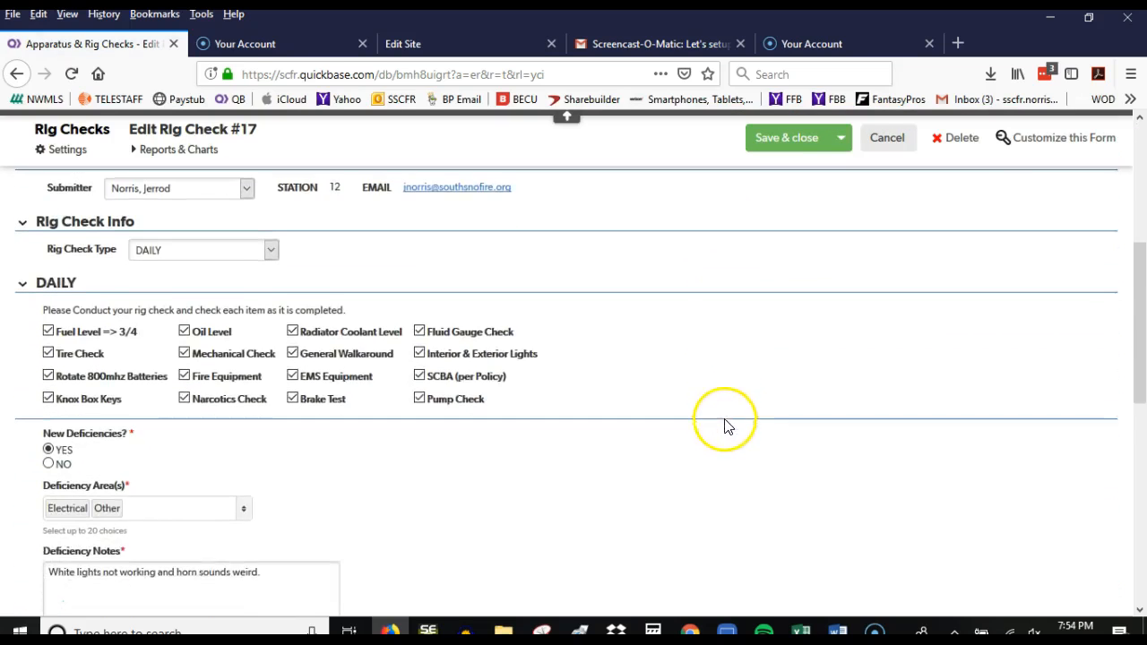
scroll(711, 476, "down", 7)
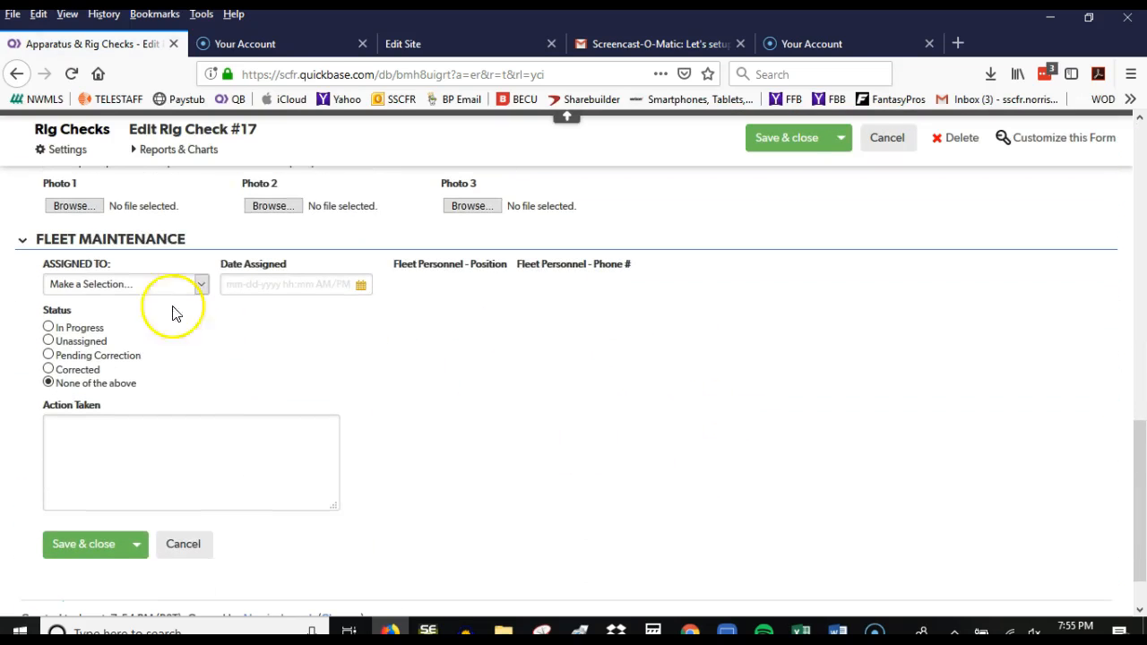
left_click(138, 284)
left_click(120, 341)
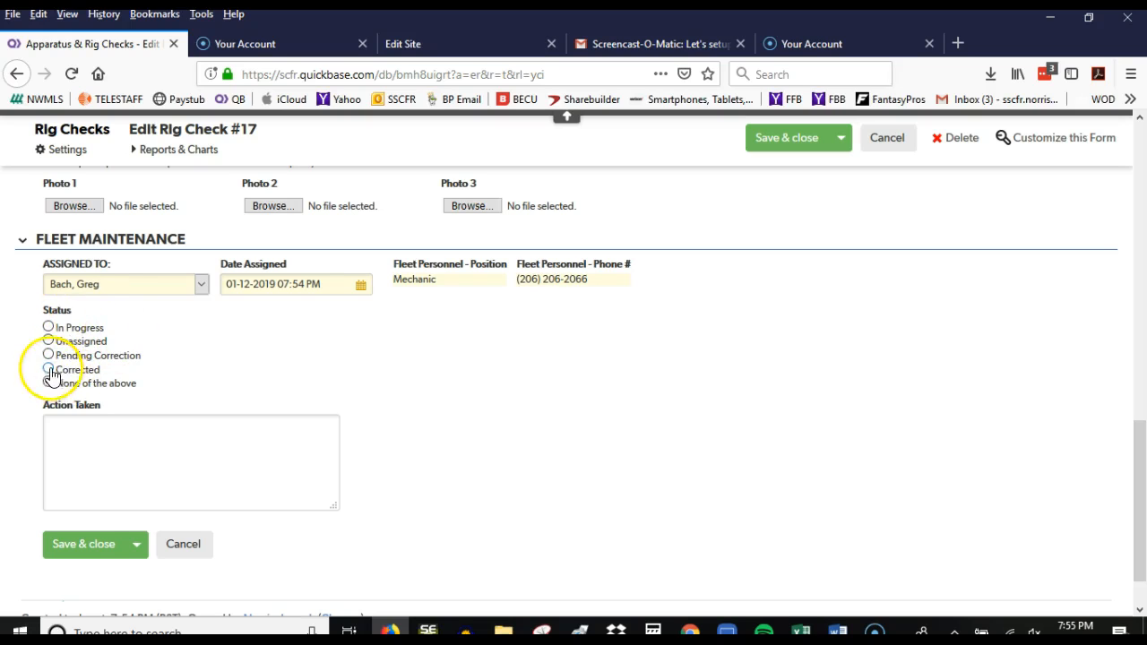
Mark the E-12 rig check as Pending Correction, add an action note asking the mechanic to take a look next week, and save it.
left_click(170, 460)
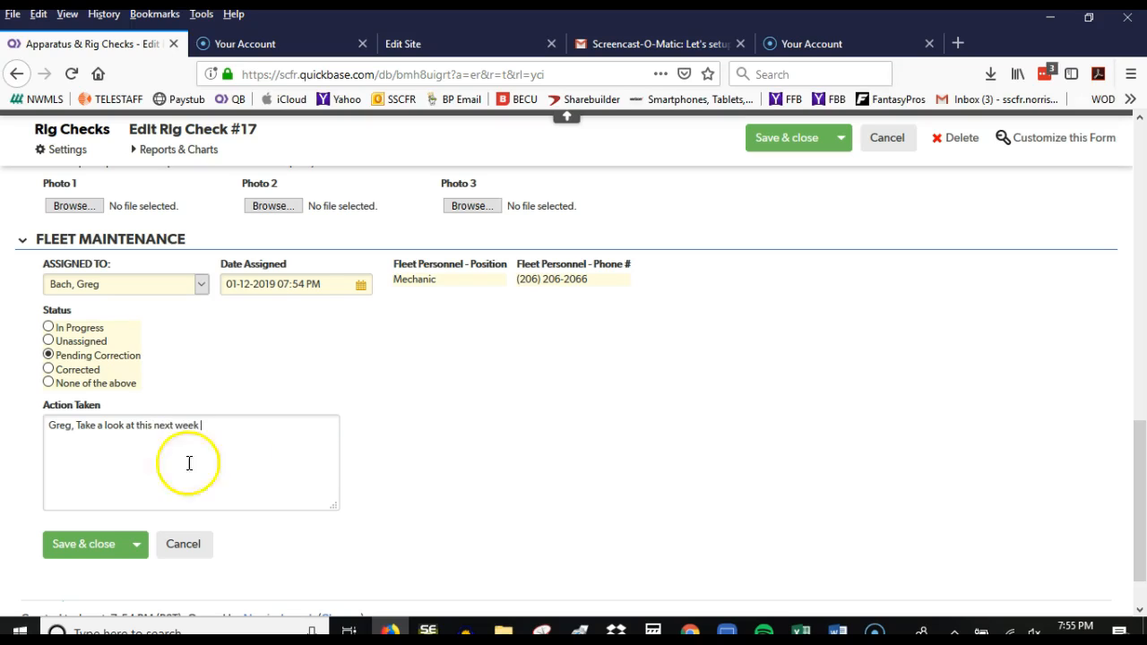
left_click(227, 431)
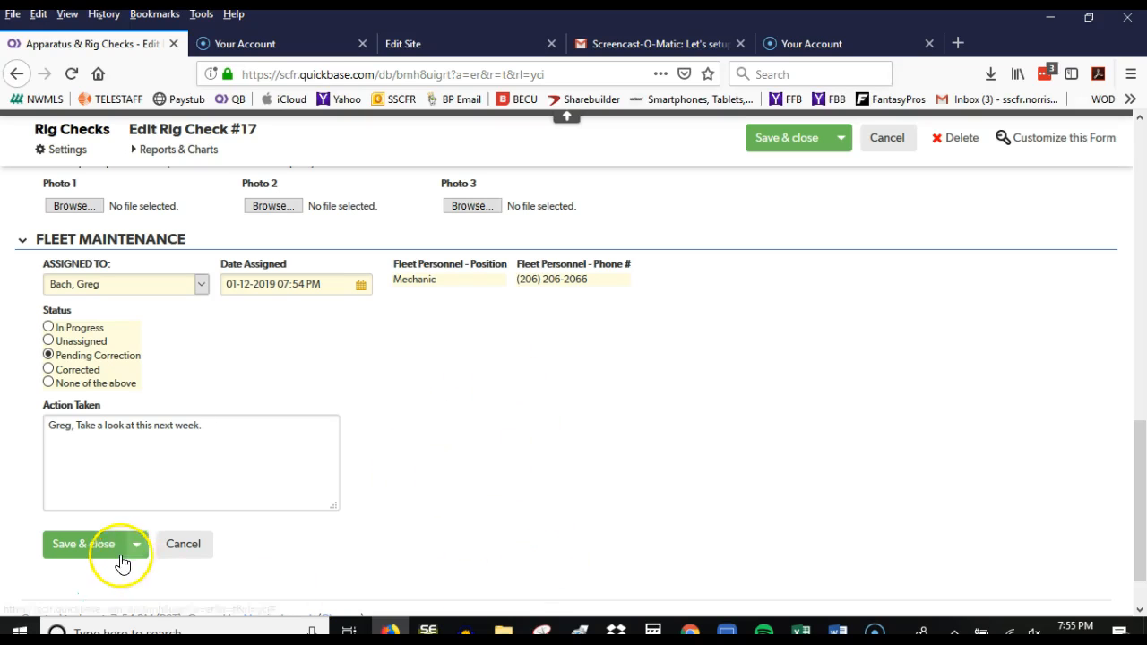
left_click(87, 548)
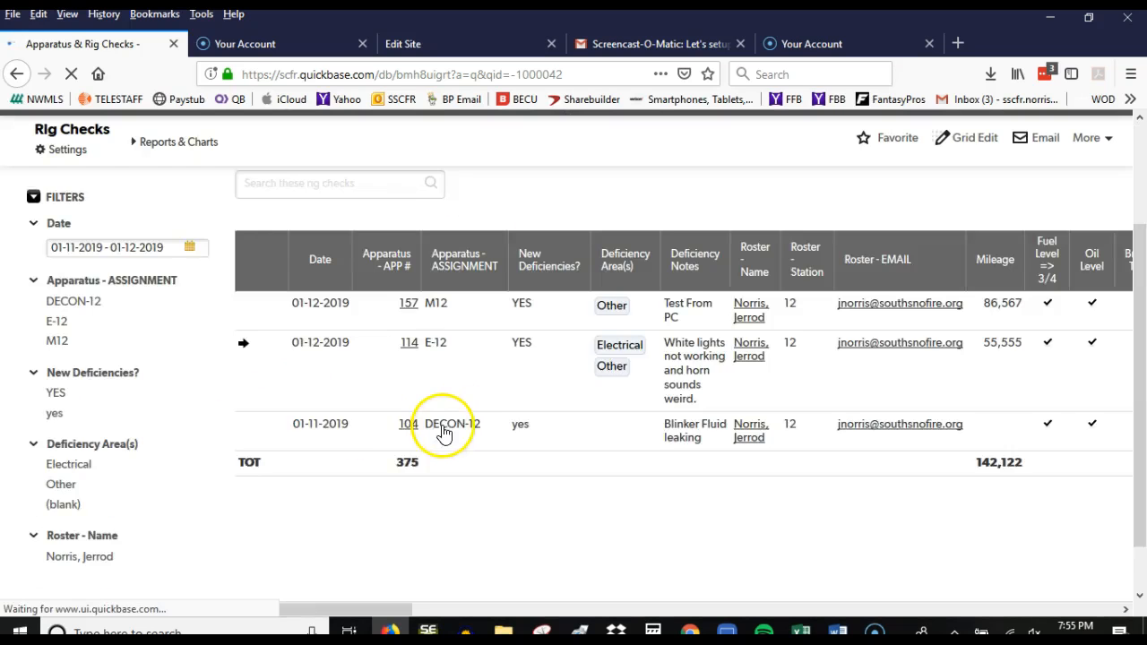
scroll(685, 429, "up", 2)
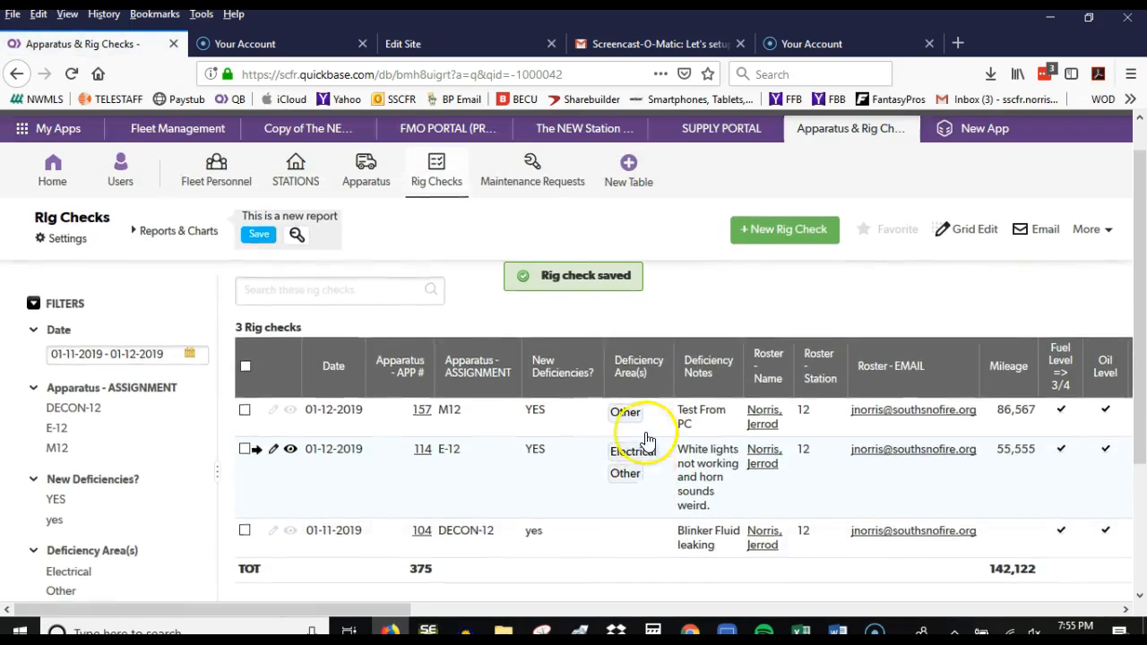
Return to the app's dashboard, look over the Workload Snapshot, and open the assigned mechanic's Fleet Personnel record.
left_click(60, 206)
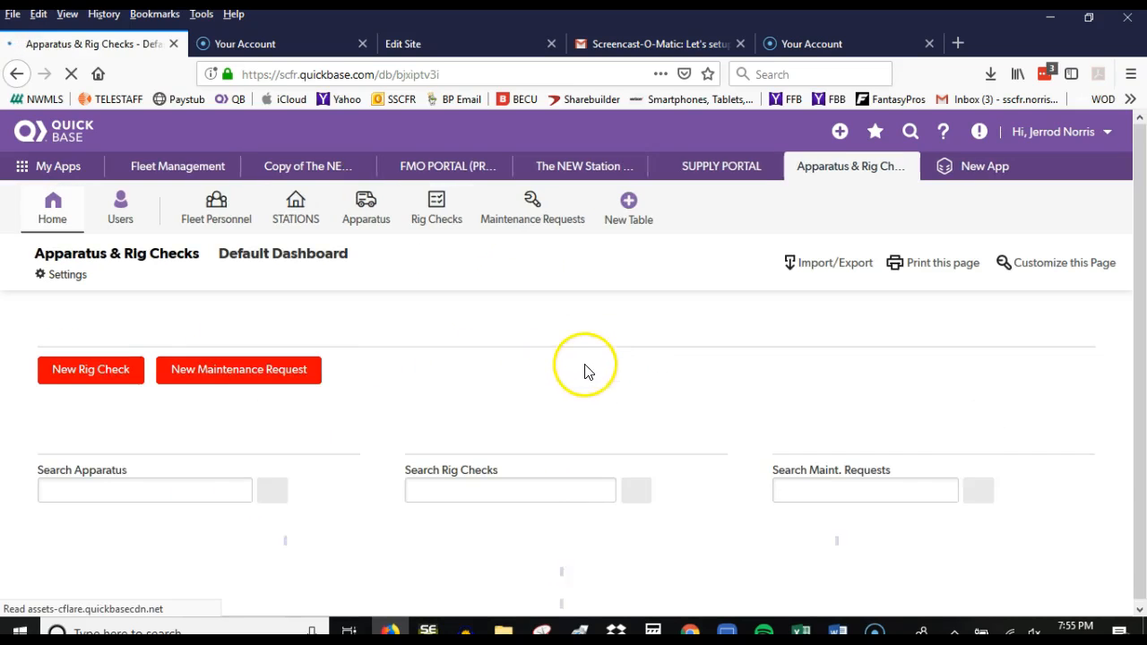
scroll(1116, 345, "down", 2)
scroll(1115, 345, "down", 2)
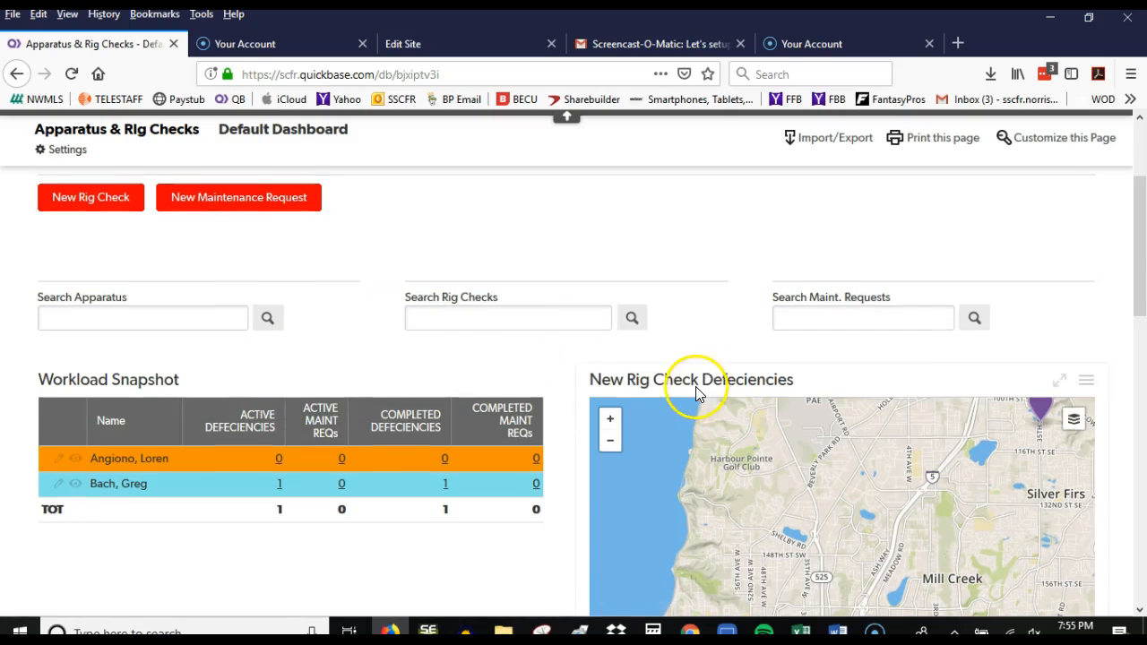
scroll(695, 385, "up", 3)
scroll(302, 403, "down", 3)
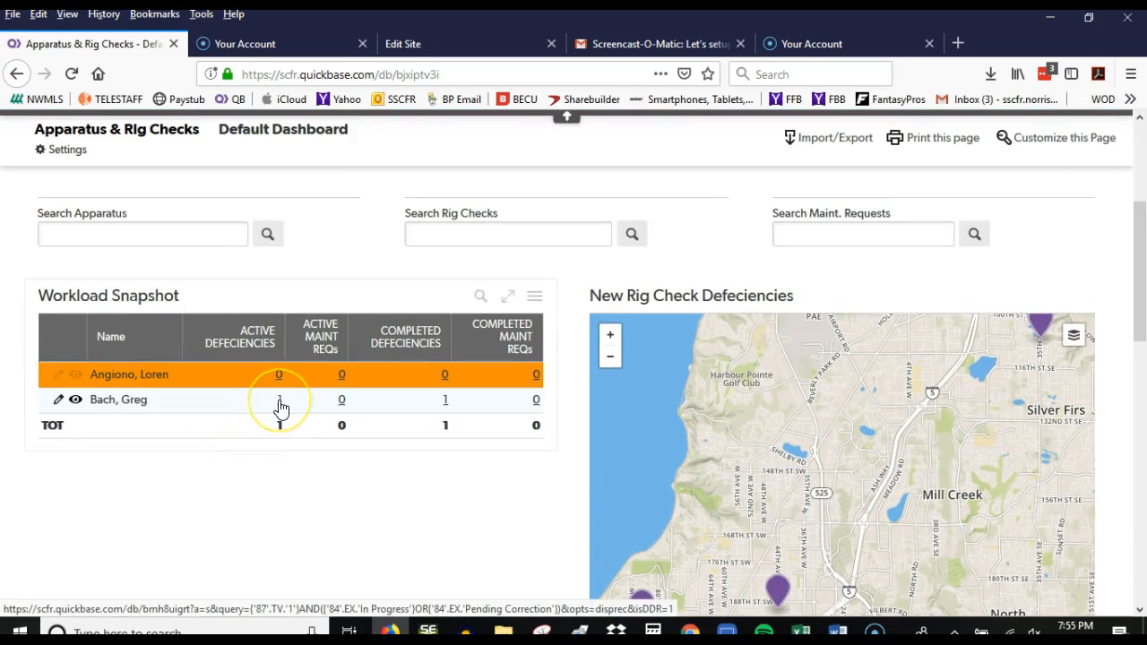
left_click(283, 481)
left_click(283, 408)
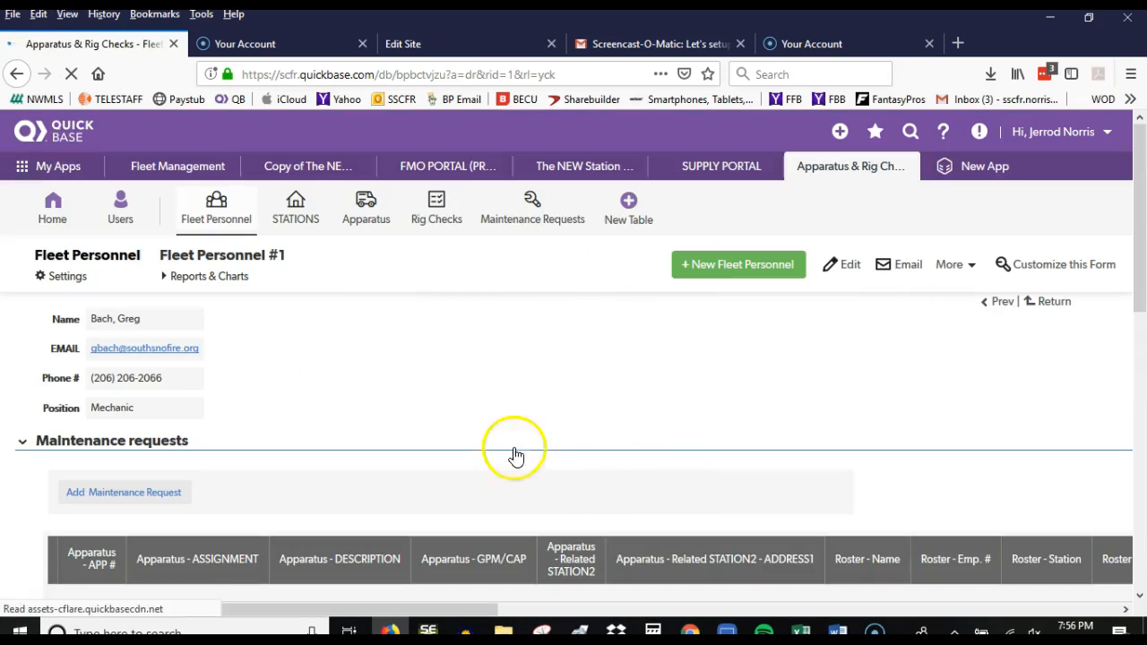
Examine the mechanic's Fleet Personnel record, including contact details, maintenance requests, assigned rig checks and deficiency totals.
scroll(426, 345, "down", 2)
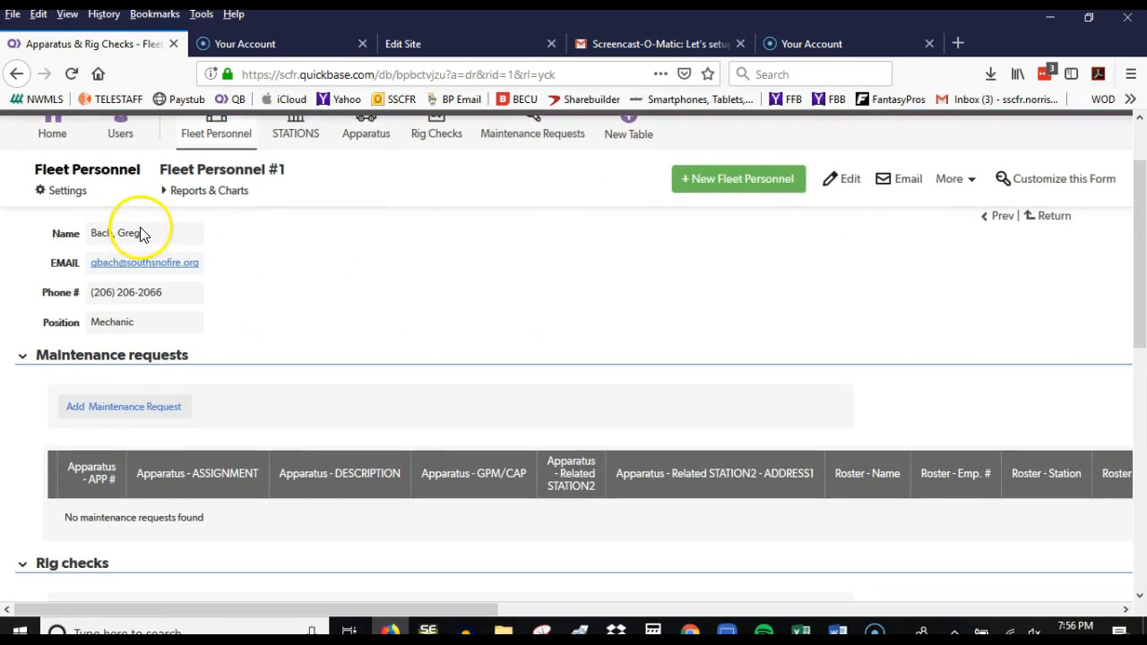
scroll(422, 294, "down", 2)
scroll(502, 240, "up", 1)
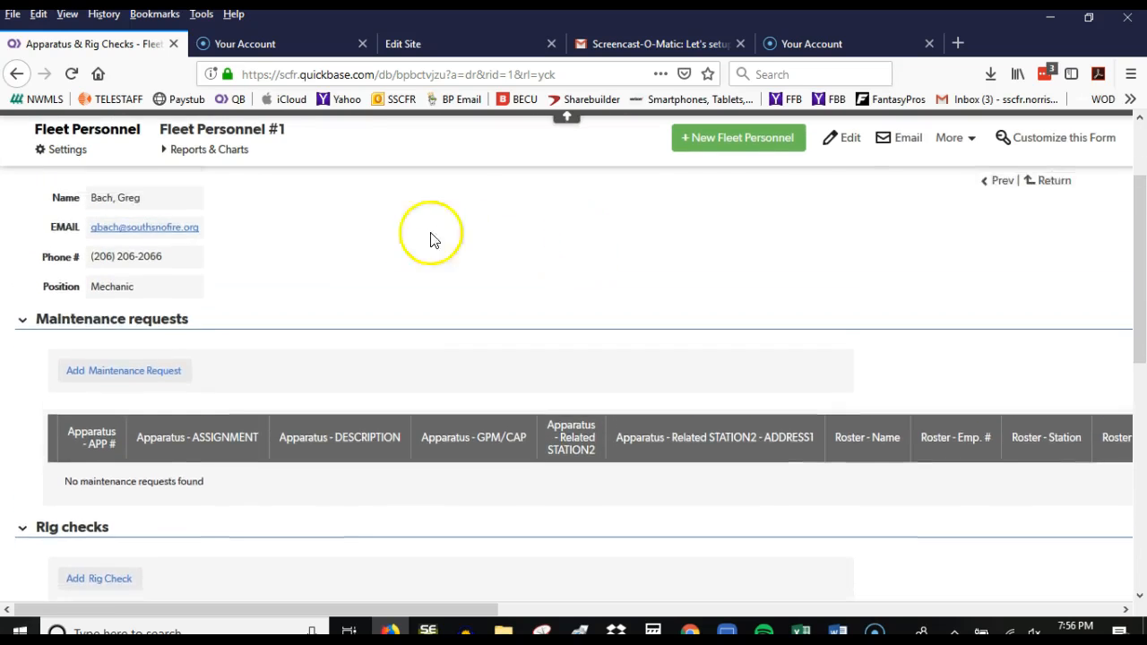
scroll(431, 240, "up", 1)
scroll(275, 278, "up", 2)
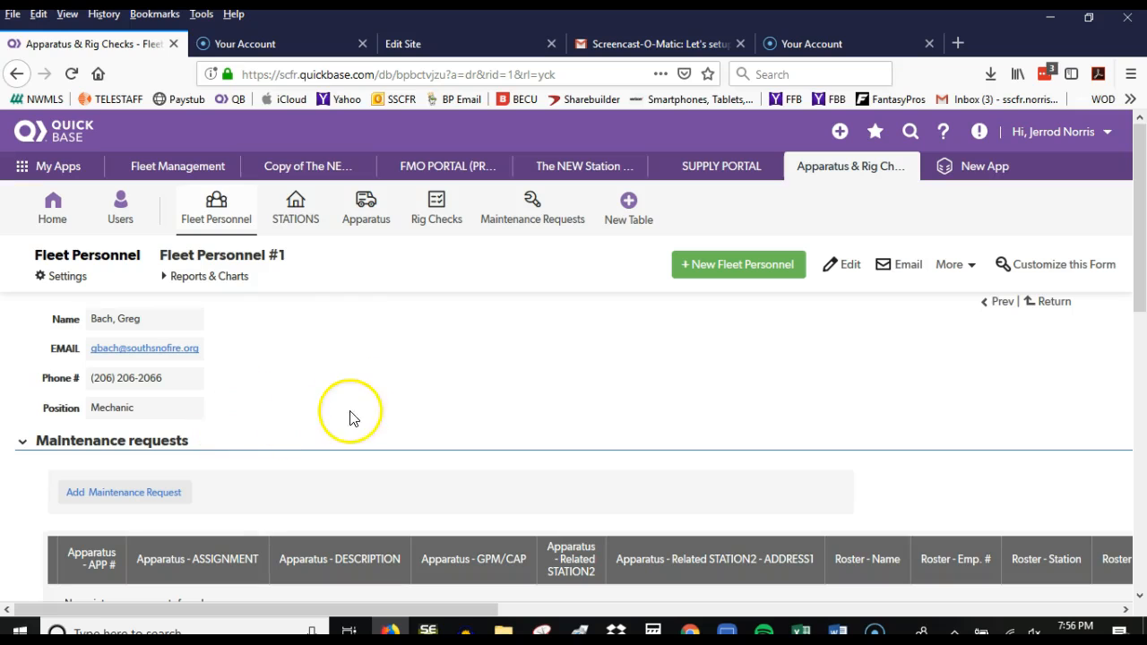
scroll(491, 380, "down", 3)
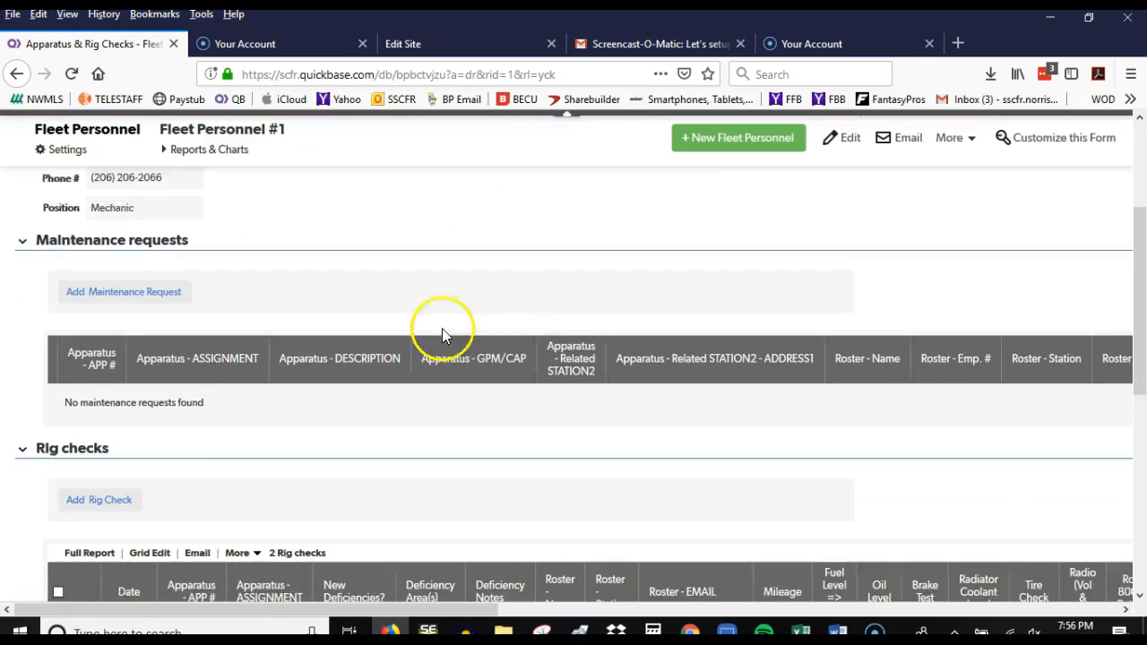
scroll(394, 448, "down", 1)
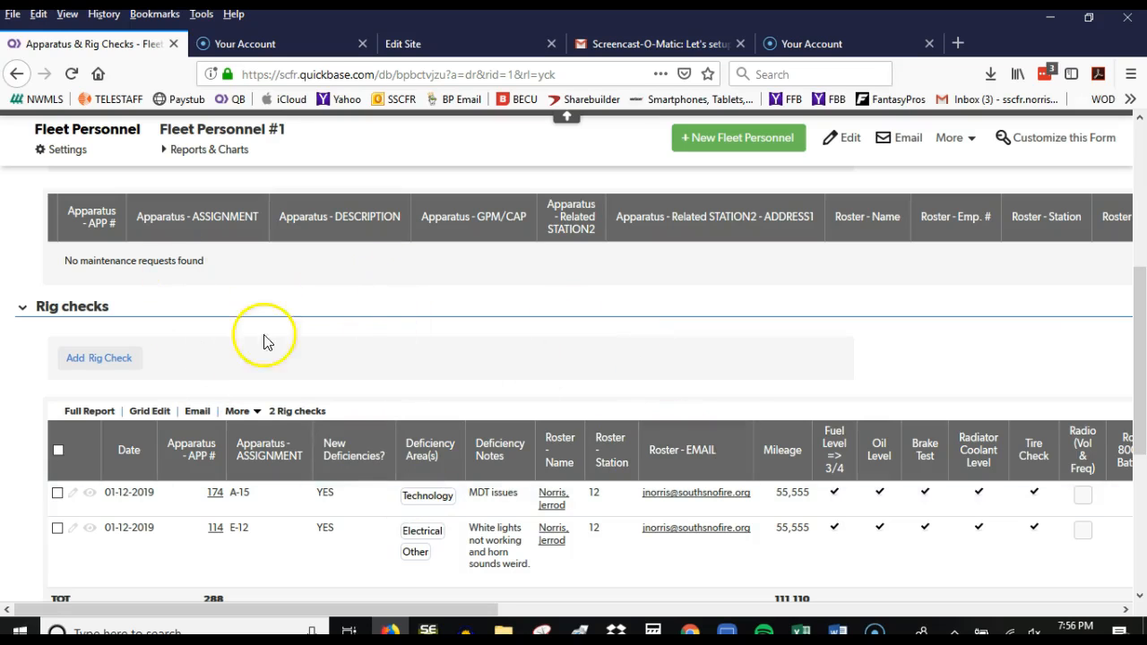
scroll(332, 225, "up", 2)
scroll(349, 296, "up", 2)
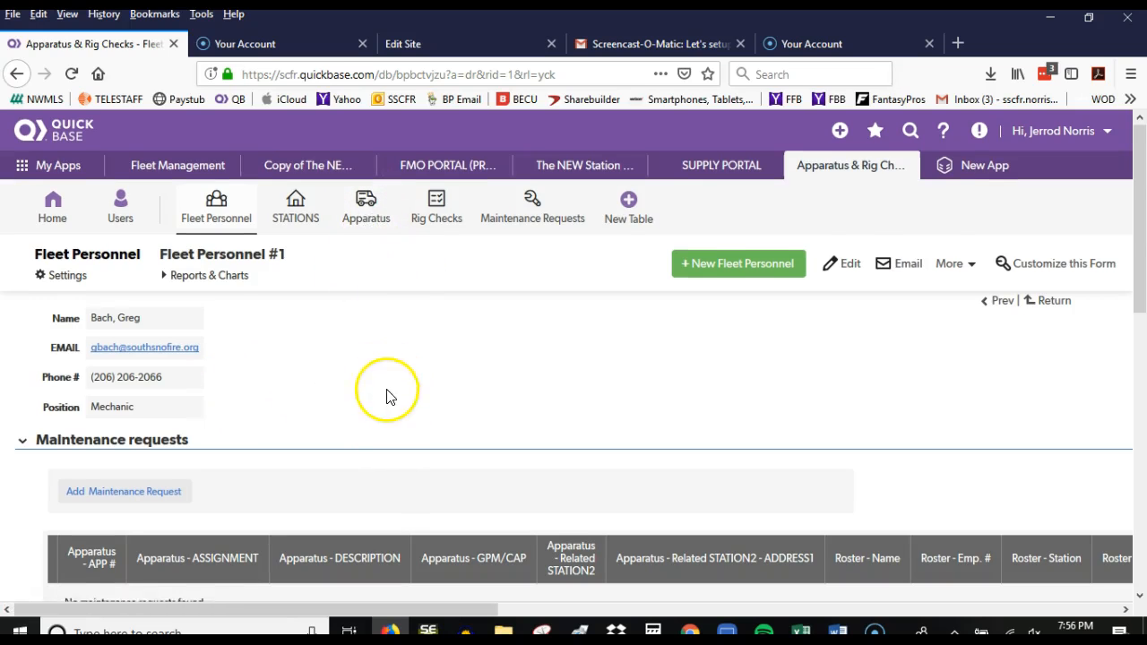
scroll(387, 396, "down", 6)
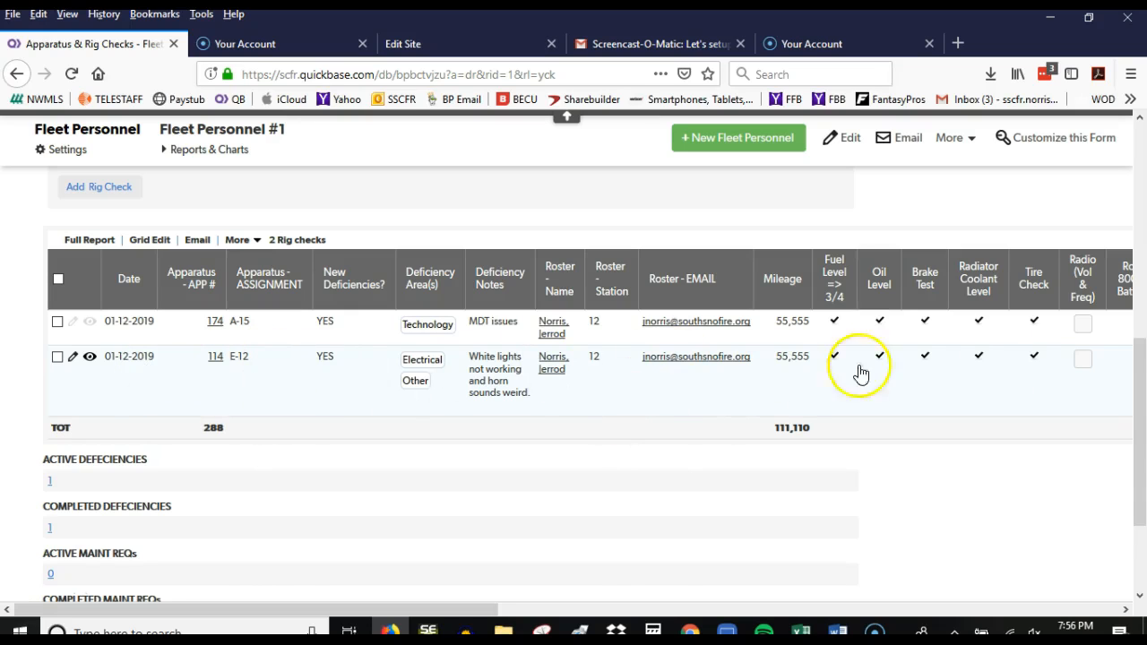
mouse_move(486, 609)
left_mouse_down()
mouse_move(1120, 609)
mouse_move(486, 610)
left_mouse_up()
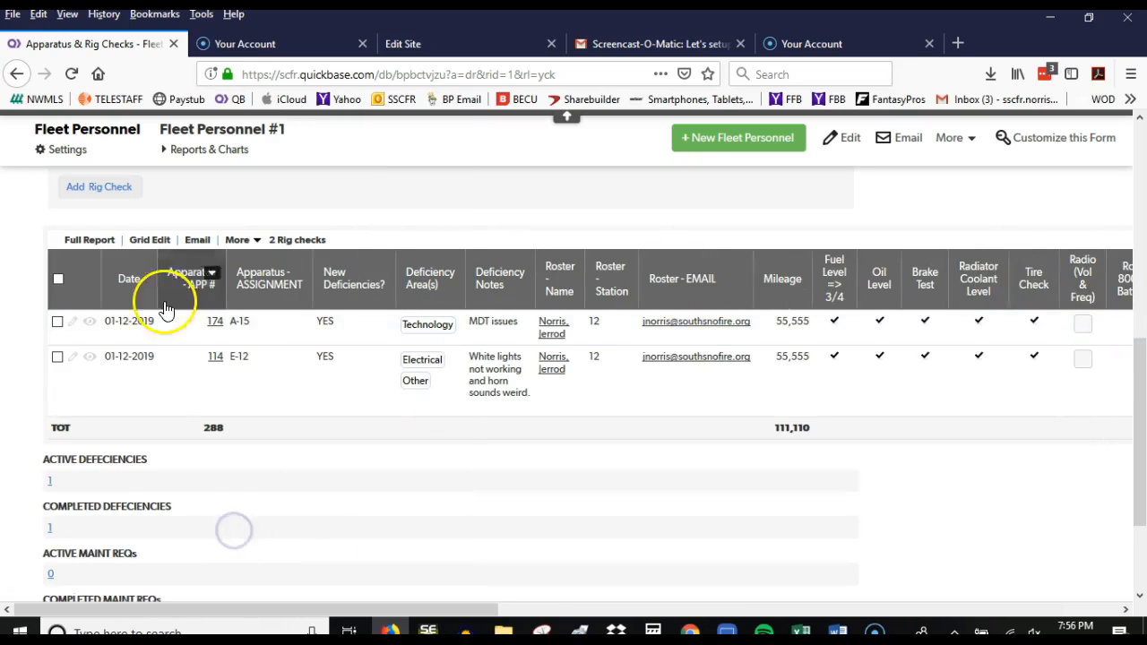
scroll(635, 249, "up", 3)
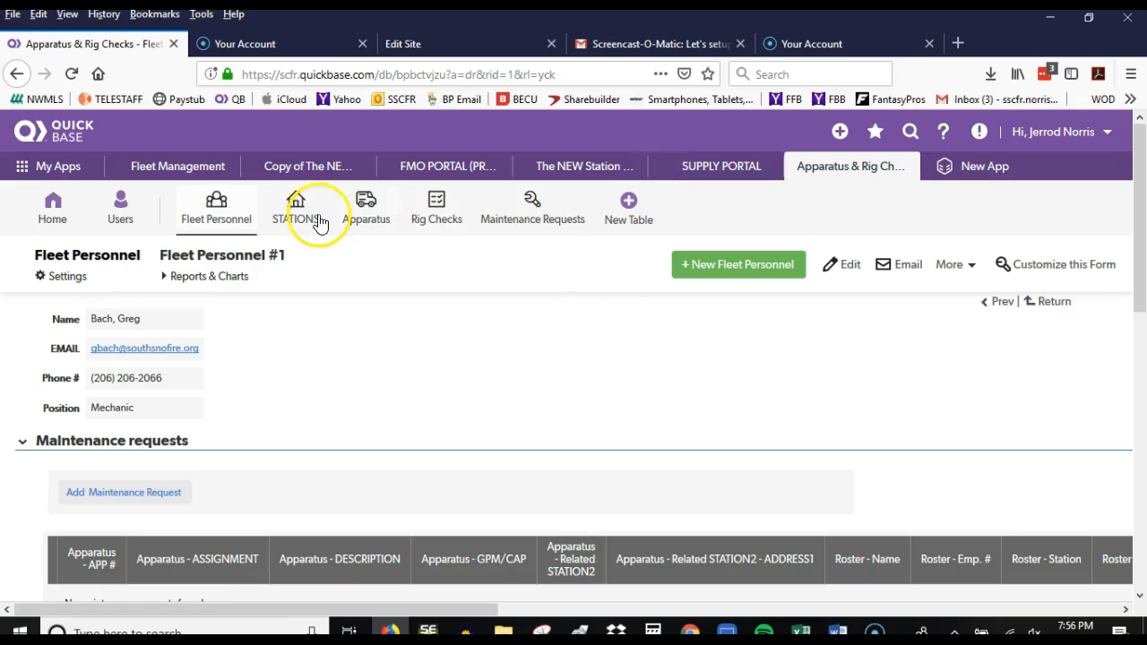
Search the Apparatus table for E-12 and open its apparatus record.
left_click(373, 213)
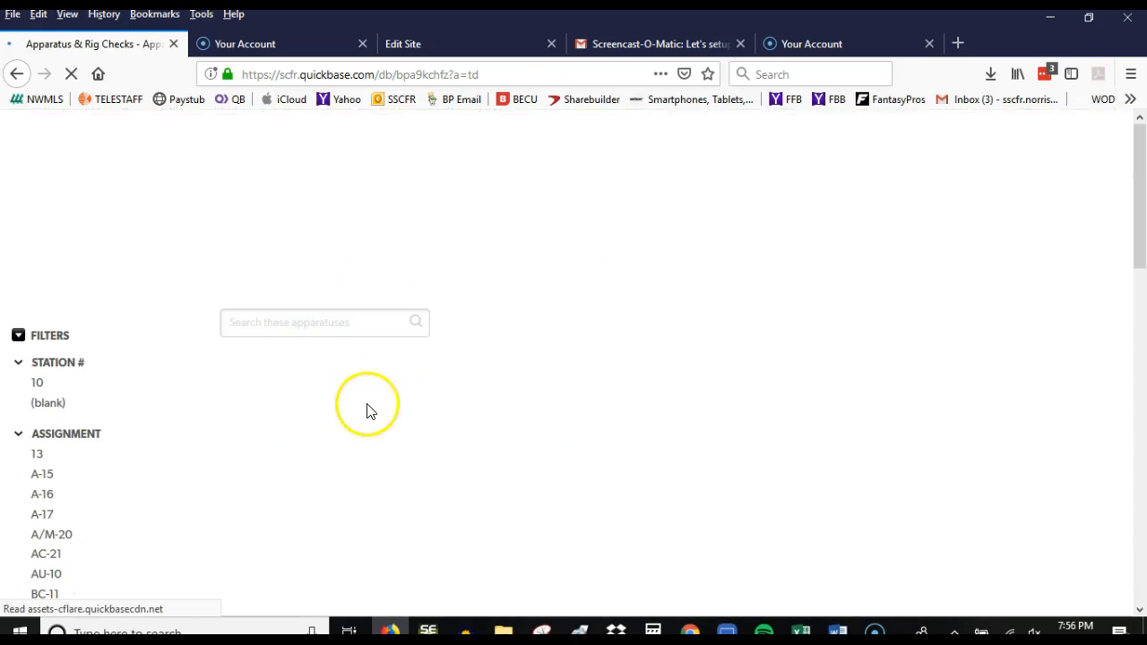
left_click(348, 314)
type("E-2")
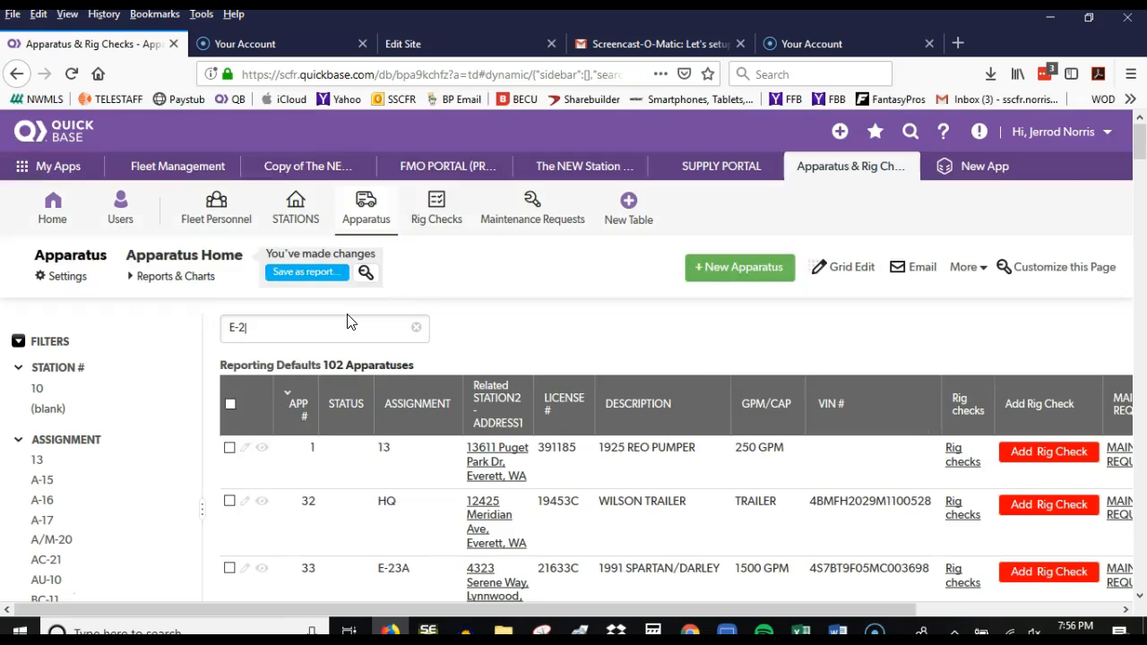
key("BackSpace")
type("12")
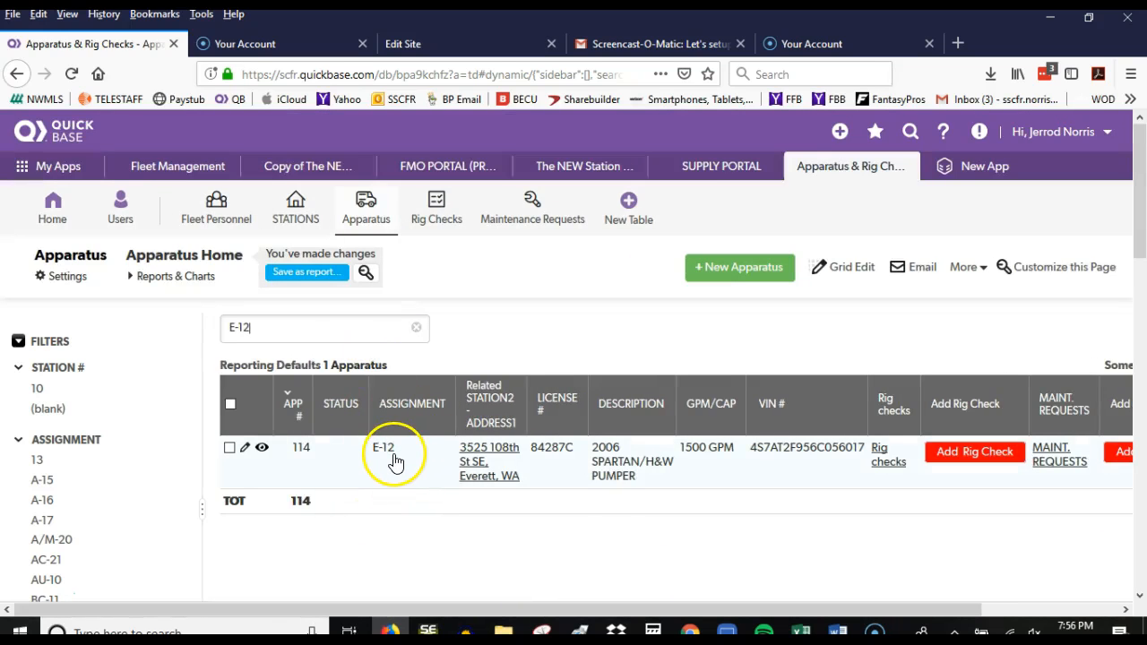
left_click(384, 464)
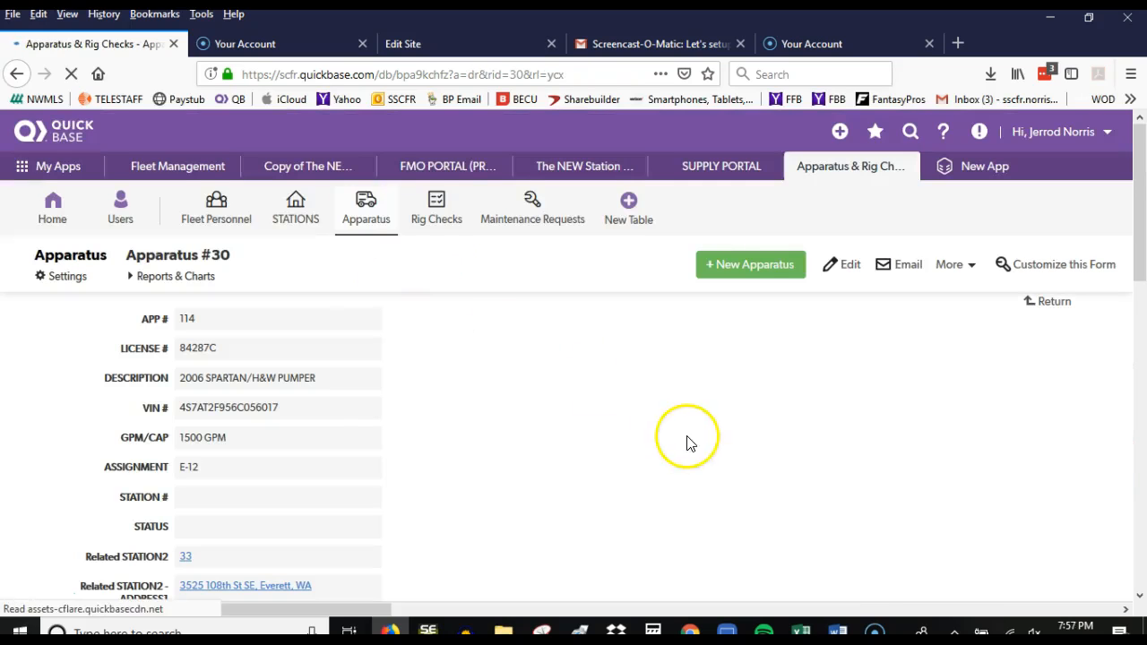
Look over the rig checks, tickets and maintenance requests sections of the E-12 record.
left_click_drag(1141, 247, 1141, 415)
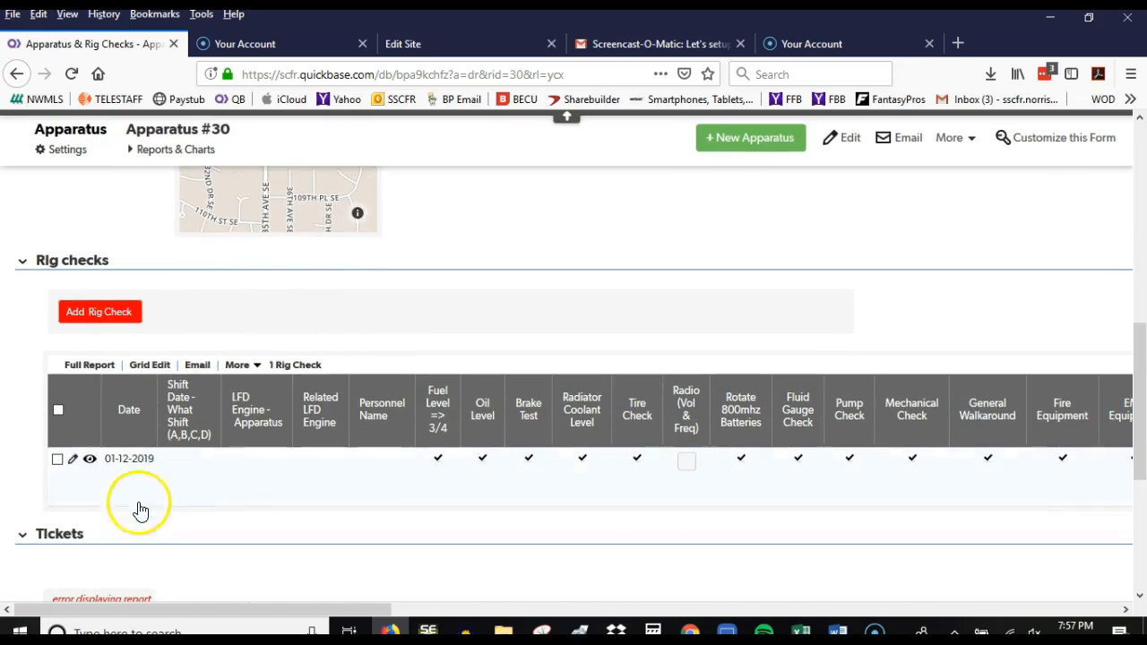
left_click_drag(1138, 367, 1140, 463)
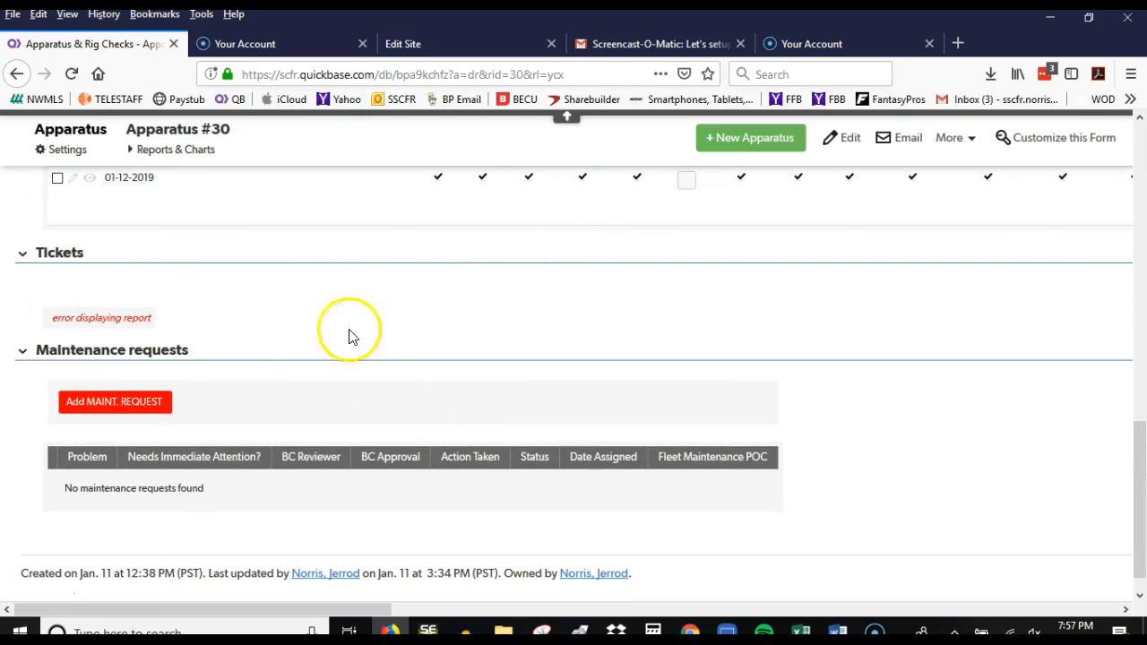
left_click_drag(1133, 433, 1135, 100)
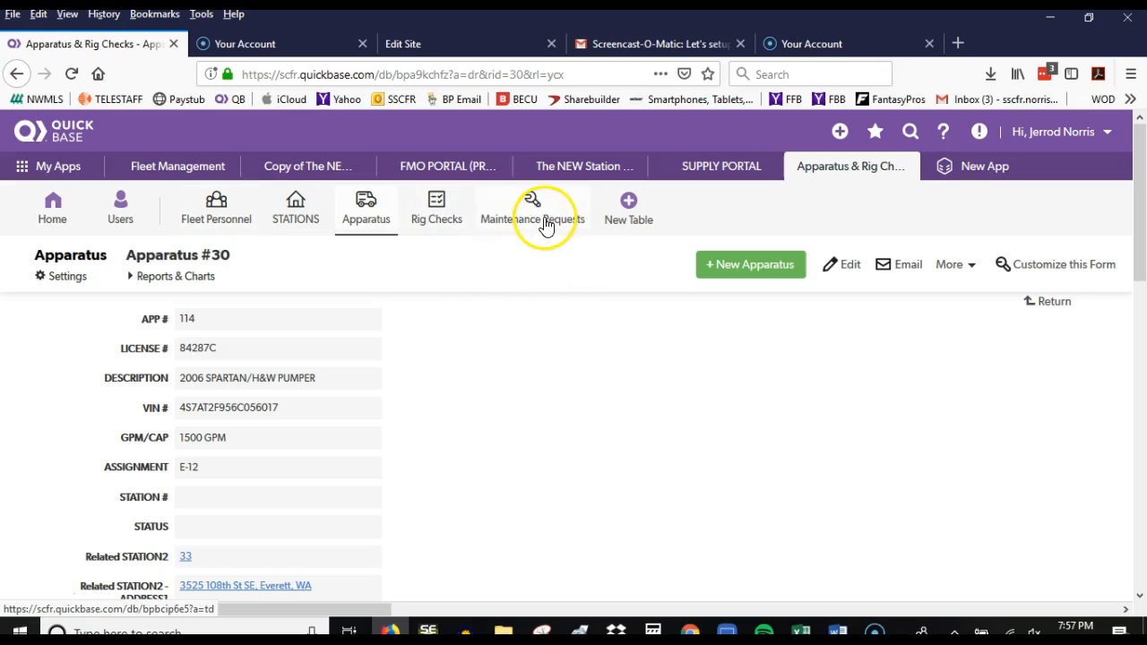
Start a new maintenance request from the Maintenance requests section of the E-12 record.
scroll(597, 409, "down", 10)
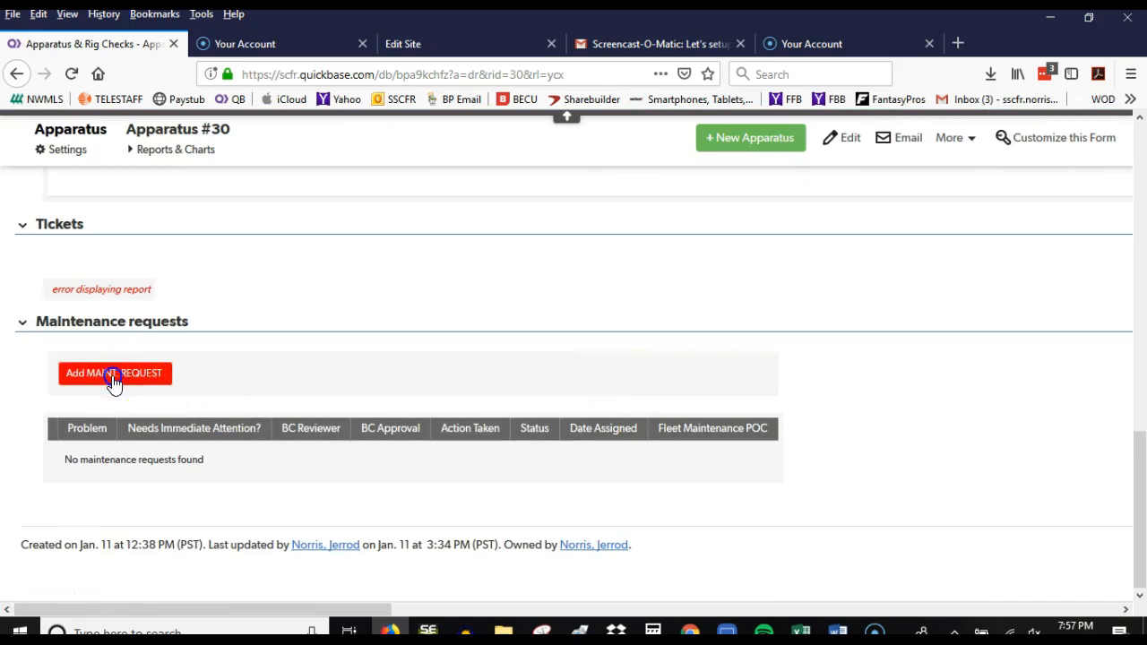
left_click(117, 378)
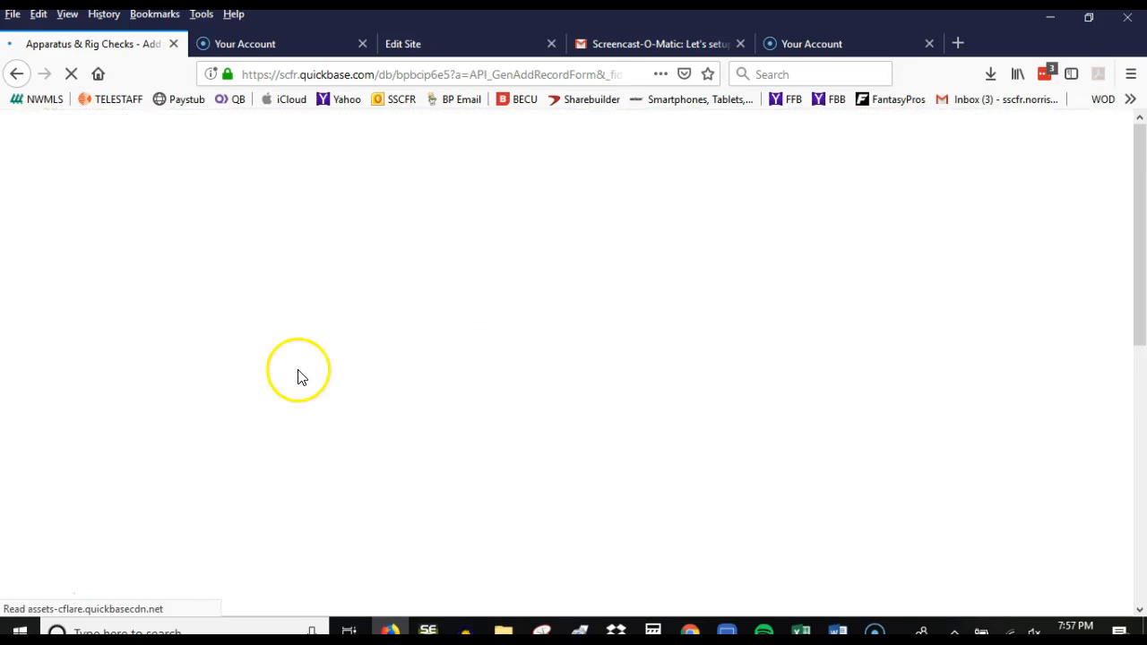
scroll(583, 410, "down", 2)
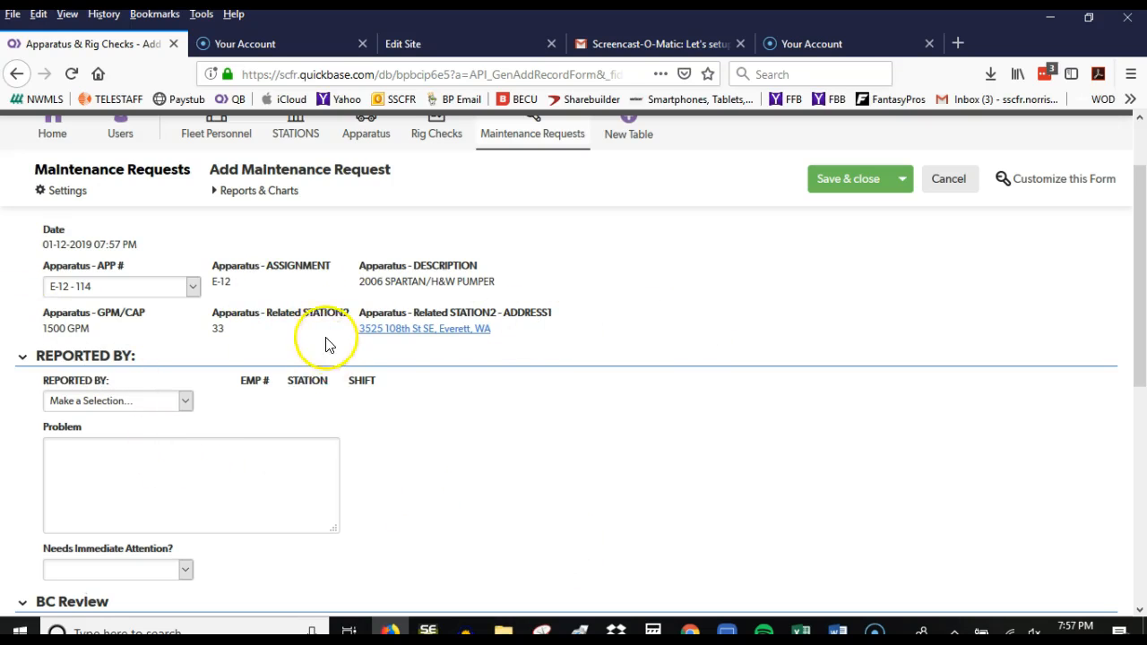
Fill in the report with the reporting employee, the problem "Noticed a weird noise underneath" and Needs Immediate Attention set to YES.
left_click(112, 398)
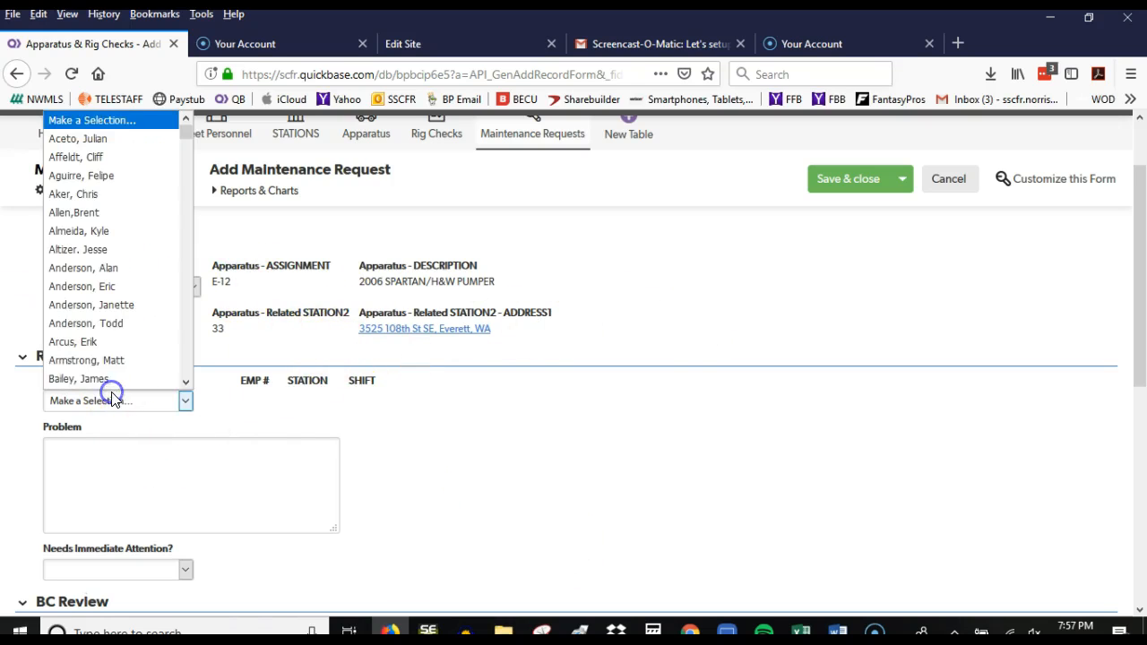
left_click_drag(112, 399, 113, 397)
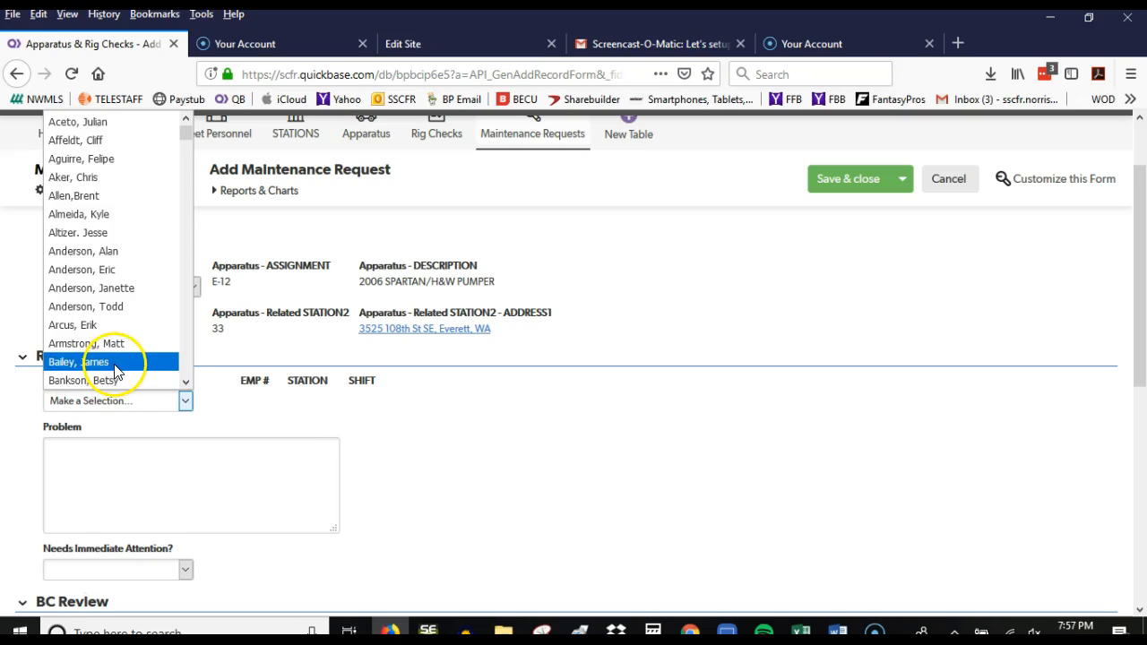
left_click(113, 362)
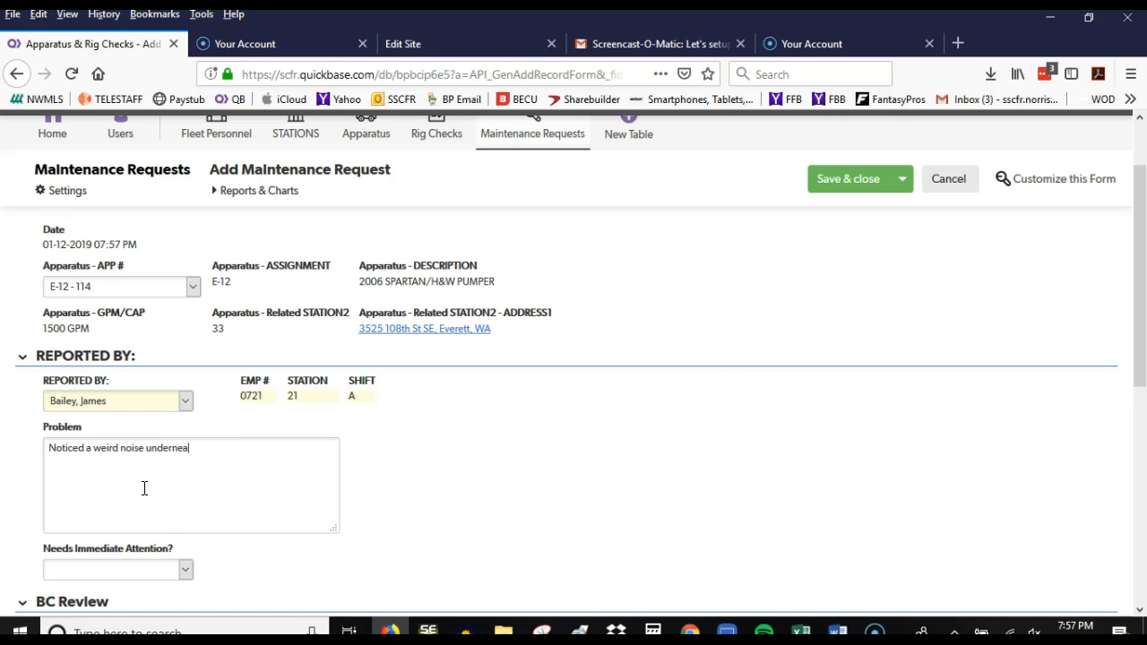
scroll(405, 475, "down", 3)
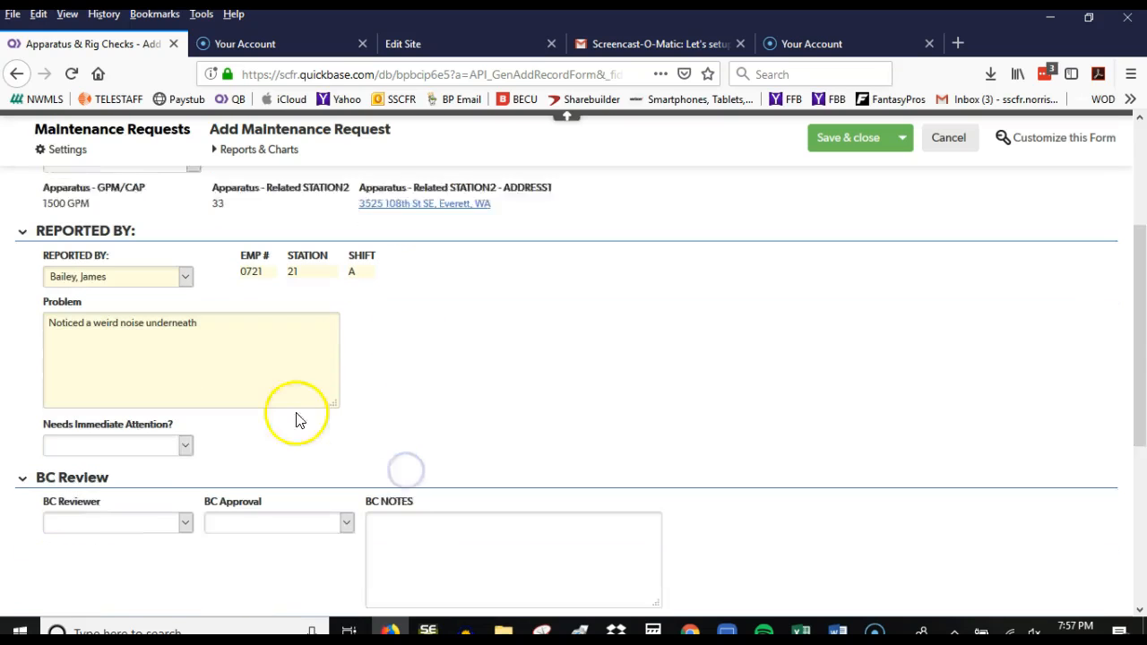
left_click(162, 398)
left_click(122, 438)
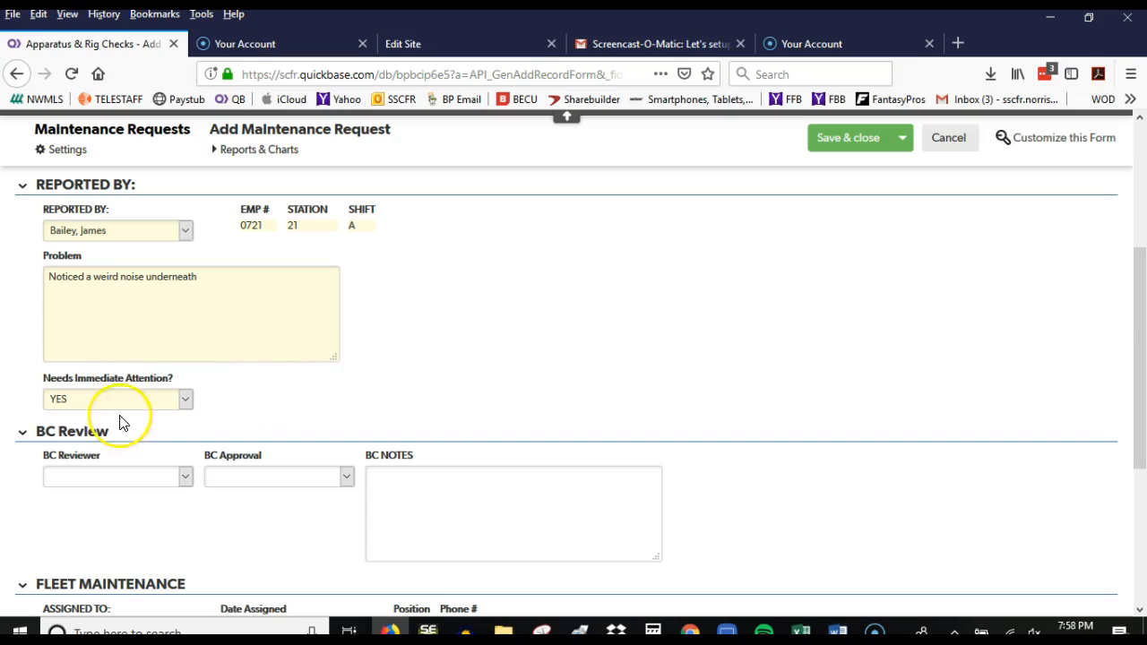
Complete the BC Review with the BC reviewer's name, BC Approval set to APPROVED and the note "Lets get on this ASAP".
scroll(490, 399, "down", 3)
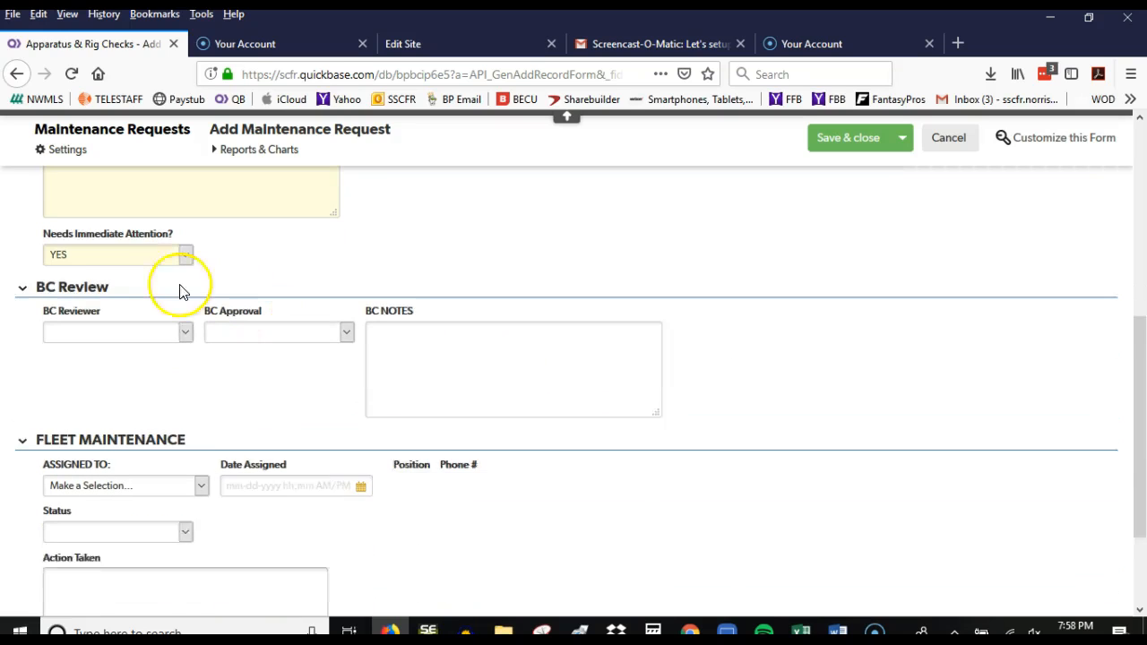
scroll(339, 304, "up", 1)
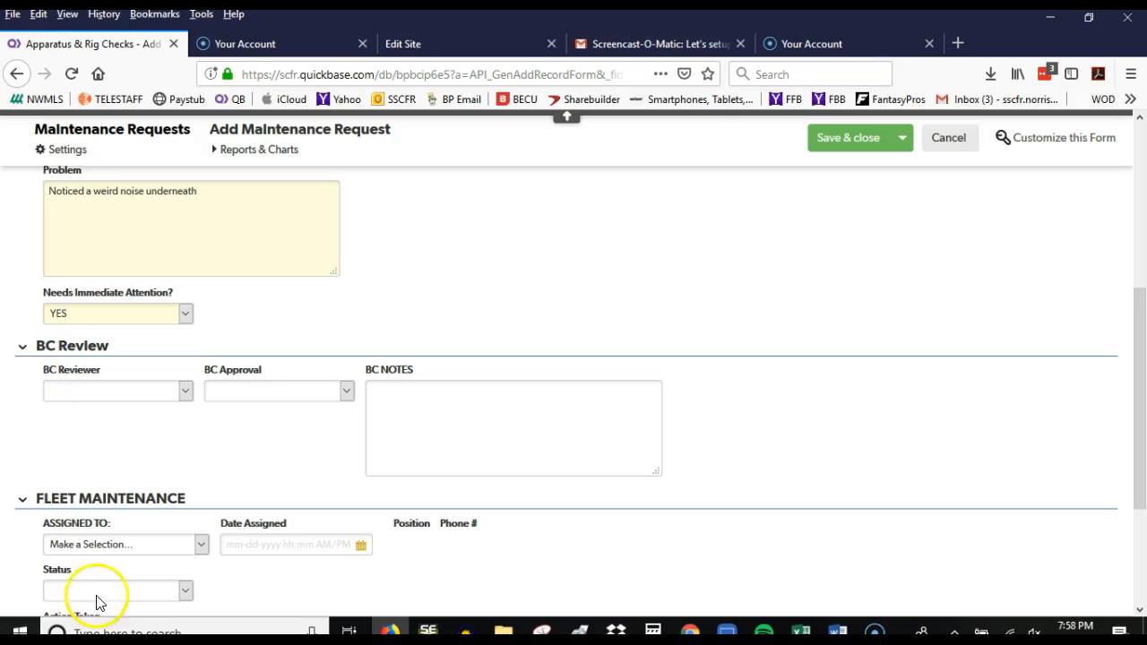
left_click(102, 392)
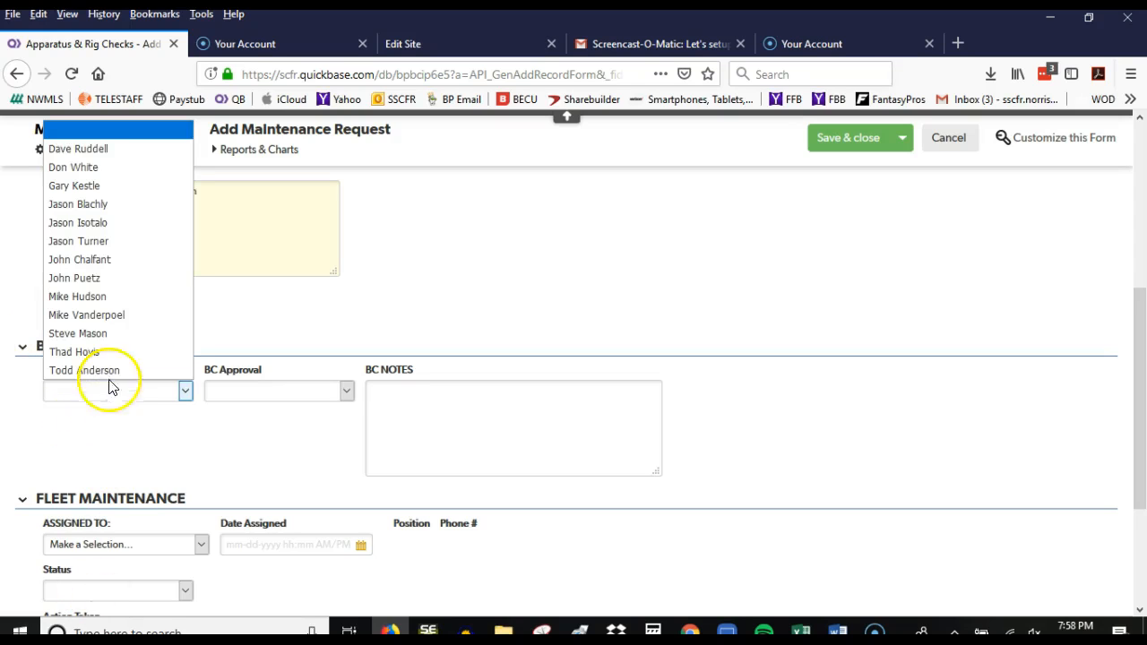
left_click(93, 283)
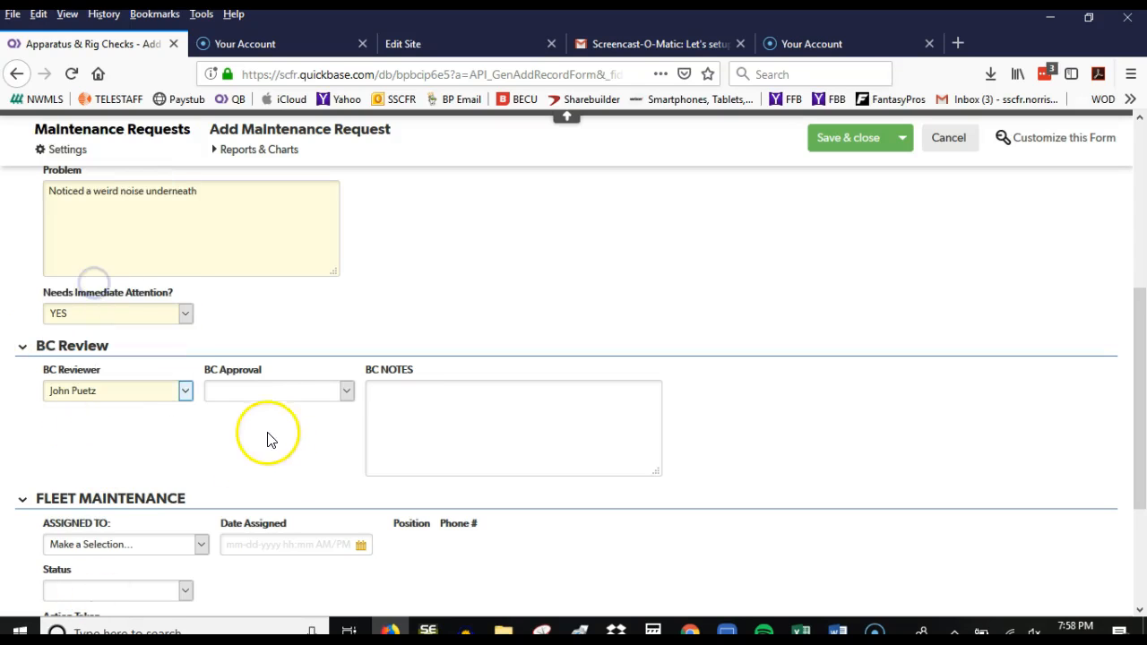
left_click(239, 391)
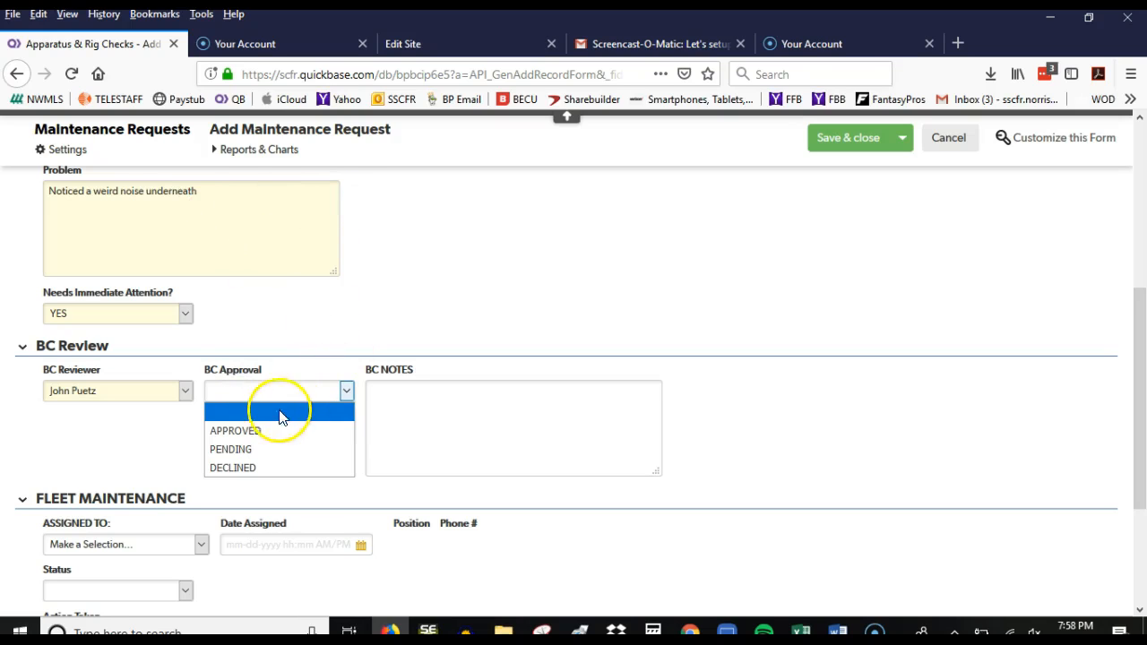
left_click(277, 410)
left_click(265, 391)
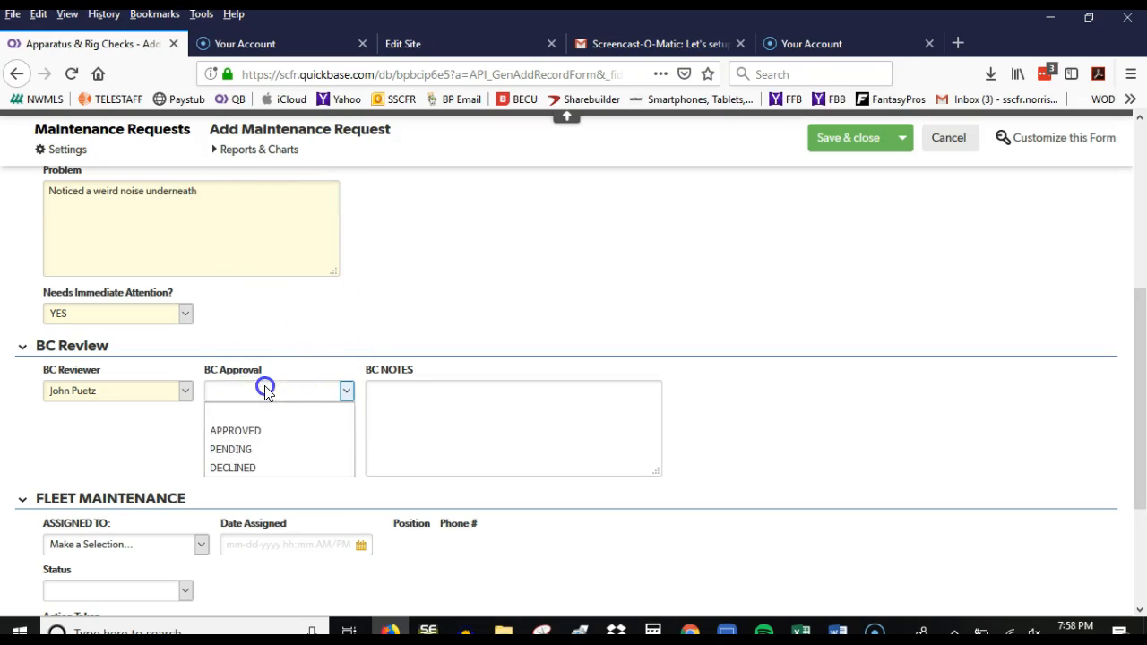
left_click(255, 431)
left_click(508, 411)
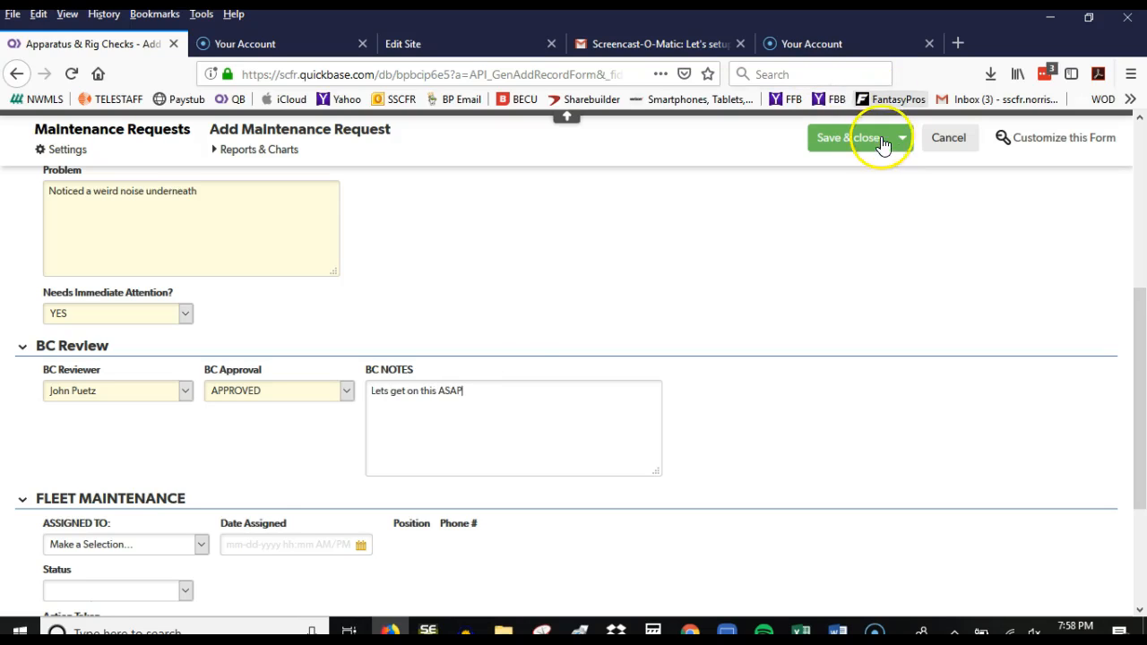
scroll(858, 348, "down", 2)
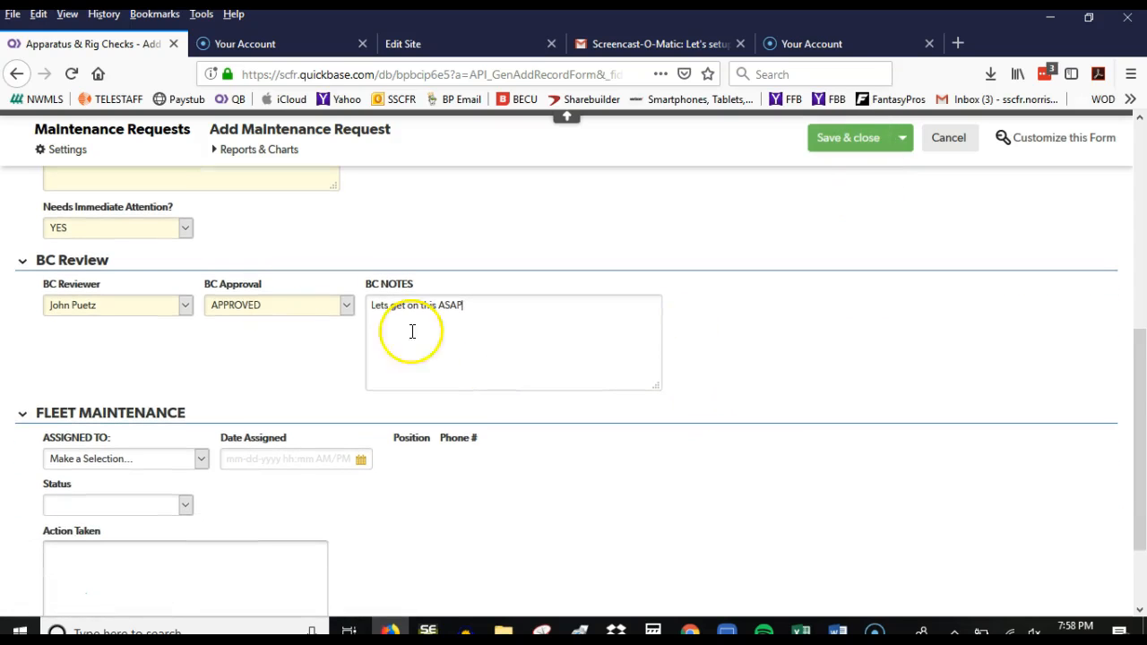
left_click(141, 458)
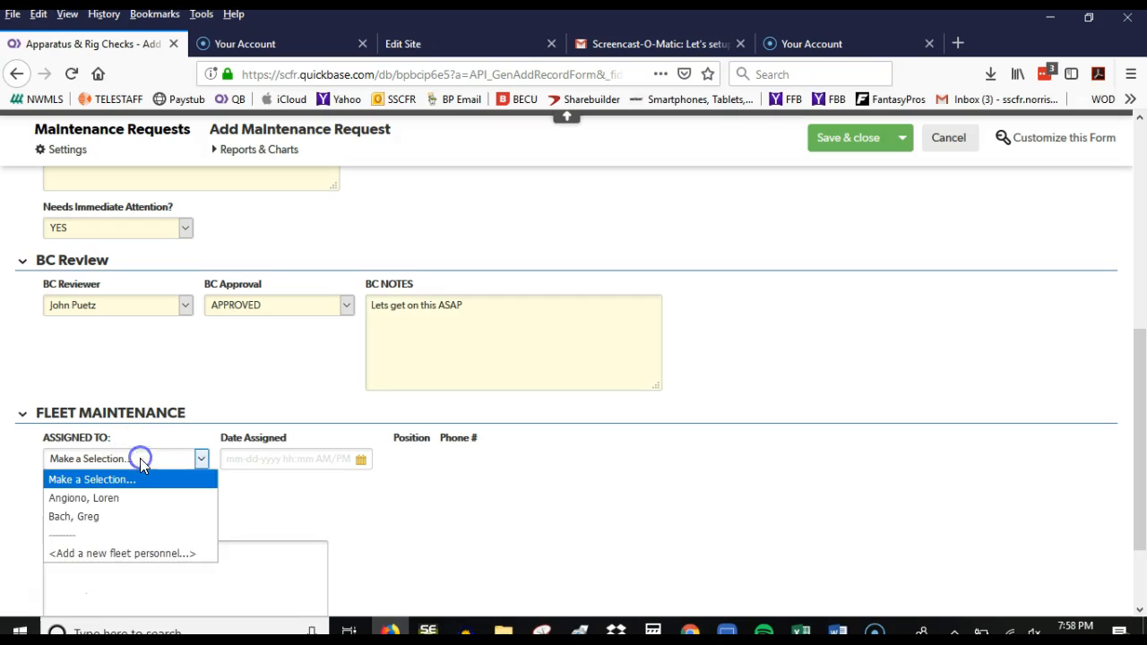
left_click(105, 517)
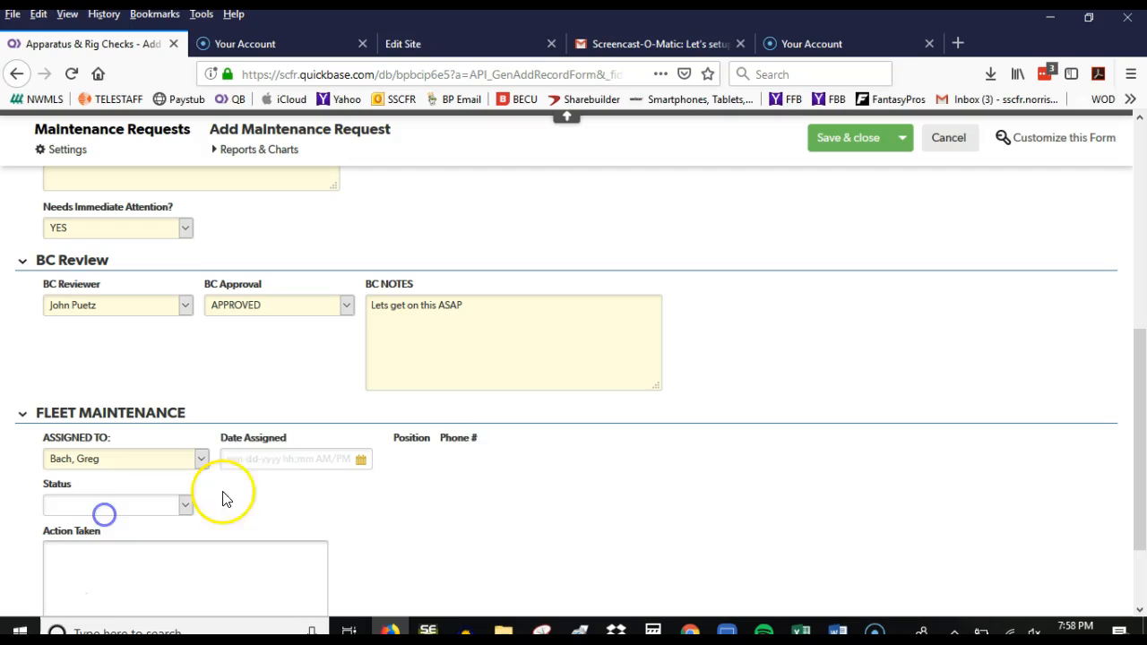
right_click(260, 442)
left_click(327, 431)
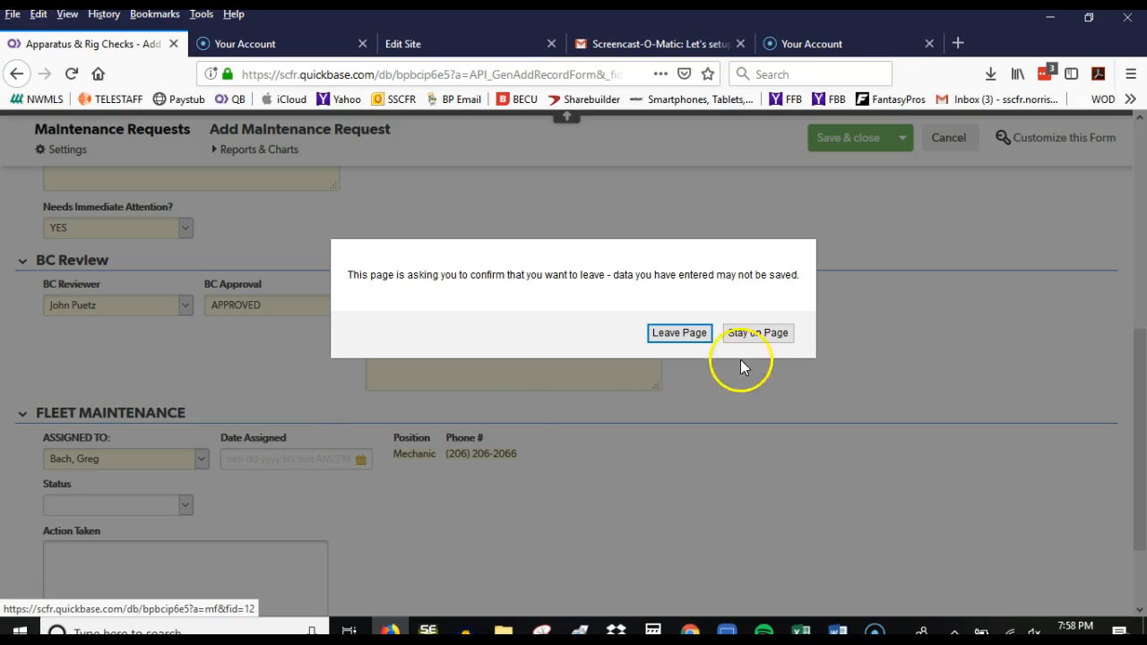
left_click(757, 334)
left_click(251, 457)
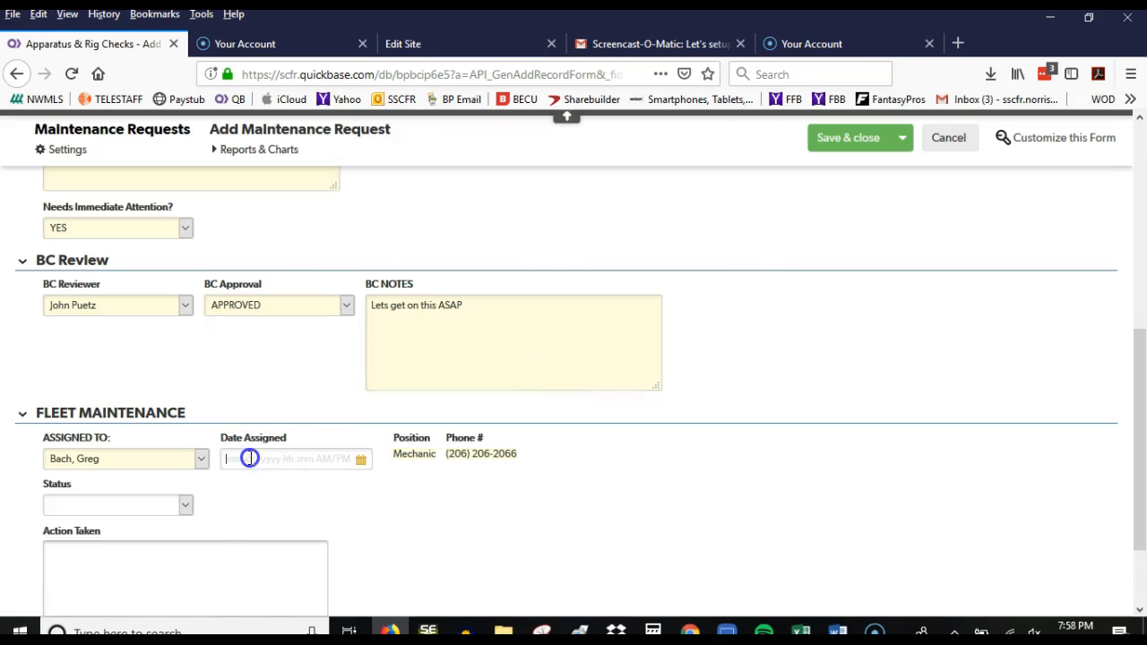
left_click(361, 460)
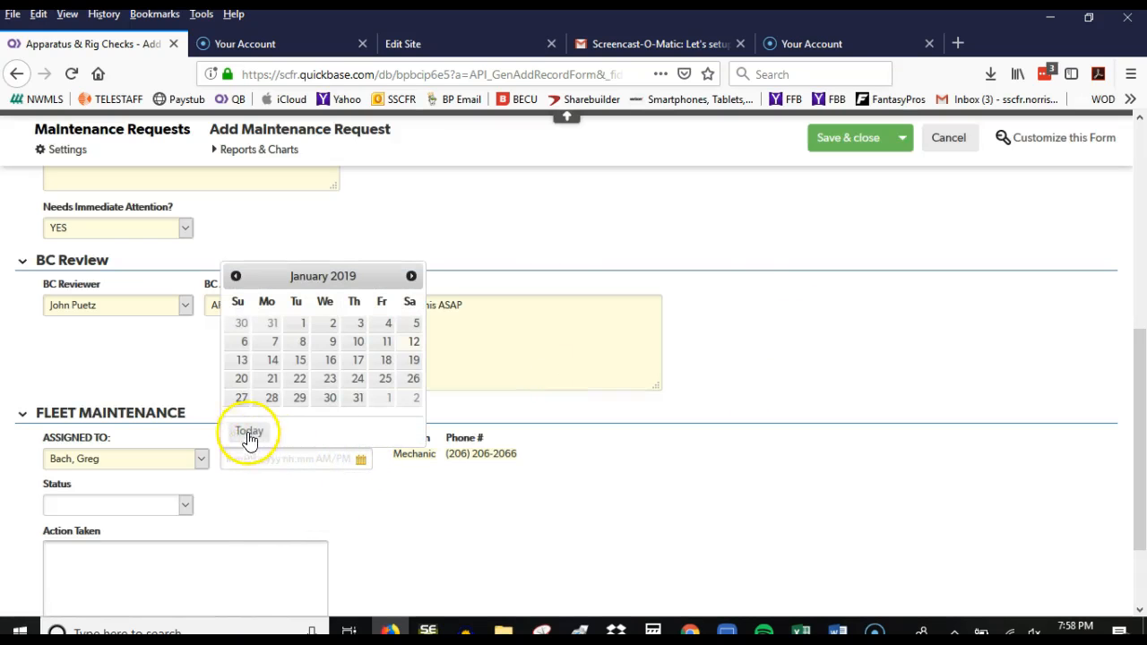
left_click(246, 430)
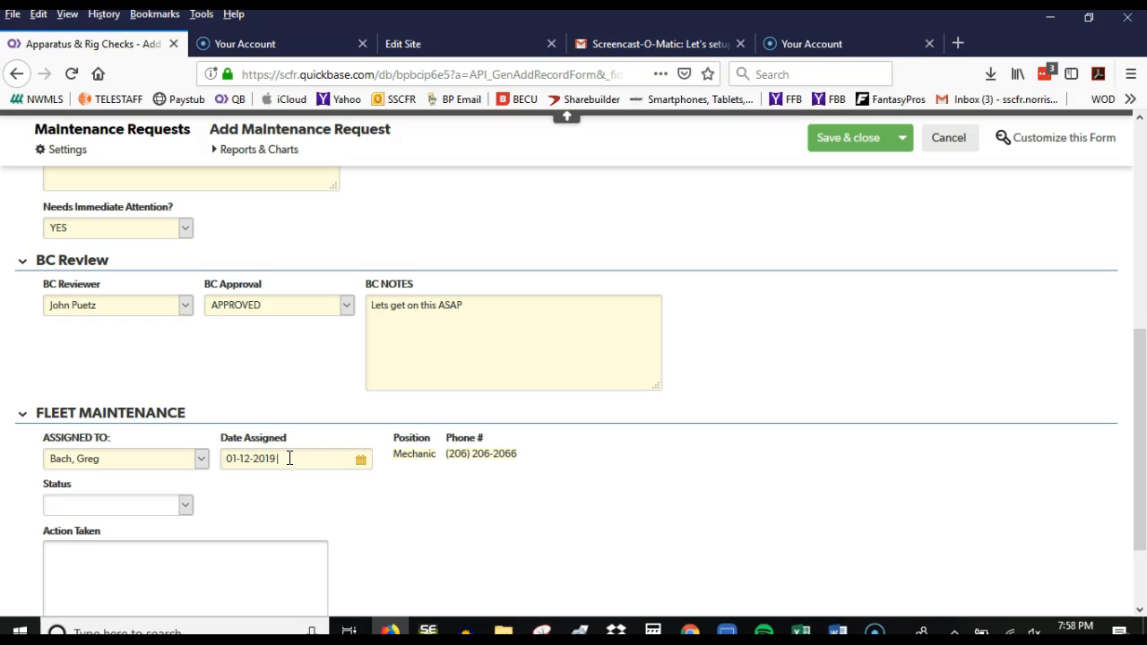
Set the fleet maintenance status to PENDING SHOP REVIEW and save the maintenance request.
left_click(168, 504)
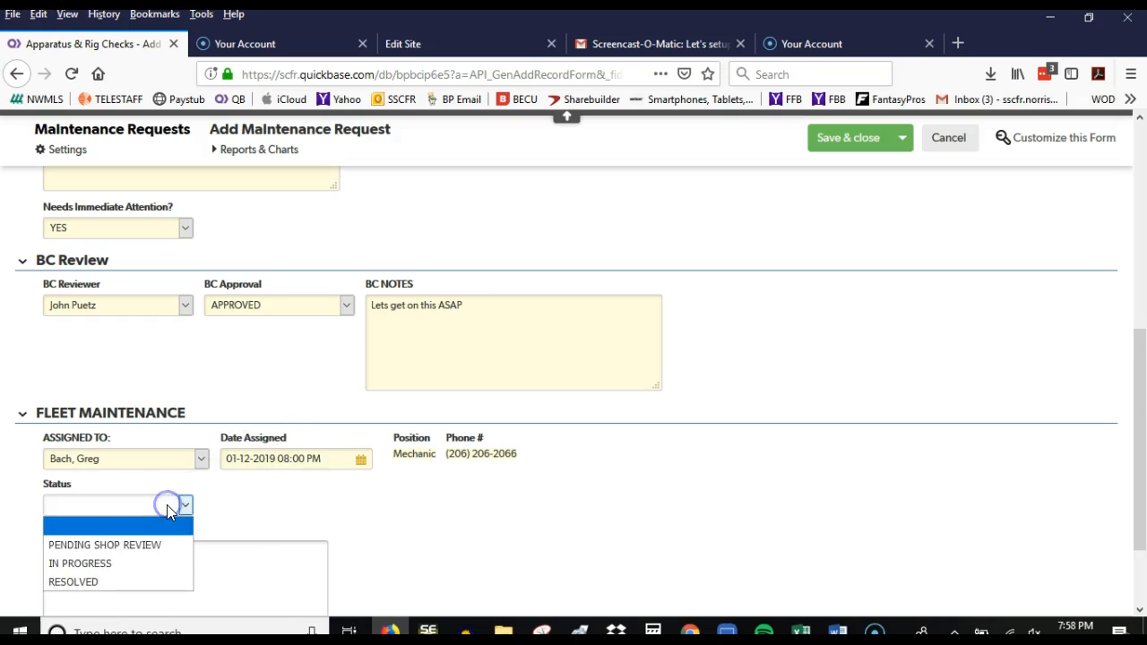
left_click(135, 544)
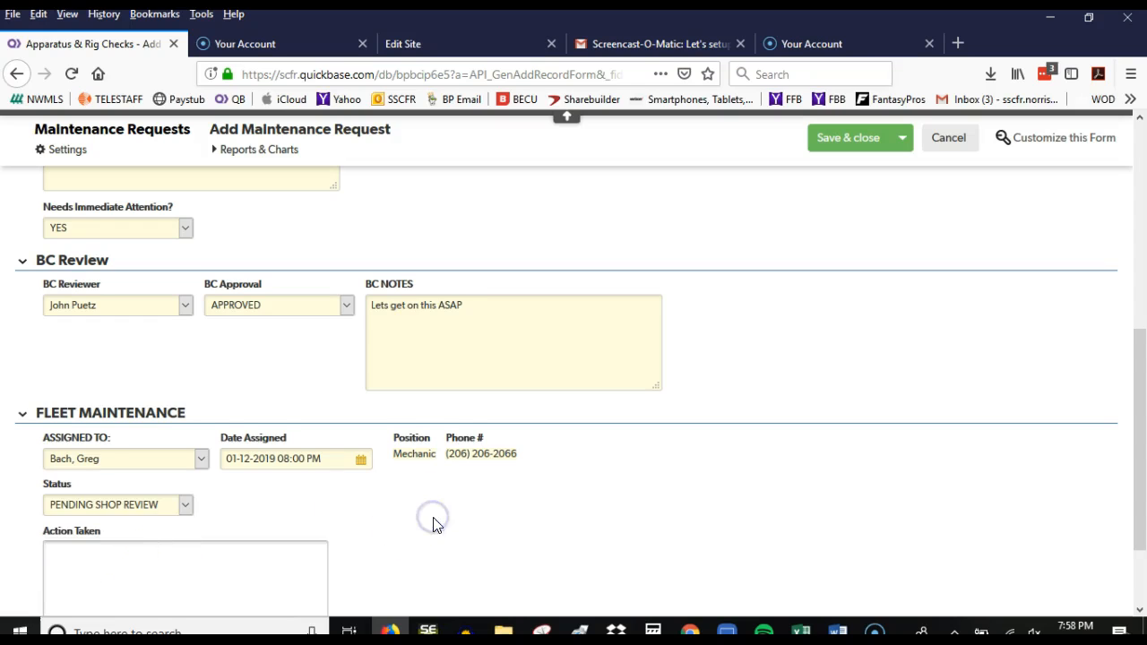
scroll(432, 524, "down", 2)
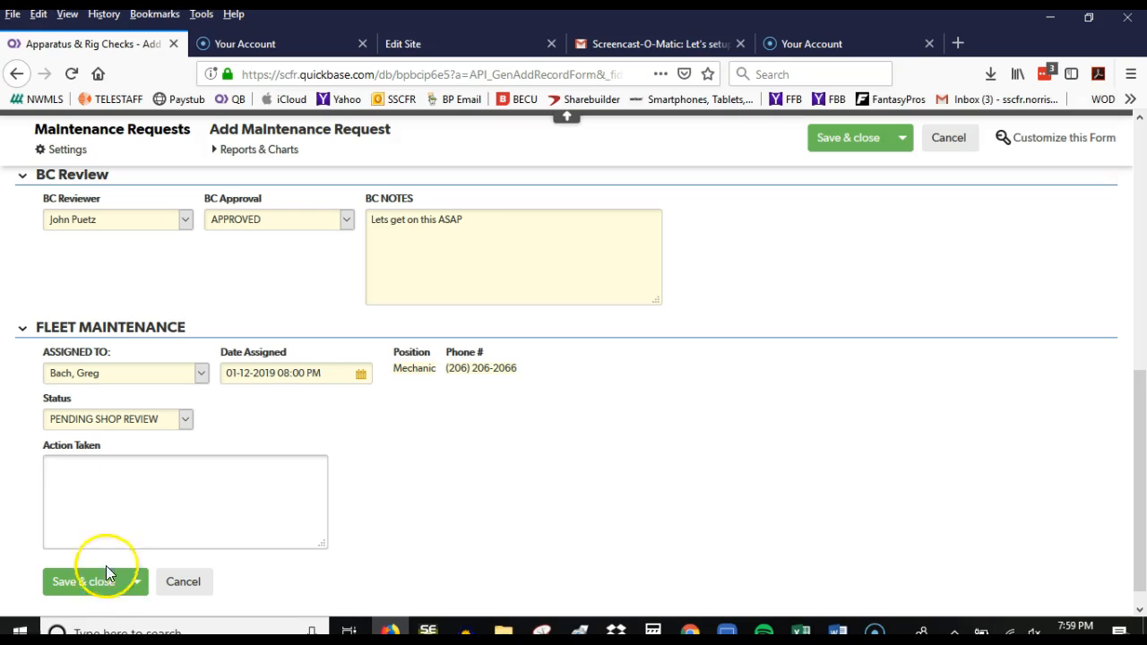
left_click(81, 582)
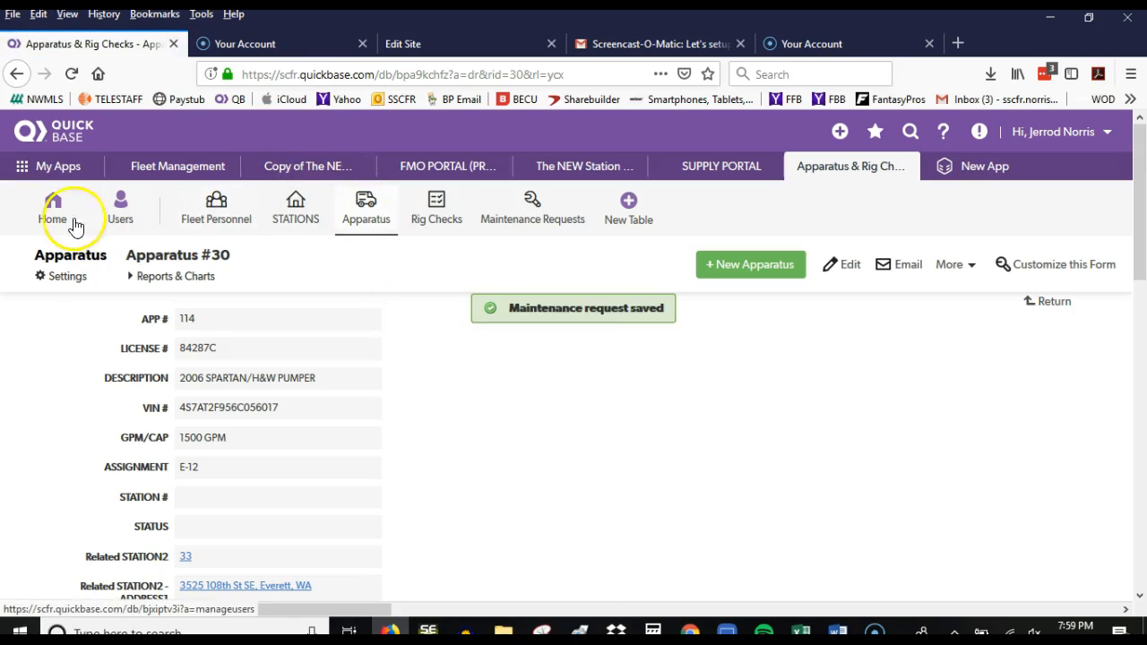
Return to the home dashboard and look over the Workload Snapshot and the rig check deficiencies map.
left_click(41, 226)
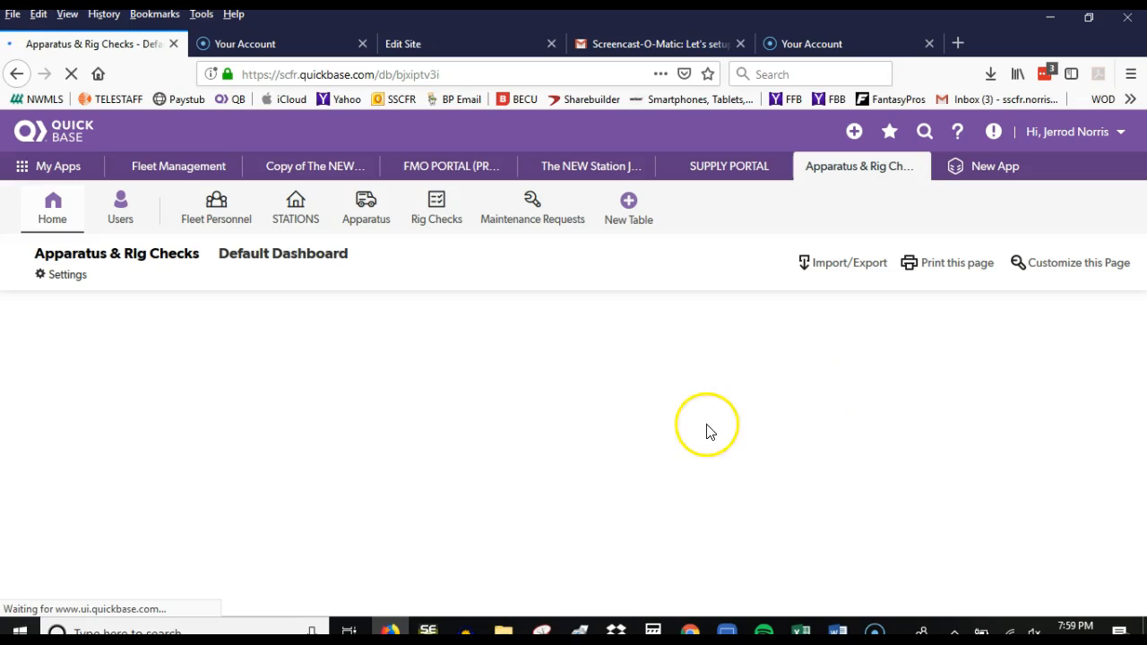
scroll(777, 409, "down", 5)
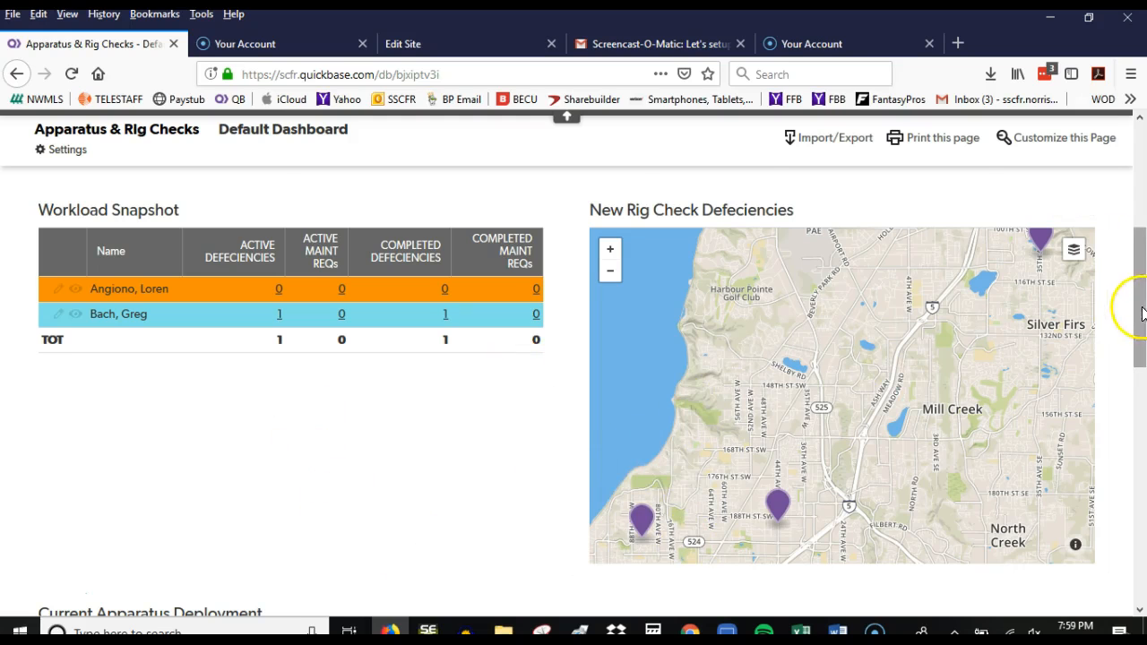
left_click_drag(1138, 307, 1139, 196)
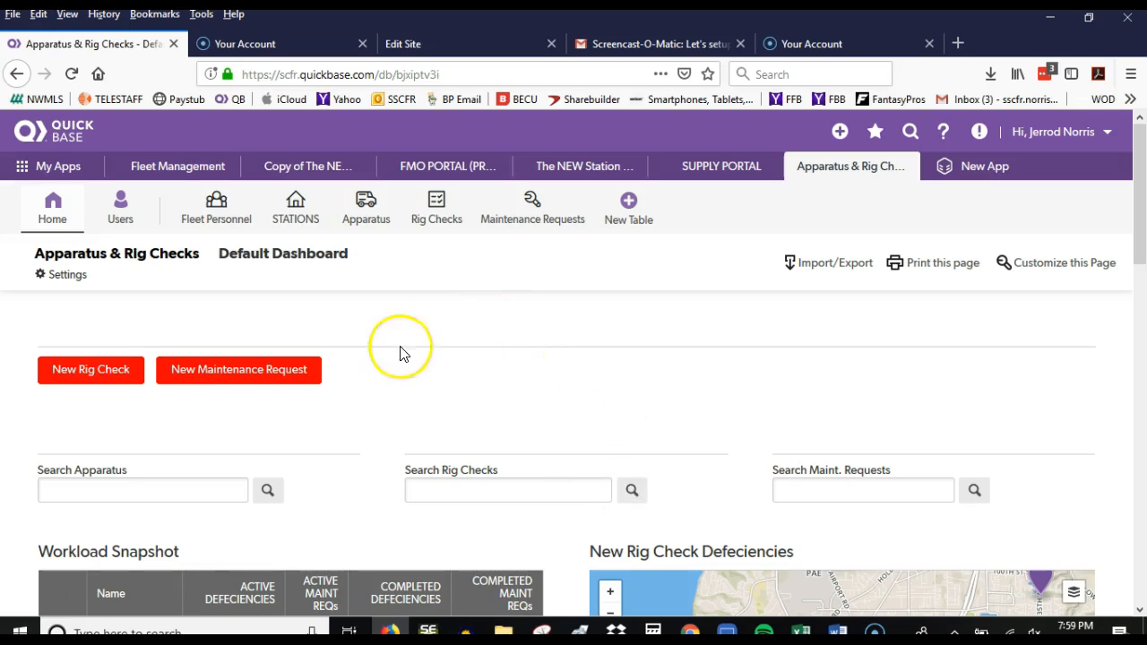
Open the assigned mechanic's Fleet Personnel record and review the maintenance requests and rig checks listed there.
left_click(213, 223)
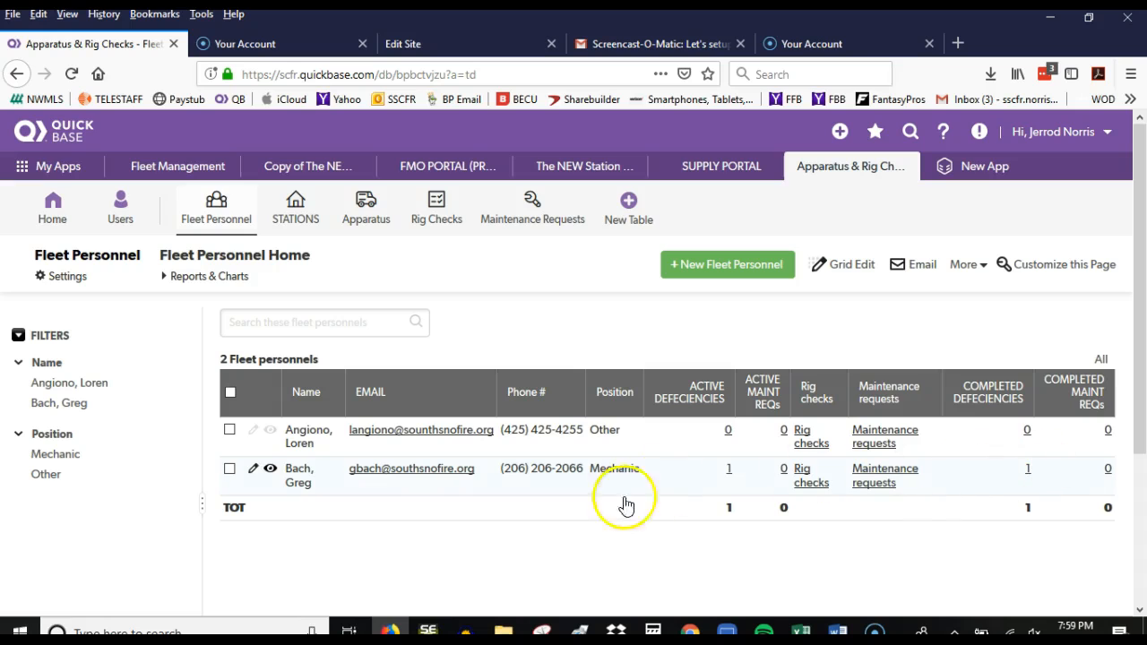
left_click(659, 475)
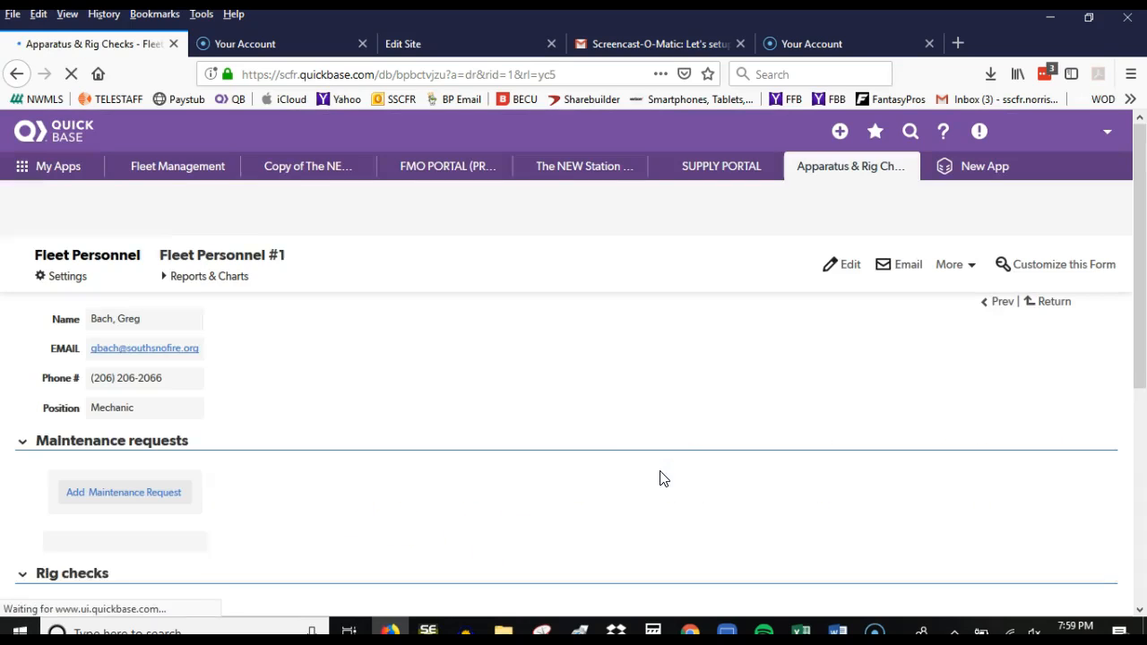
left_click_drag(1140, 191, 1143, 298)
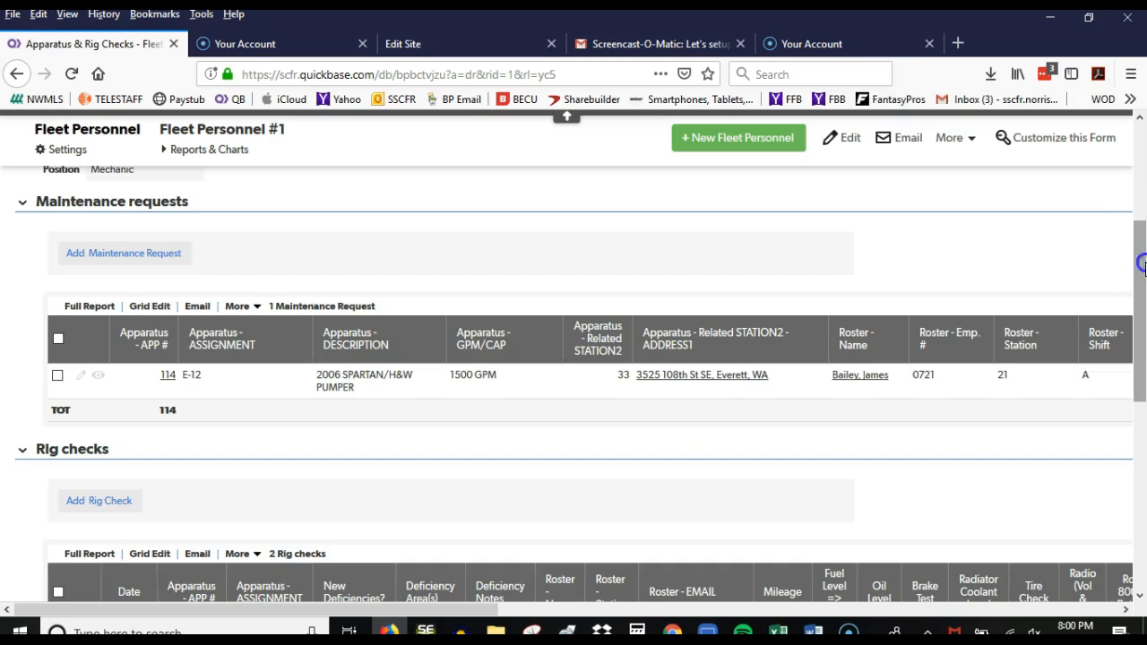
left_click_drag(1142, 263, 1142, 230)
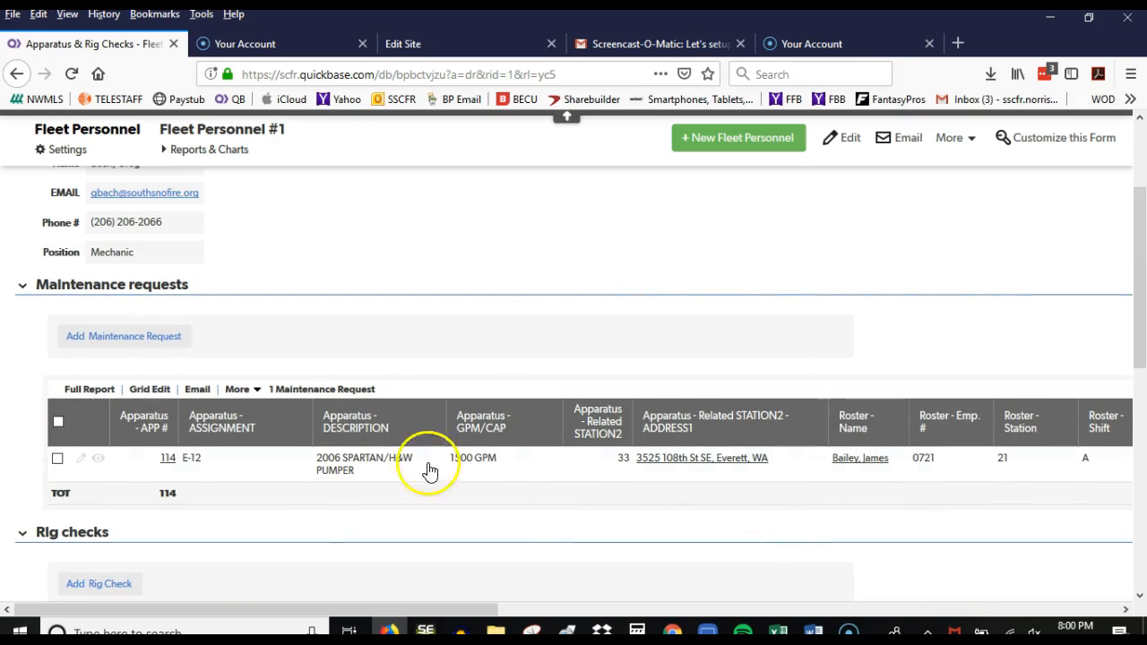
left_click_drag(1138, 256, 1089, 200)
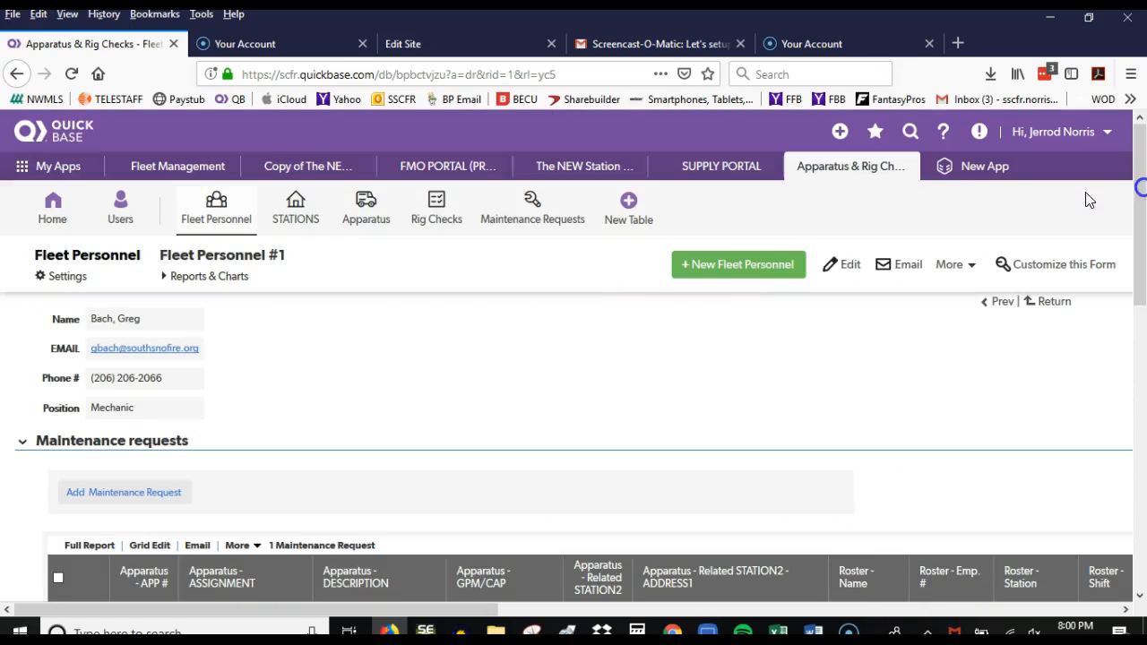
Search the Apparatus table for E-12 and open the matching apparatus record.
left_click(372, 221)
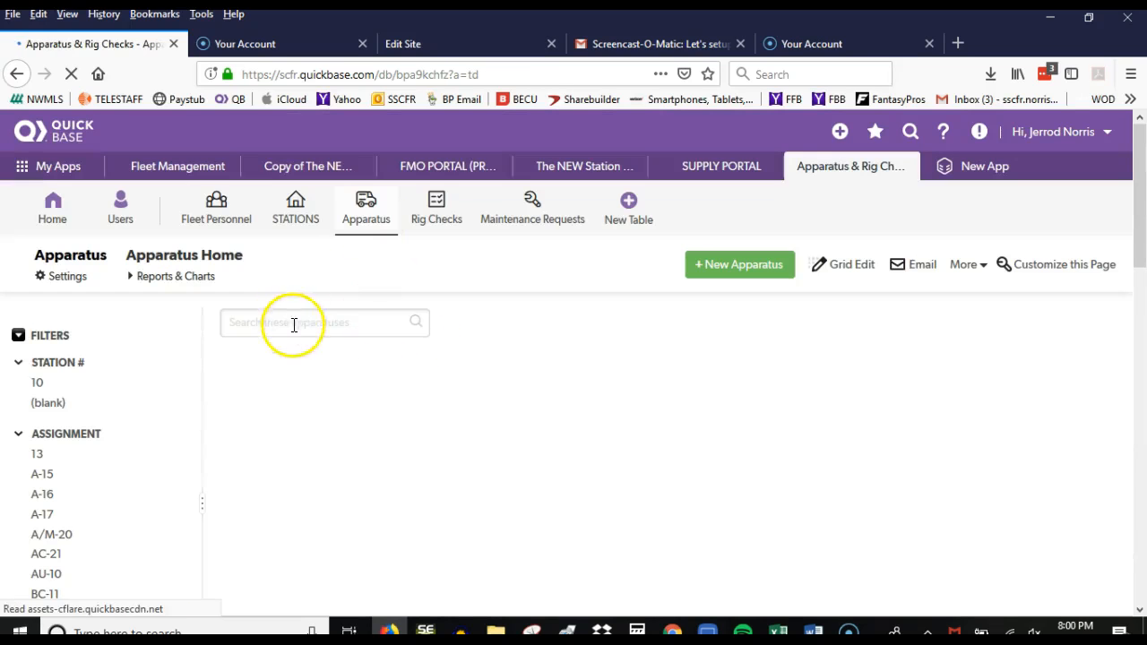
left_click(293, 324)
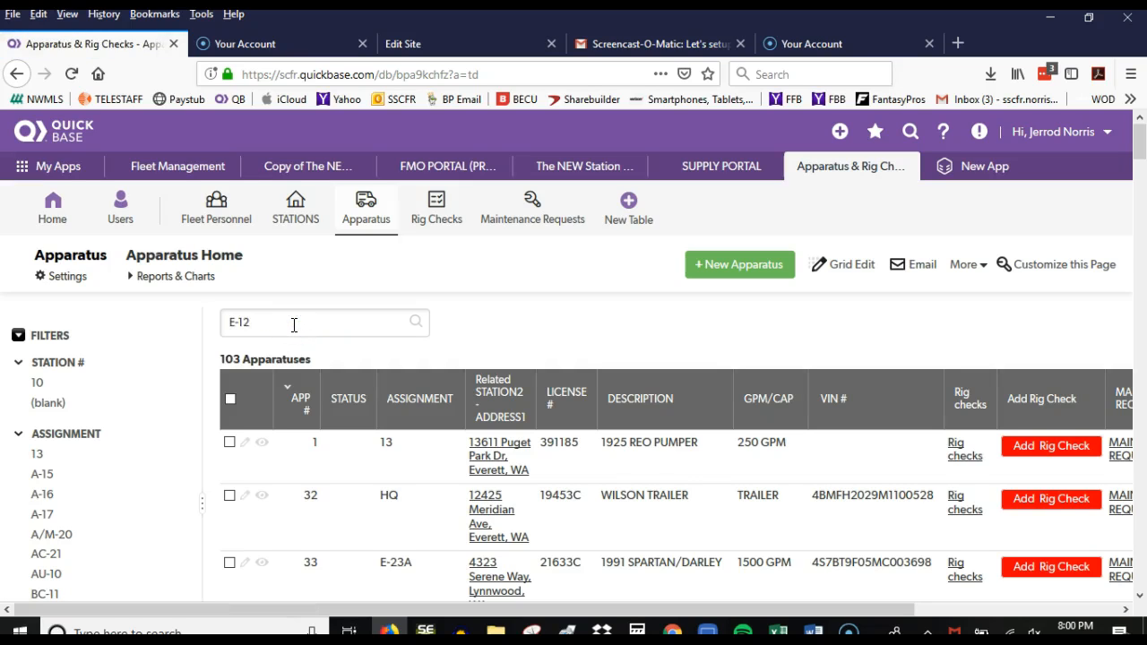
key("Return")
left_click(379, 461)
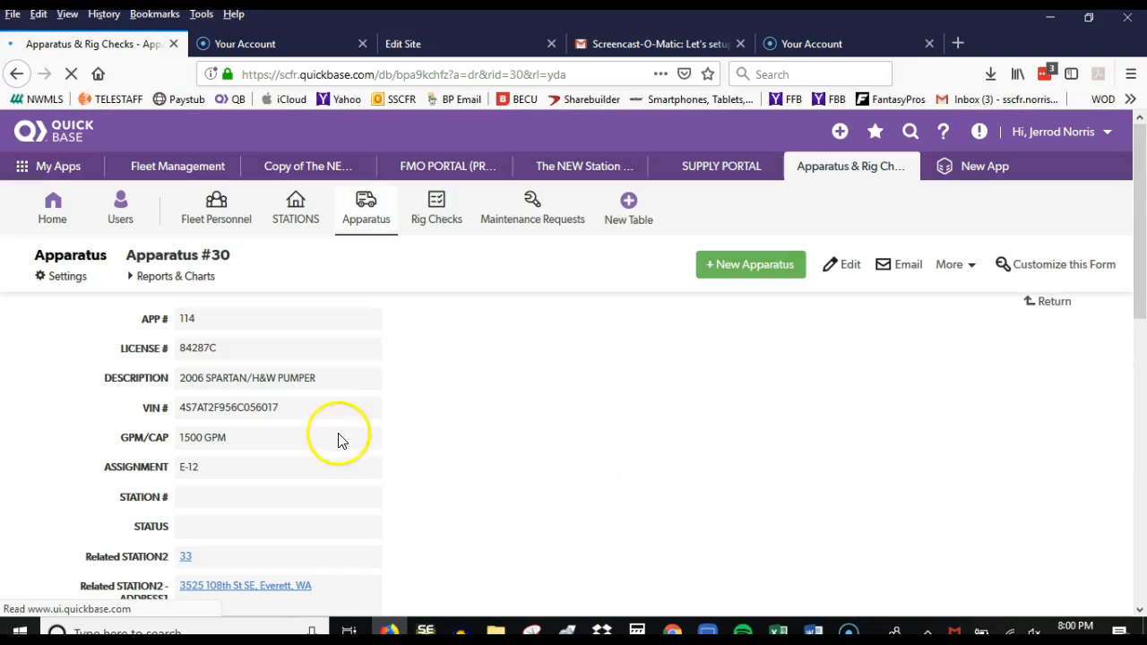
Review the rig checks history and the saved maintenance request on the E-12 record.
scroll(789, 451, "down", 10)
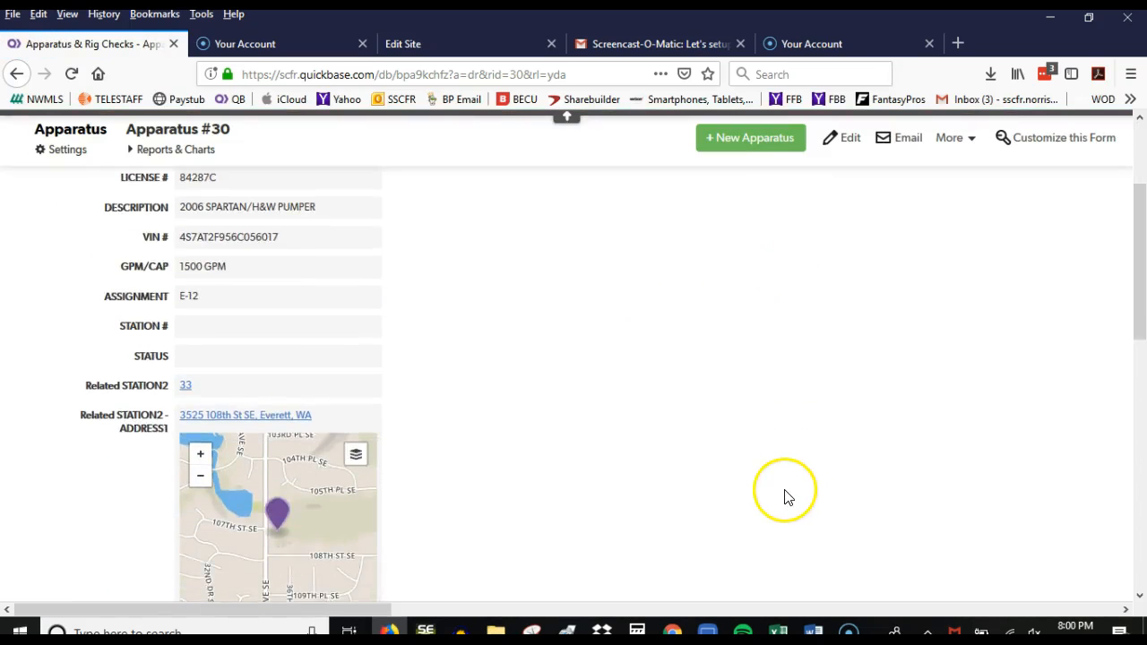
scroll(770, 283, "down", 2)
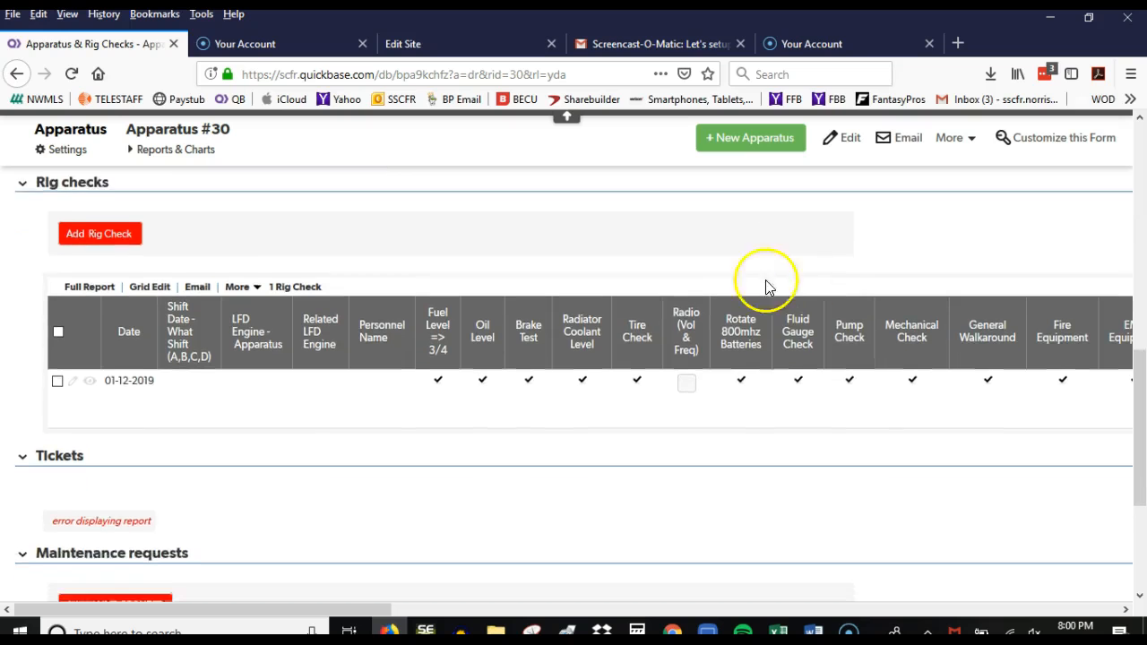
scroll(27, 359, "up", 2)
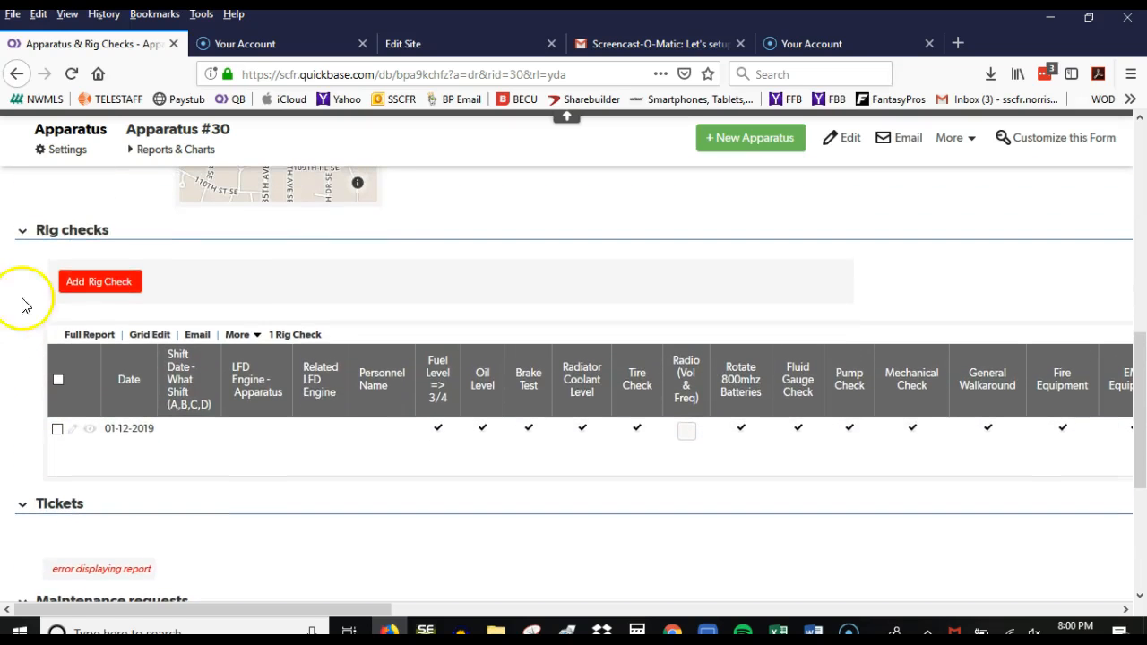
scroll(501, 520, "down", 2)
scroll(557, 479, "down", 5)
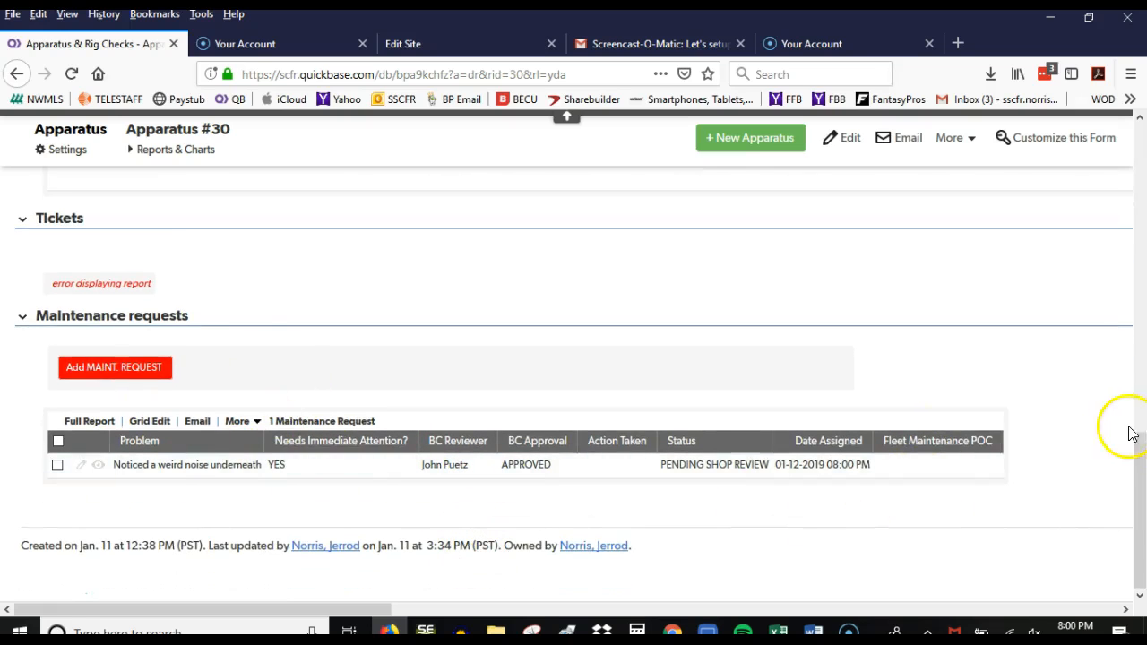
left_click_drag(1141, 500, 1138, 105)
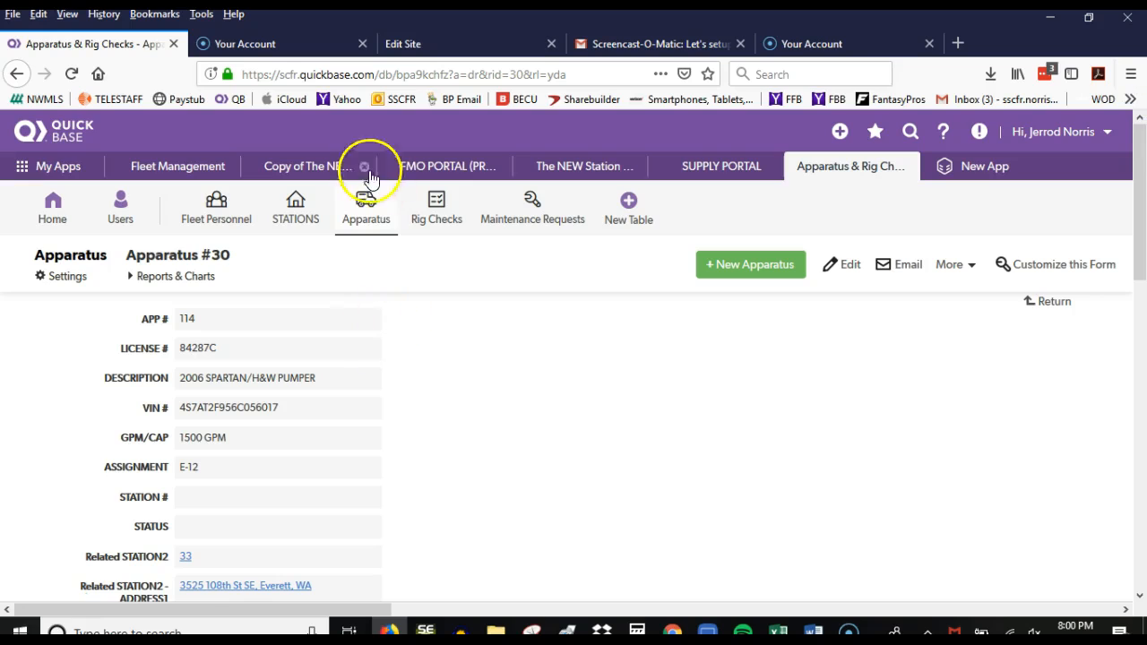
Open the Maintenance Requests table and review the listed requests and the available filters.
left_click(529, 222)
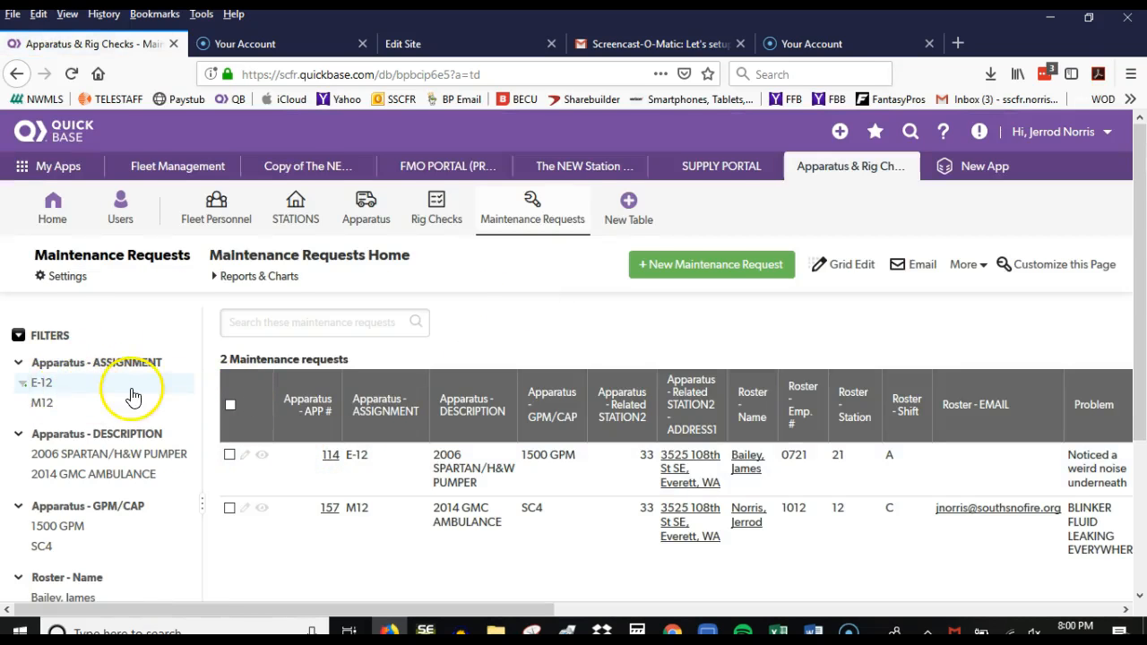
scroll(134, 430, "down", 2)
scroll(179, 376, "up", 2)
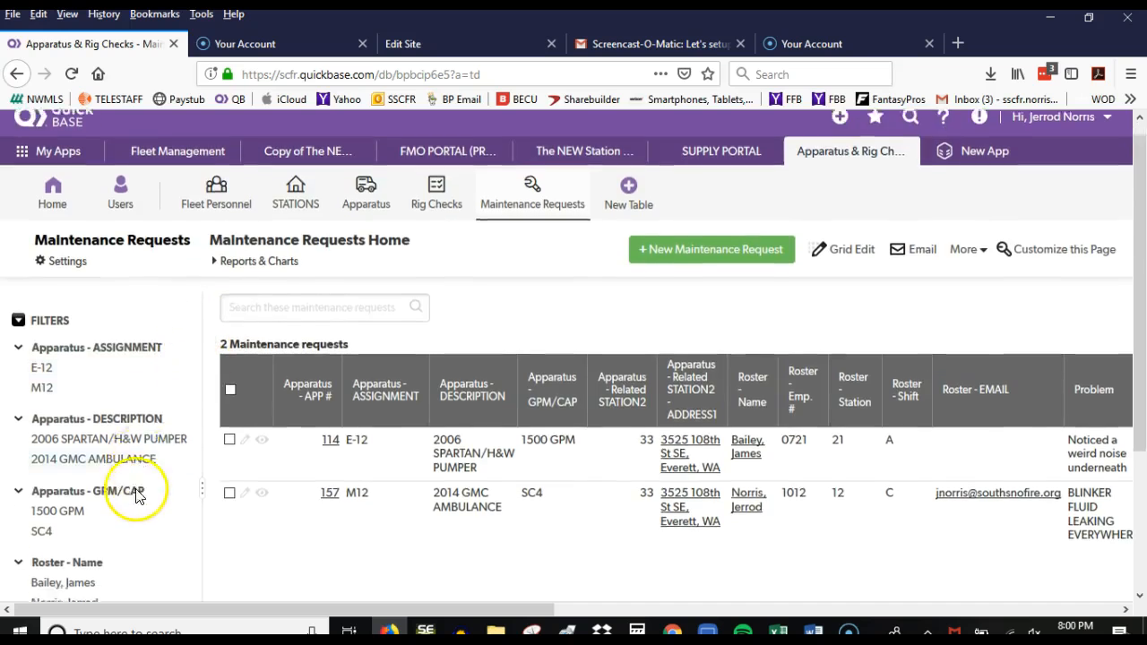
scroll(137, 495, "down", 4)
scroll(139, 491, "up", 4)
scroll(184, 502, "down", 4)
scroll(179, 504, "up", 4)
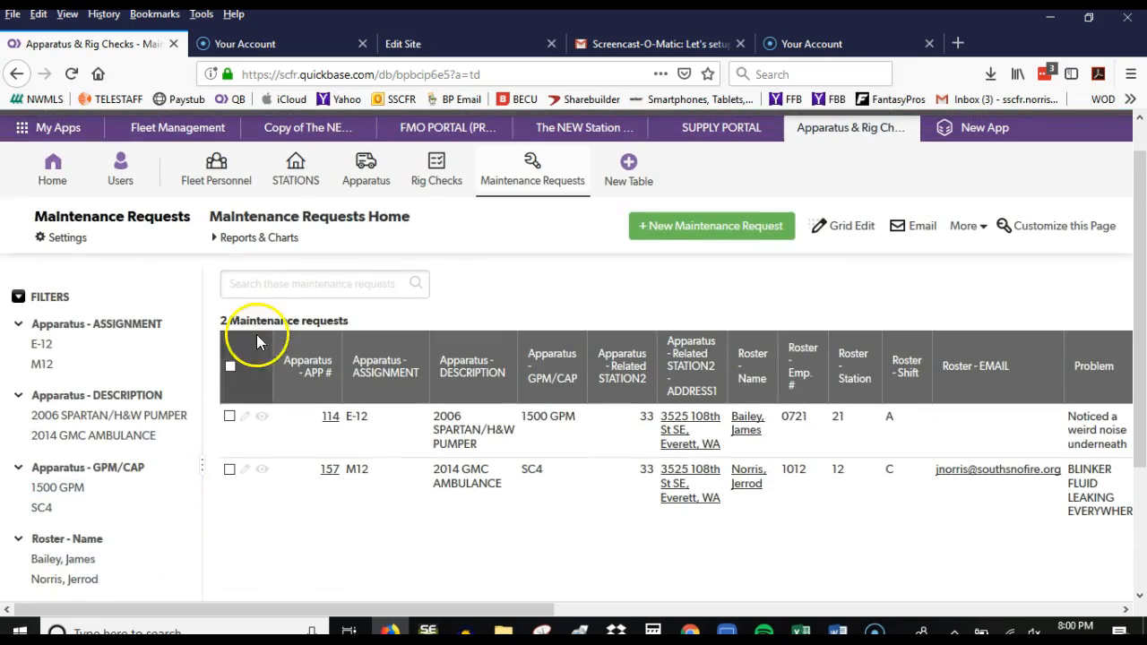
Try searching the maintenance requests for "weird" and filtering them by the E-12 apparatus assignment, clearing each one.
key("Return")
double_click(292, 294)
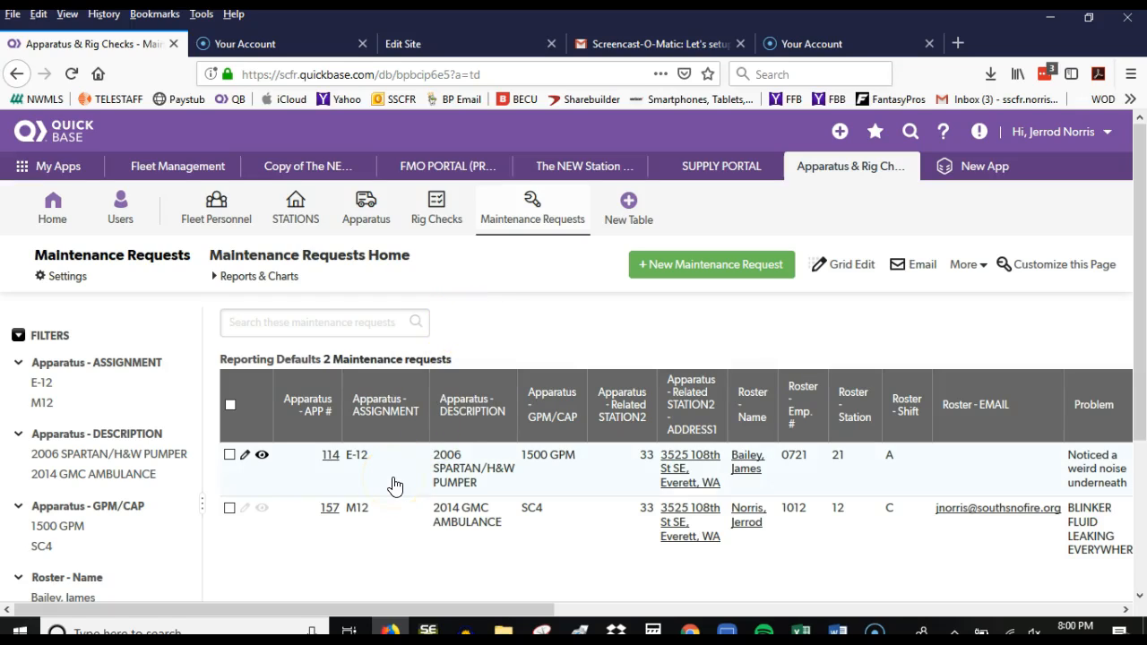
left_click(331, 332)
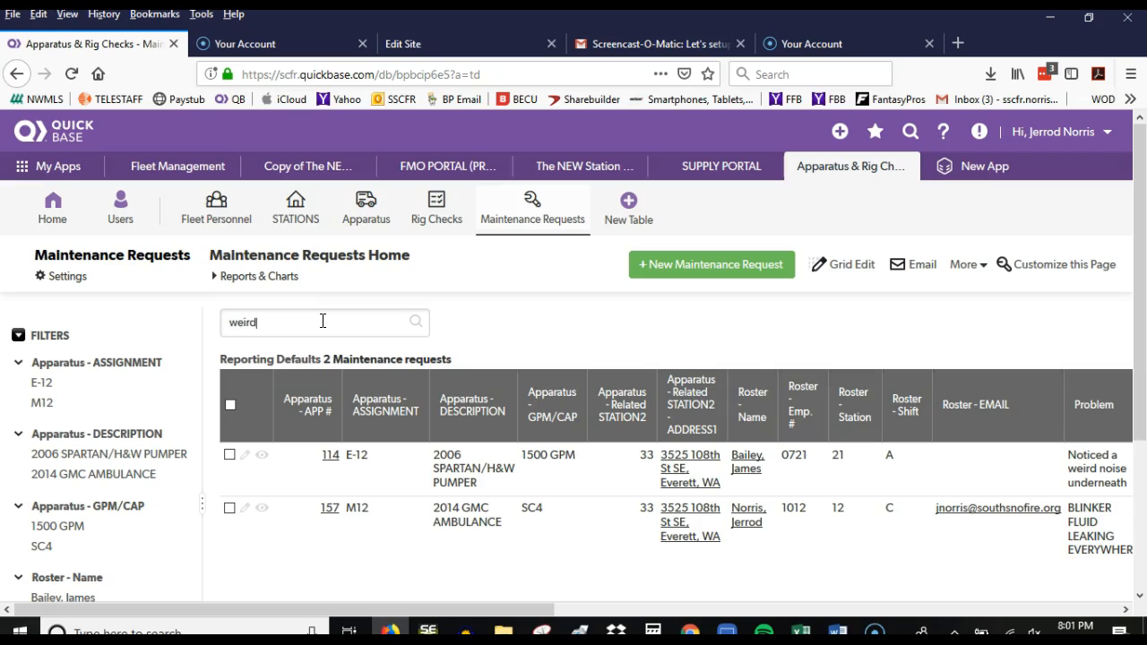
left_click(319, 322)
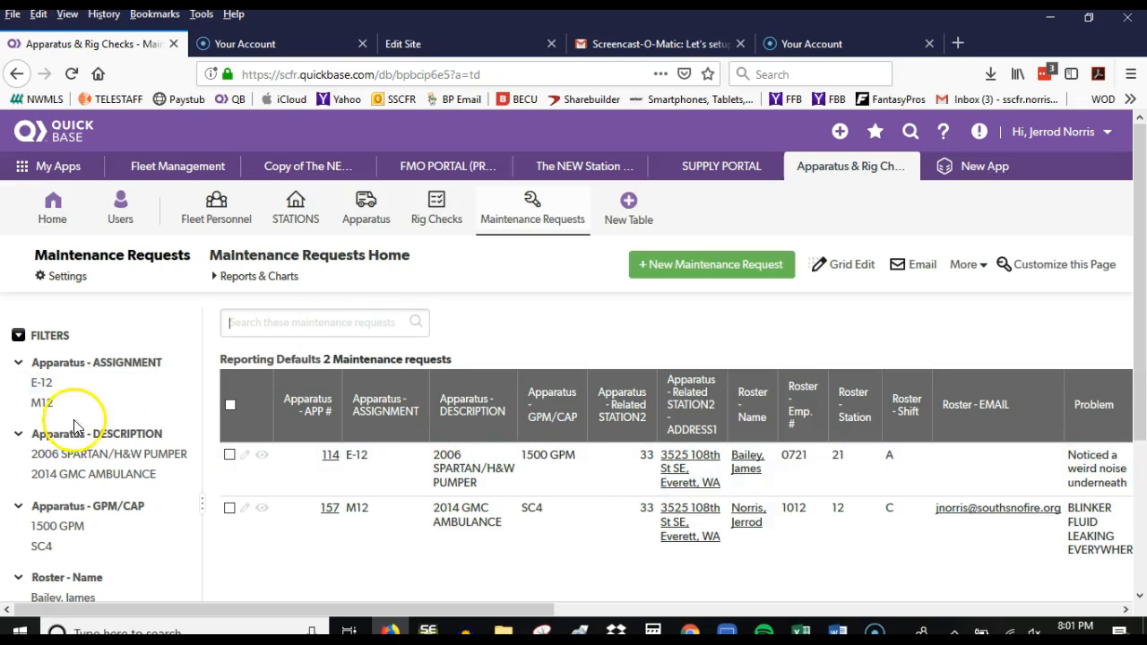
left_click(43, 385)
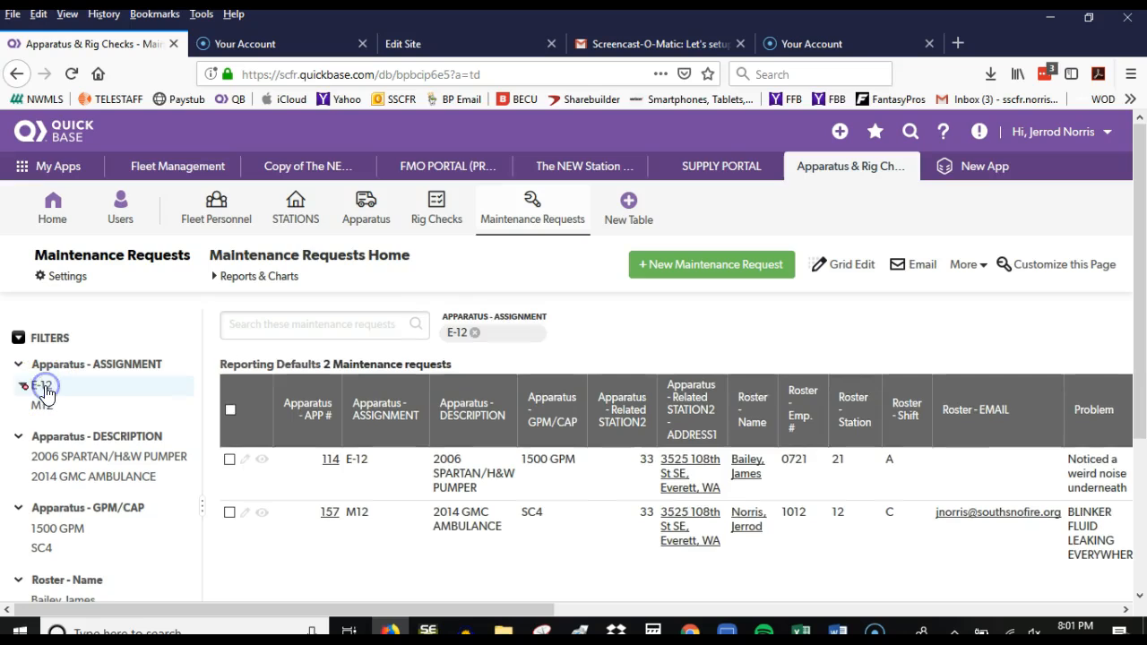
left_click(45, 394)
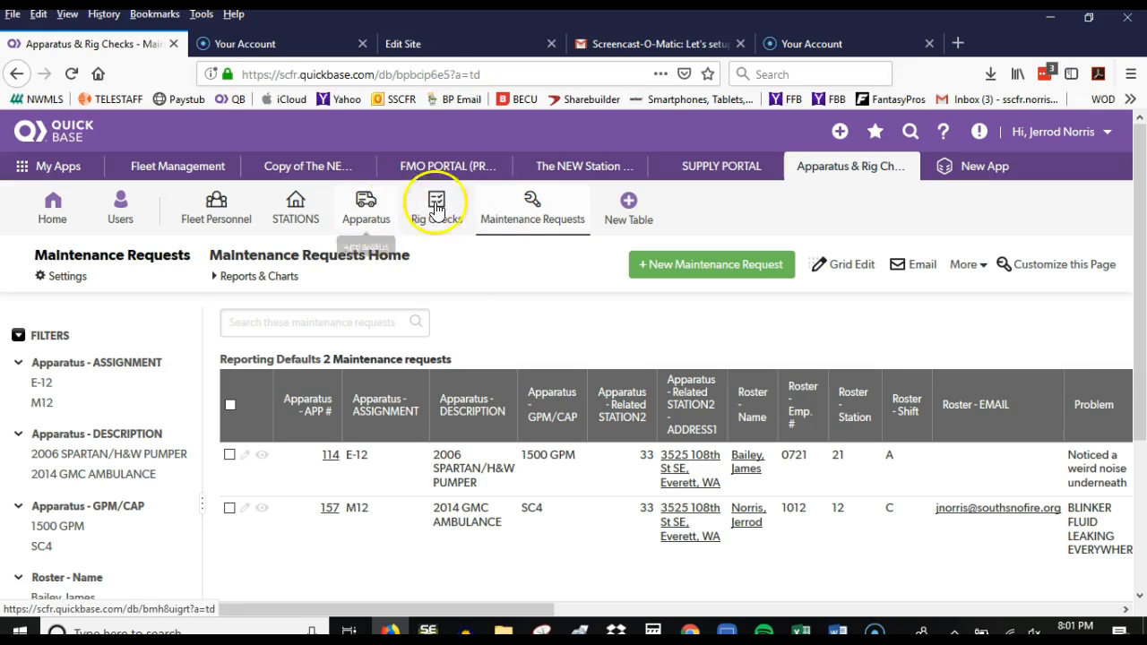
Return to the home dashboard and look over its request shortcuts and search fields.
left_click(72, 219)
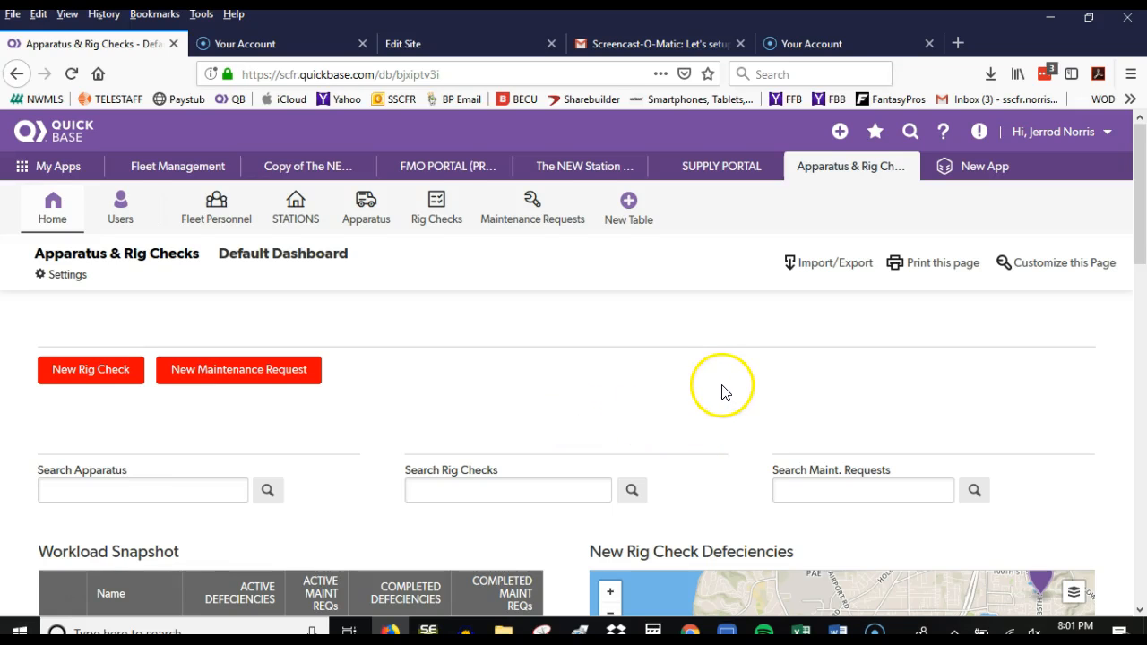
scroll(722, 397, "down", 2)
scroll(690, 488, "up", 2)
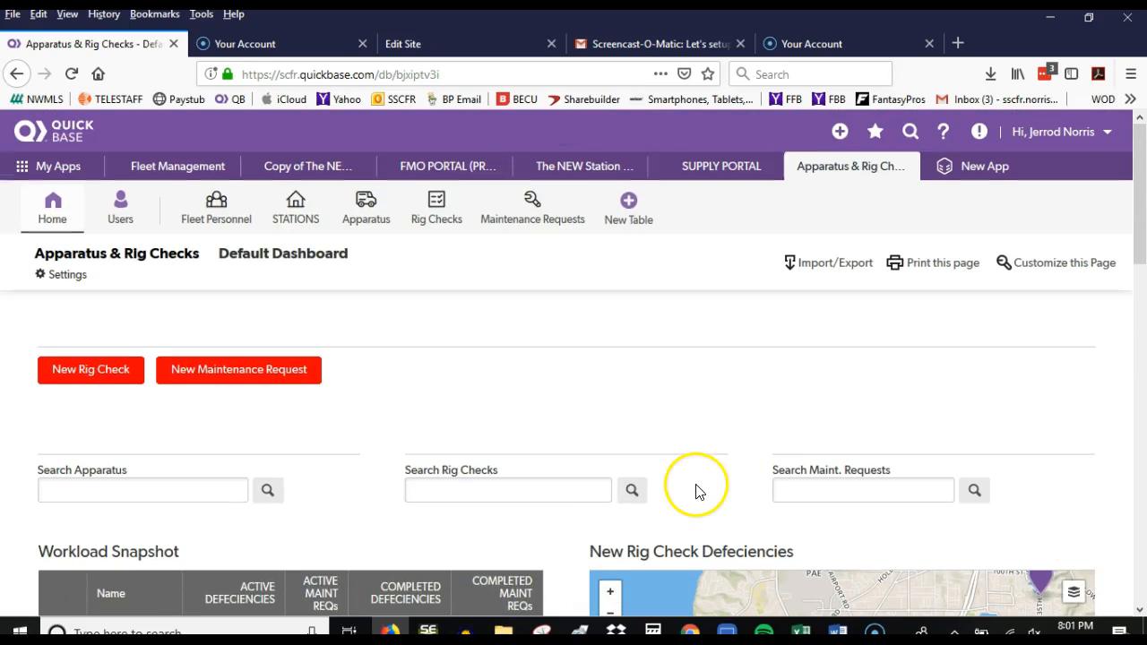